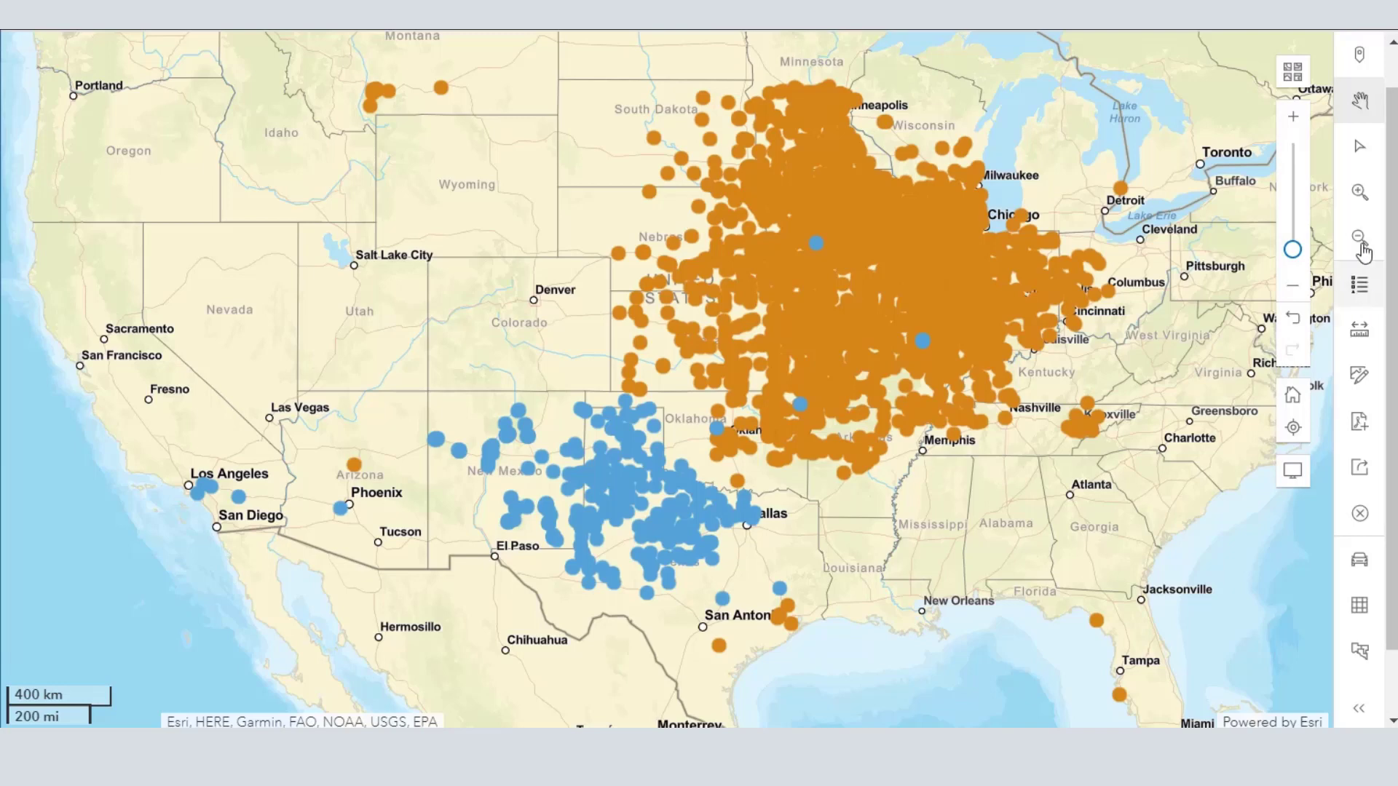
- Search the map for columbia, mo and close the pop-up of the located point
scroll(1392, 132, up, 1)
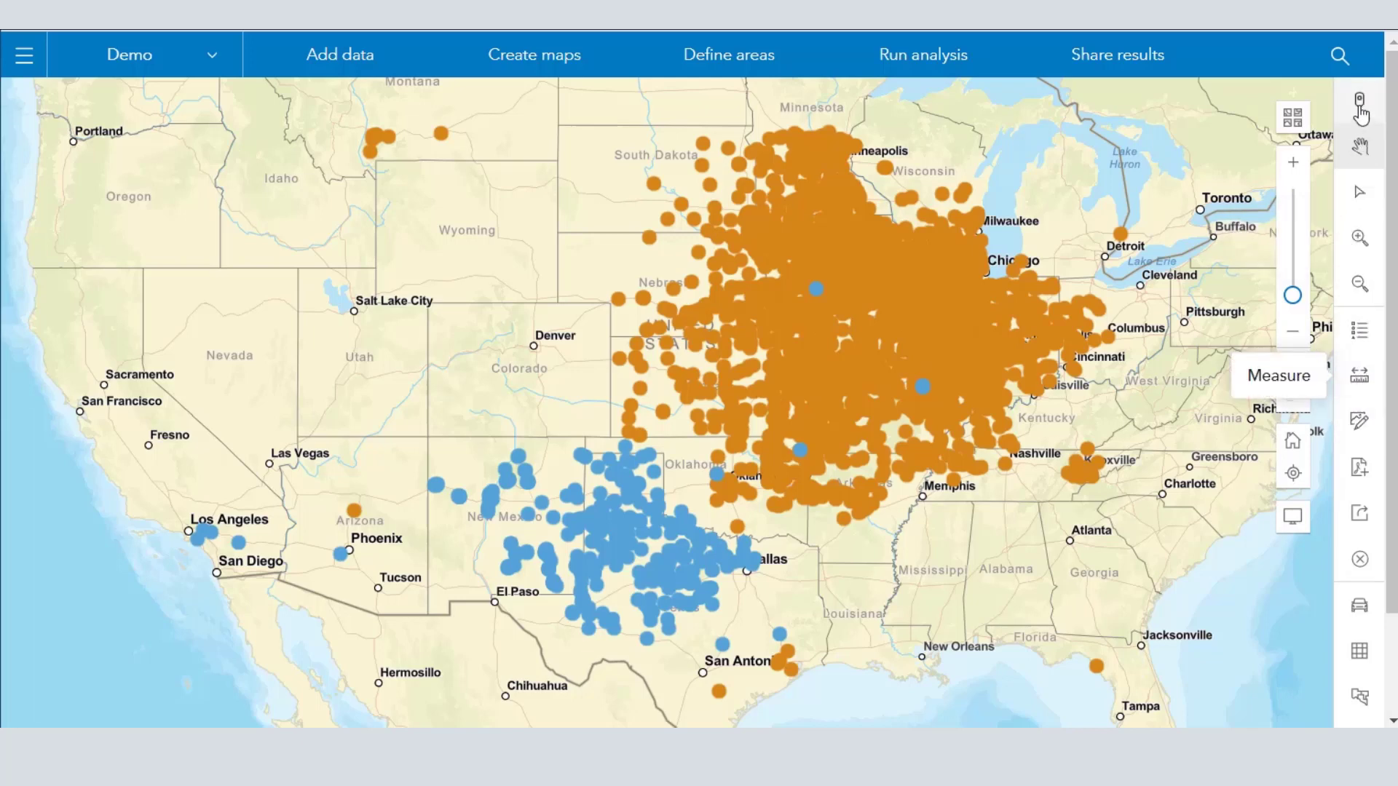
click(1339, 56)
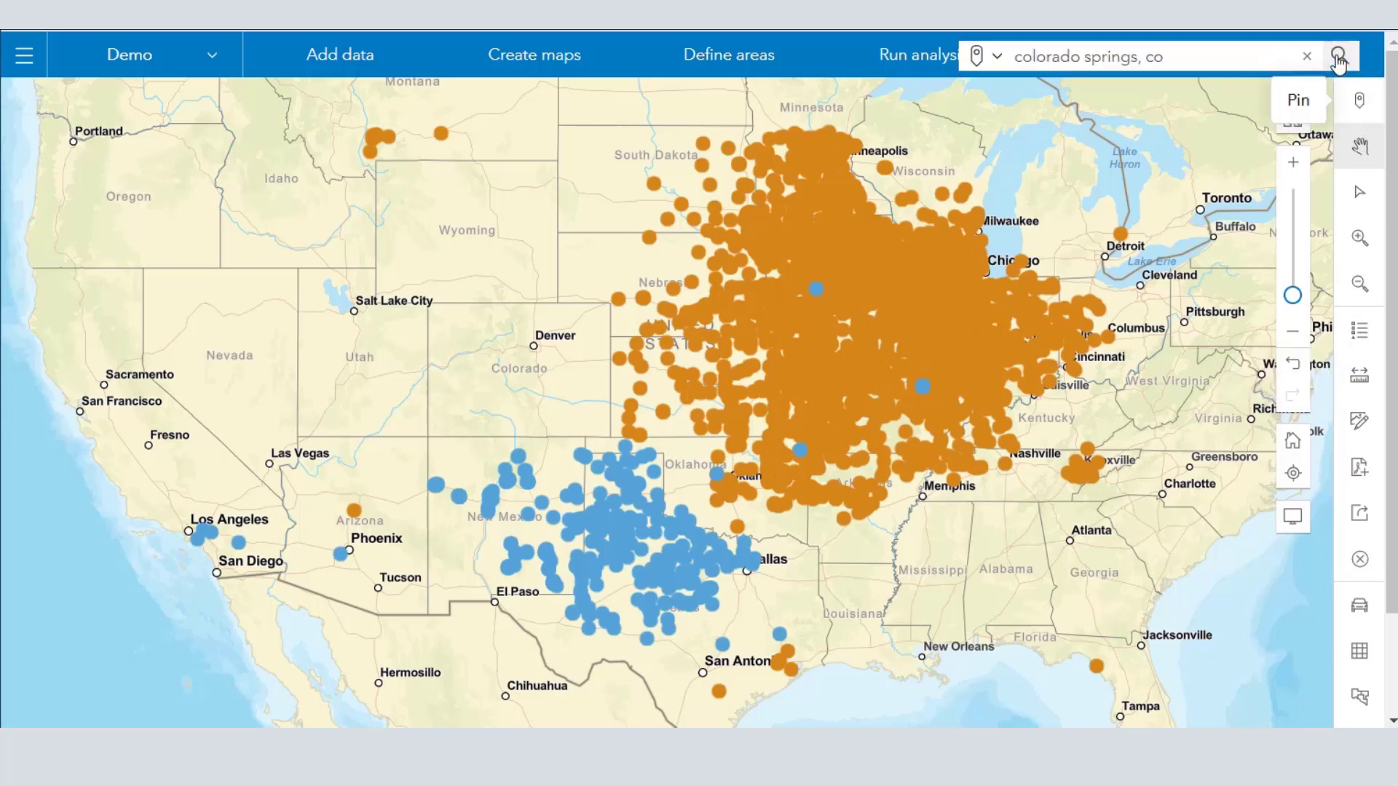
drag(1239, 57, 1012, 62)
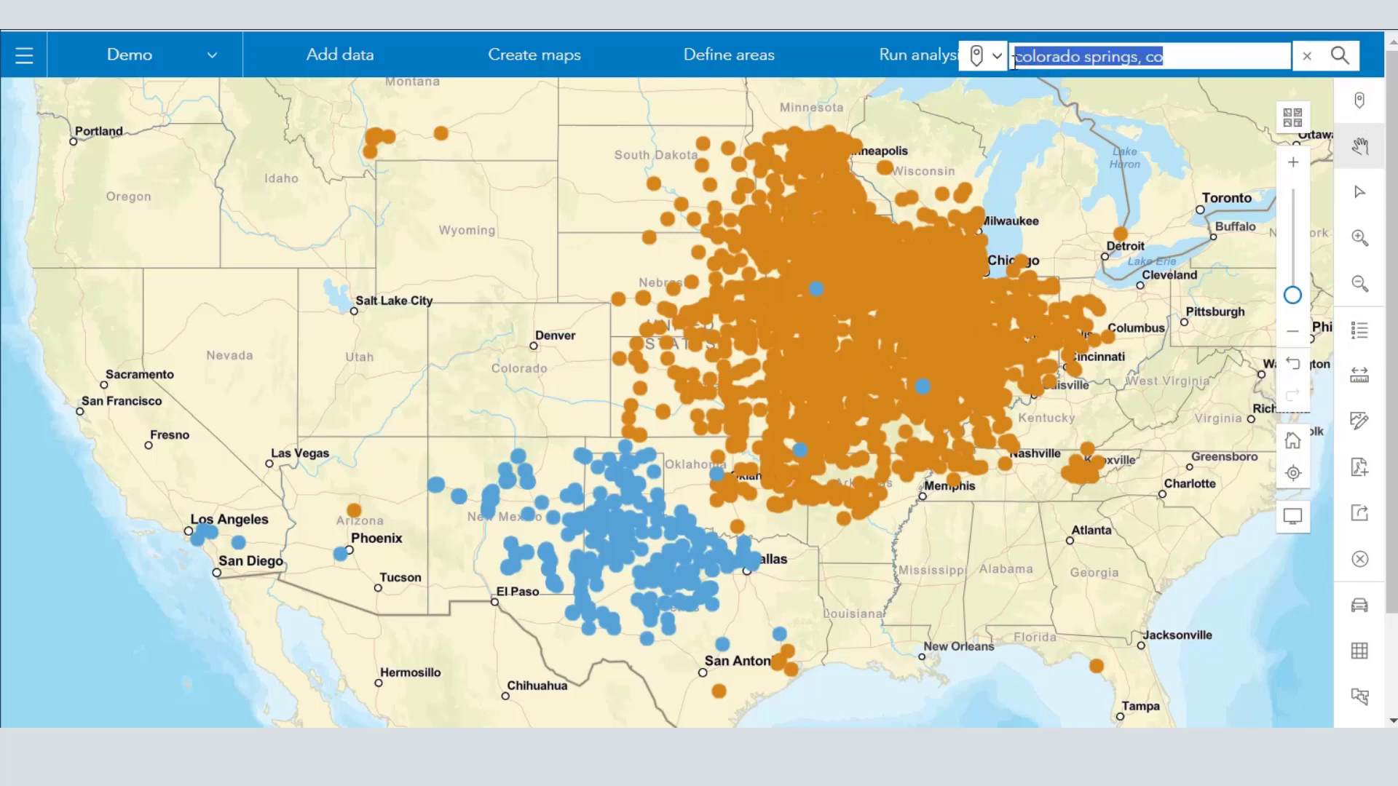
text(colu)
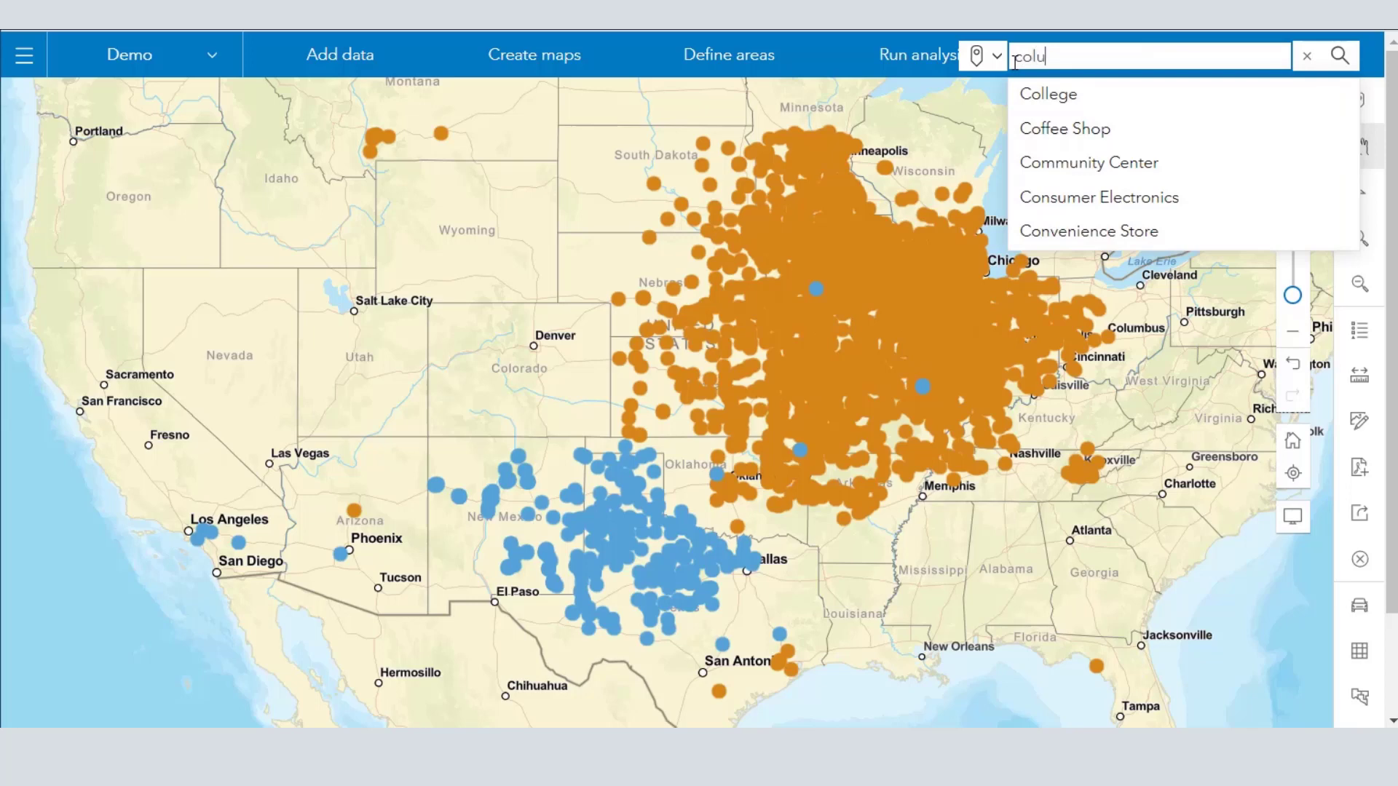
text(mbia, mo)
key(Return)
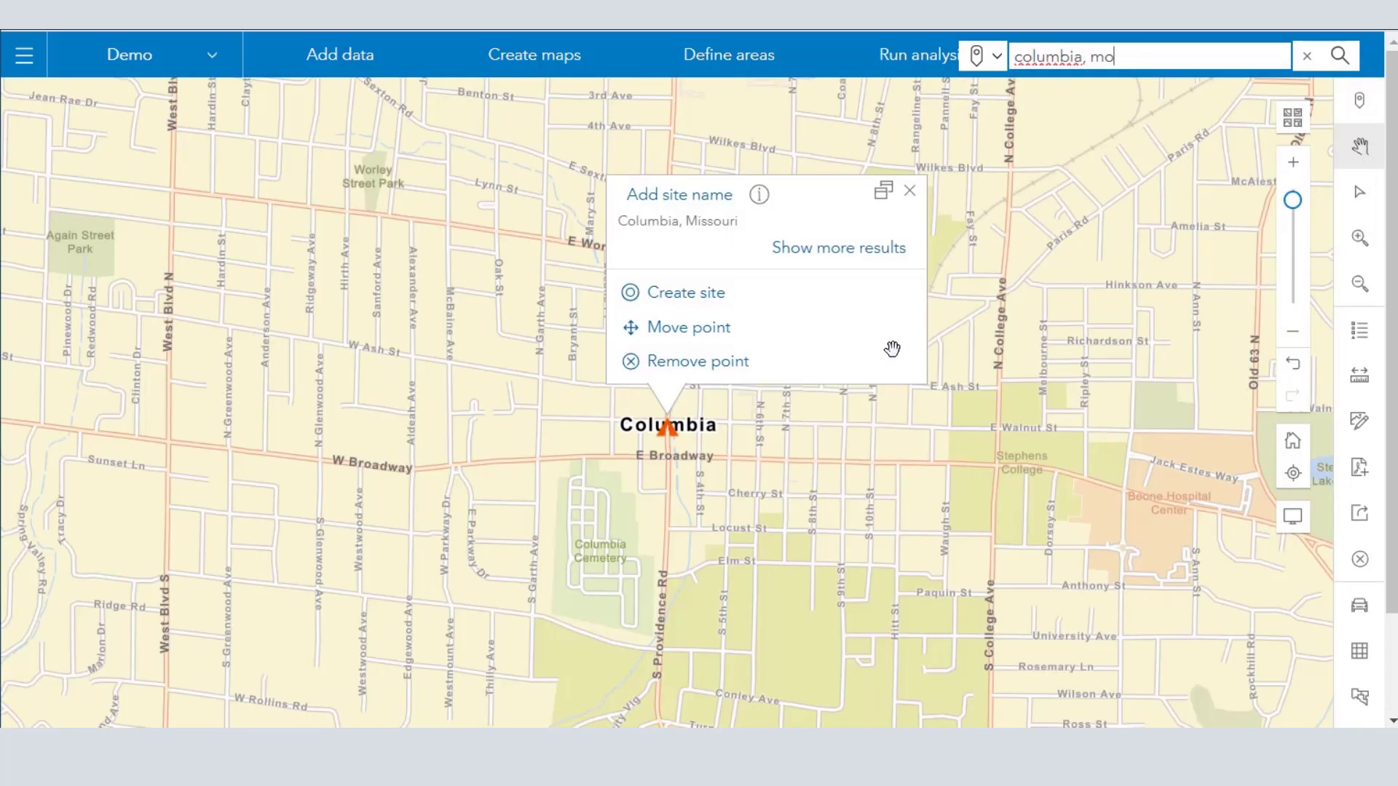
scroll(892, 348, down, 2)
scroll(893, 351, down, 3)
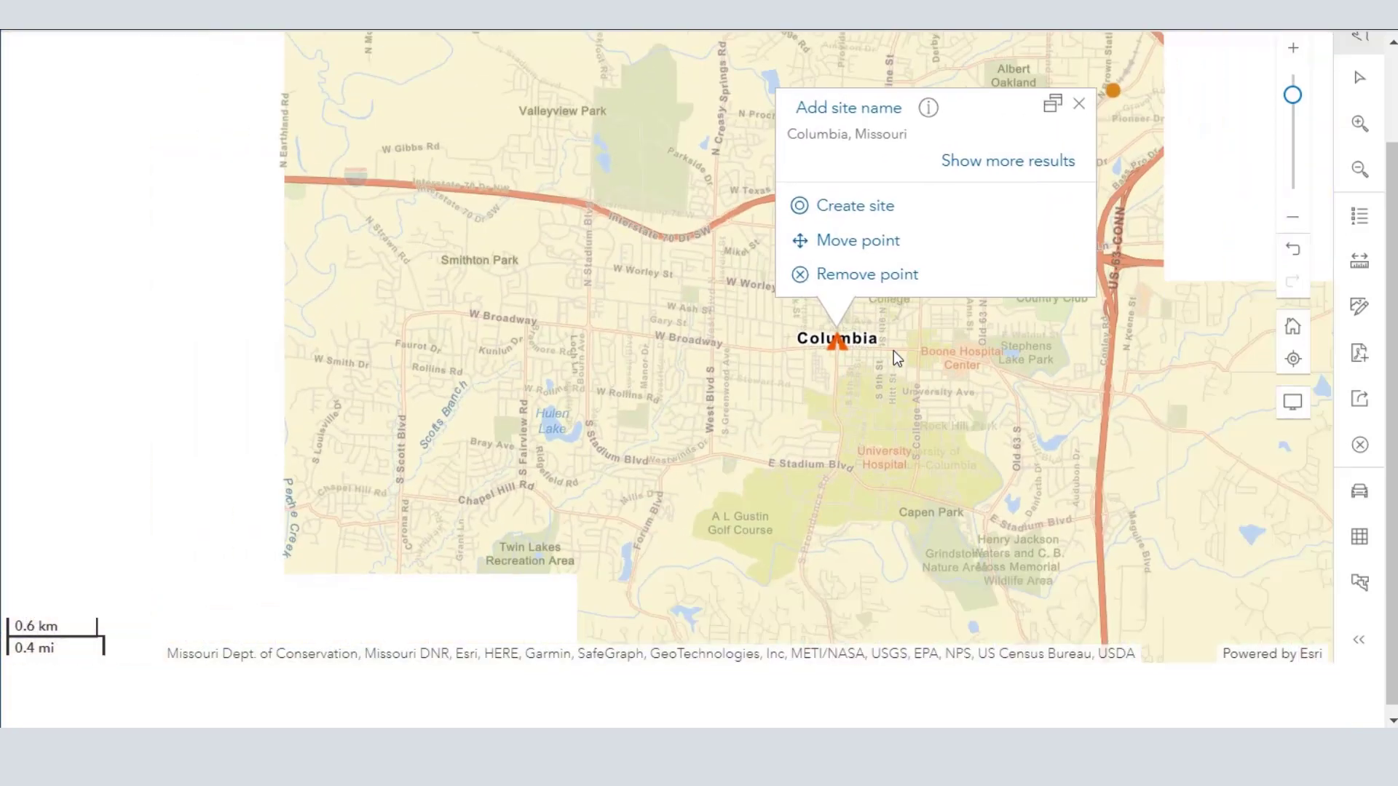
click(1080, 106)
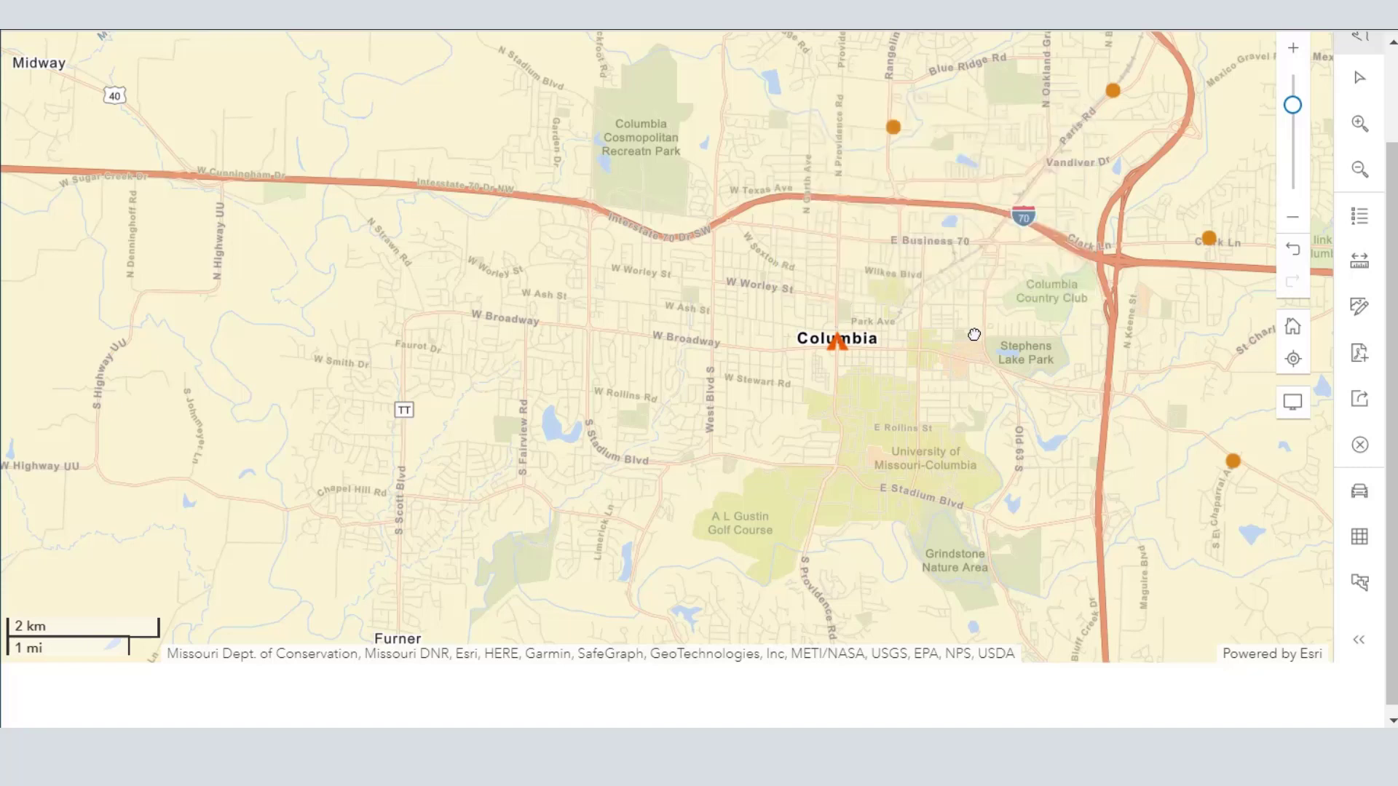
- Select the four Casey's points north and east of Columbia together on the map
drag(974, 334, 770, 392)
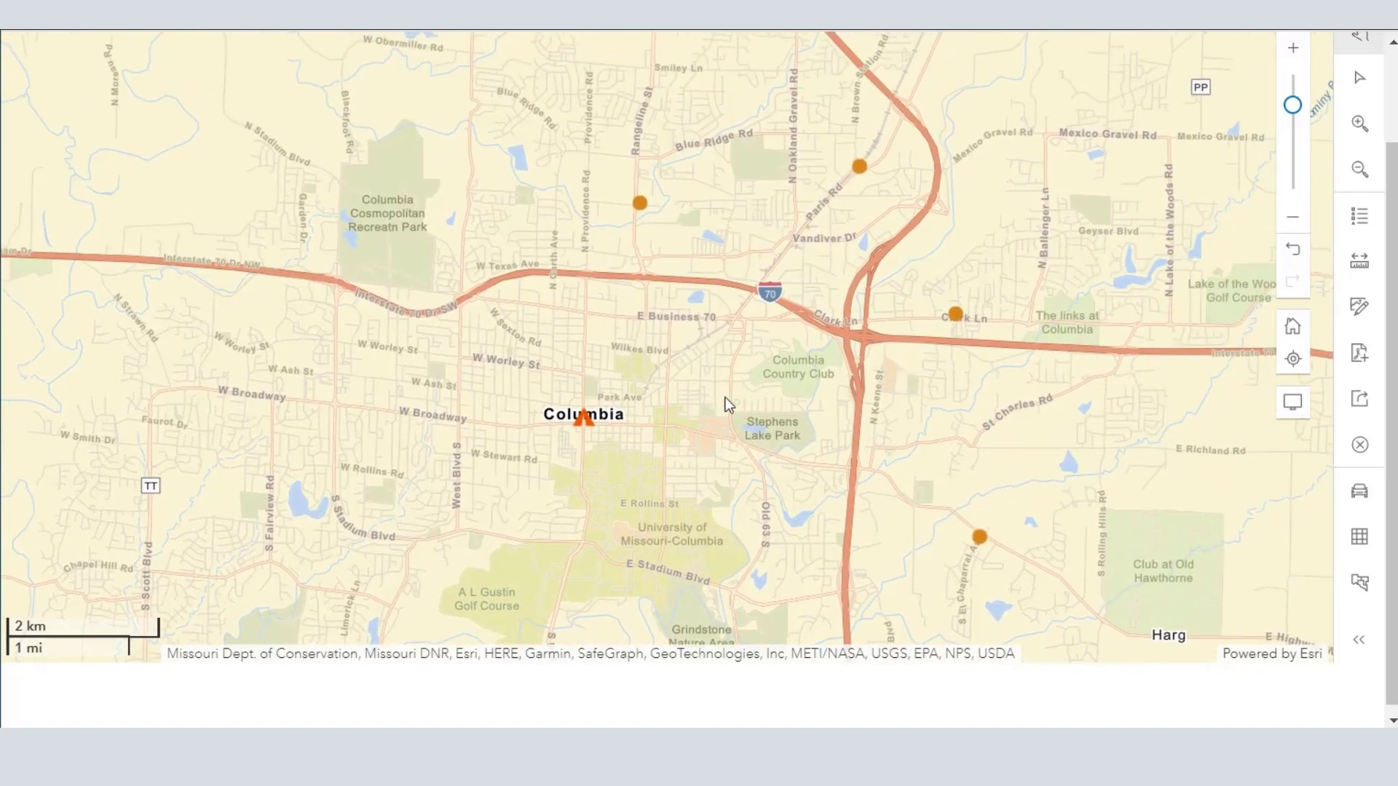
click(860, 170)
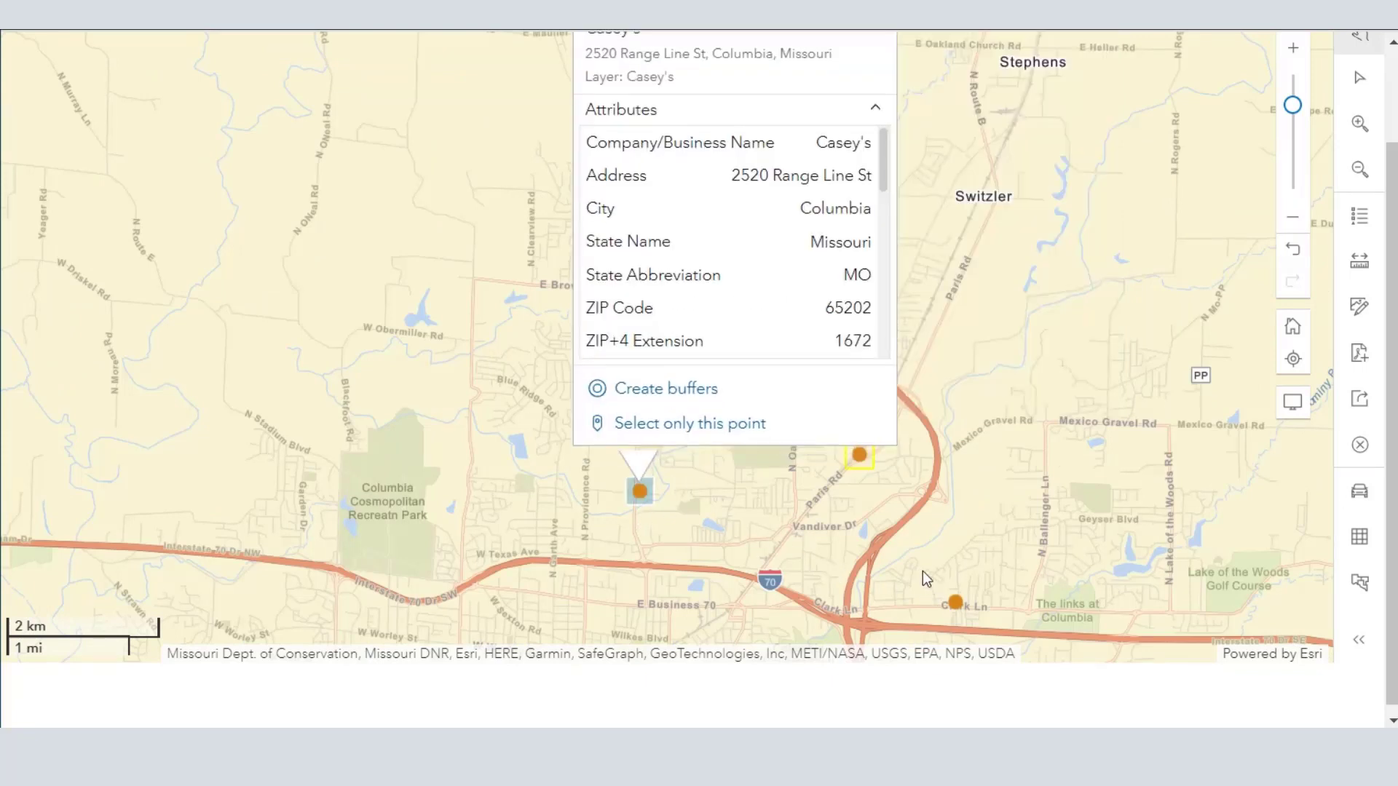
click(956, 602)
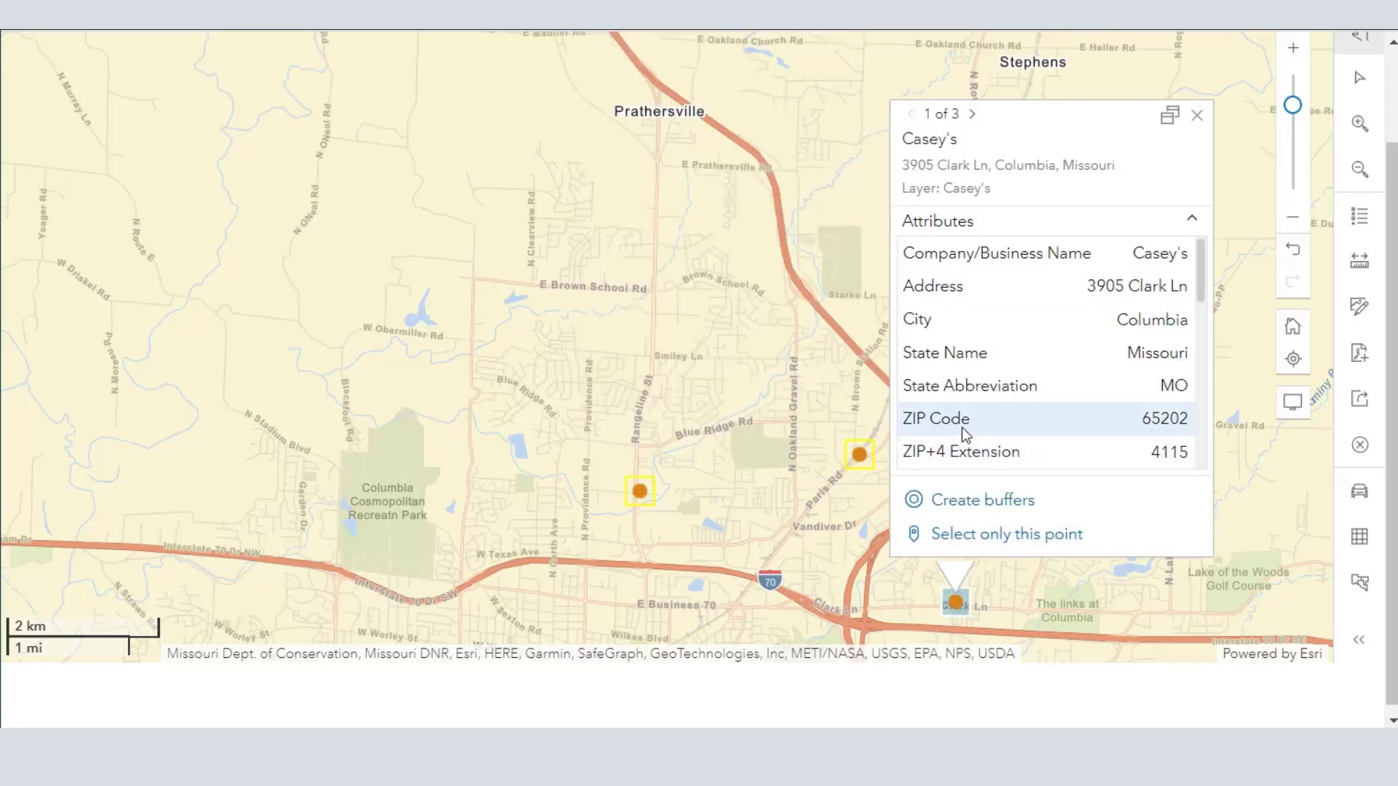
drag(693, 421, 665, 213)
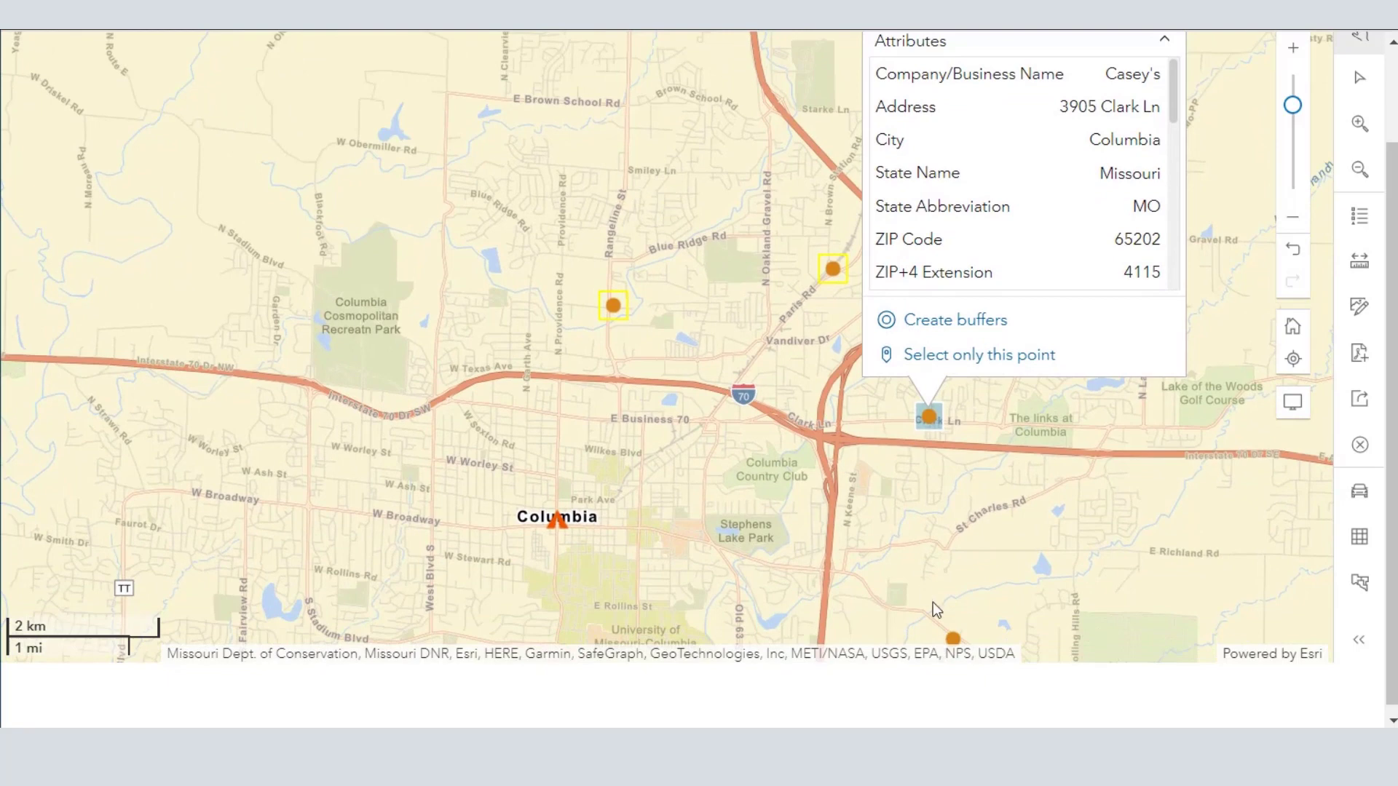
click(973, 617)
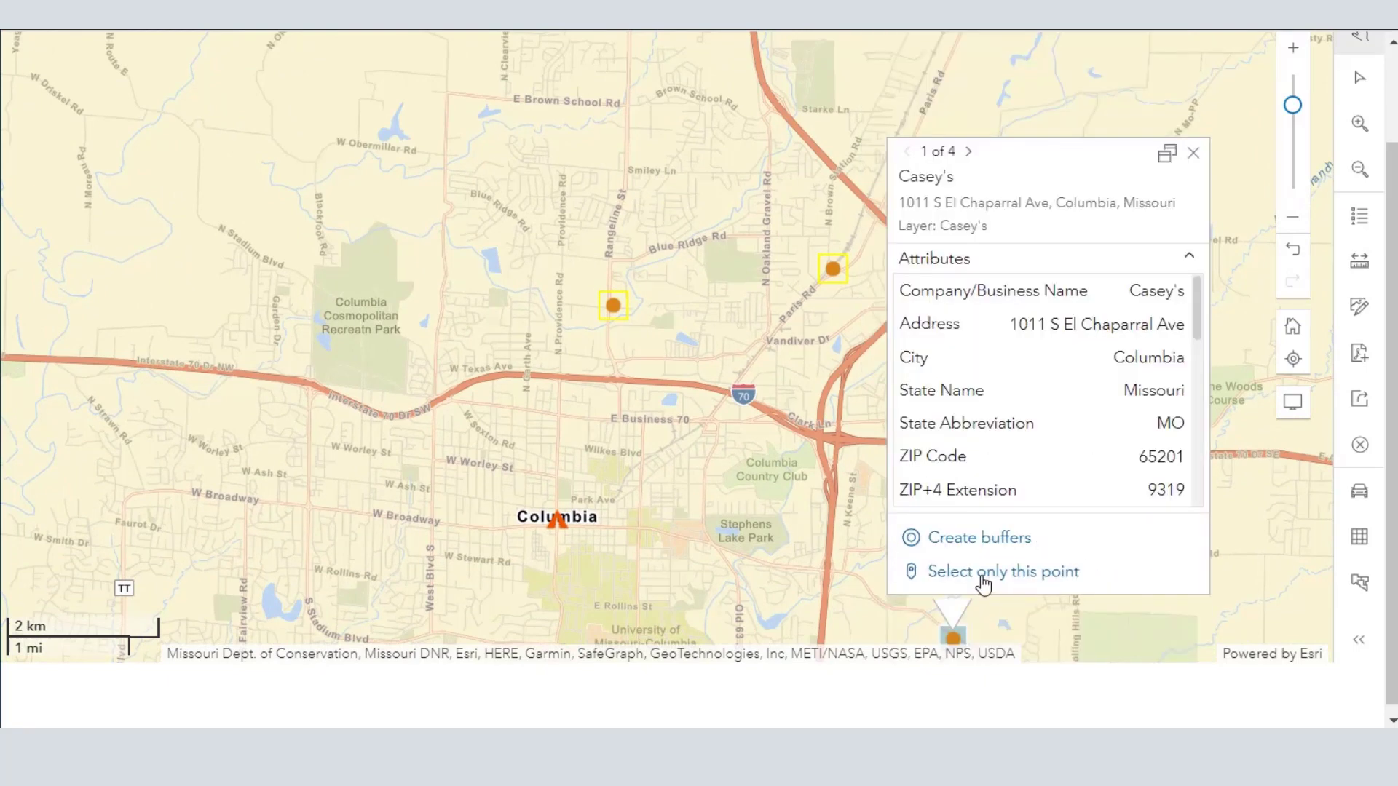
- Start creating buffers for the selected Casey's points, compare the ring and walk time options, and choose drive time
click(983, 538)
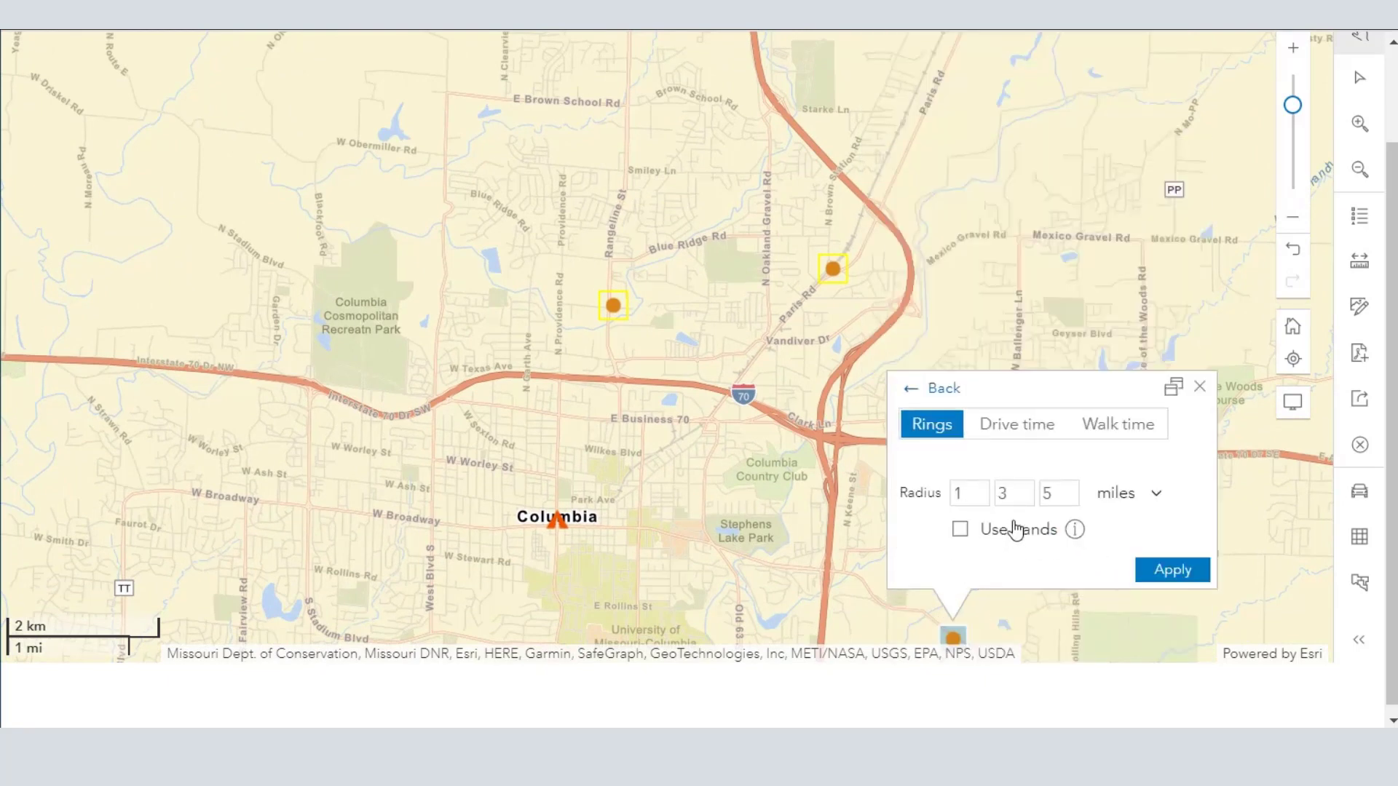
click(1010, 445)
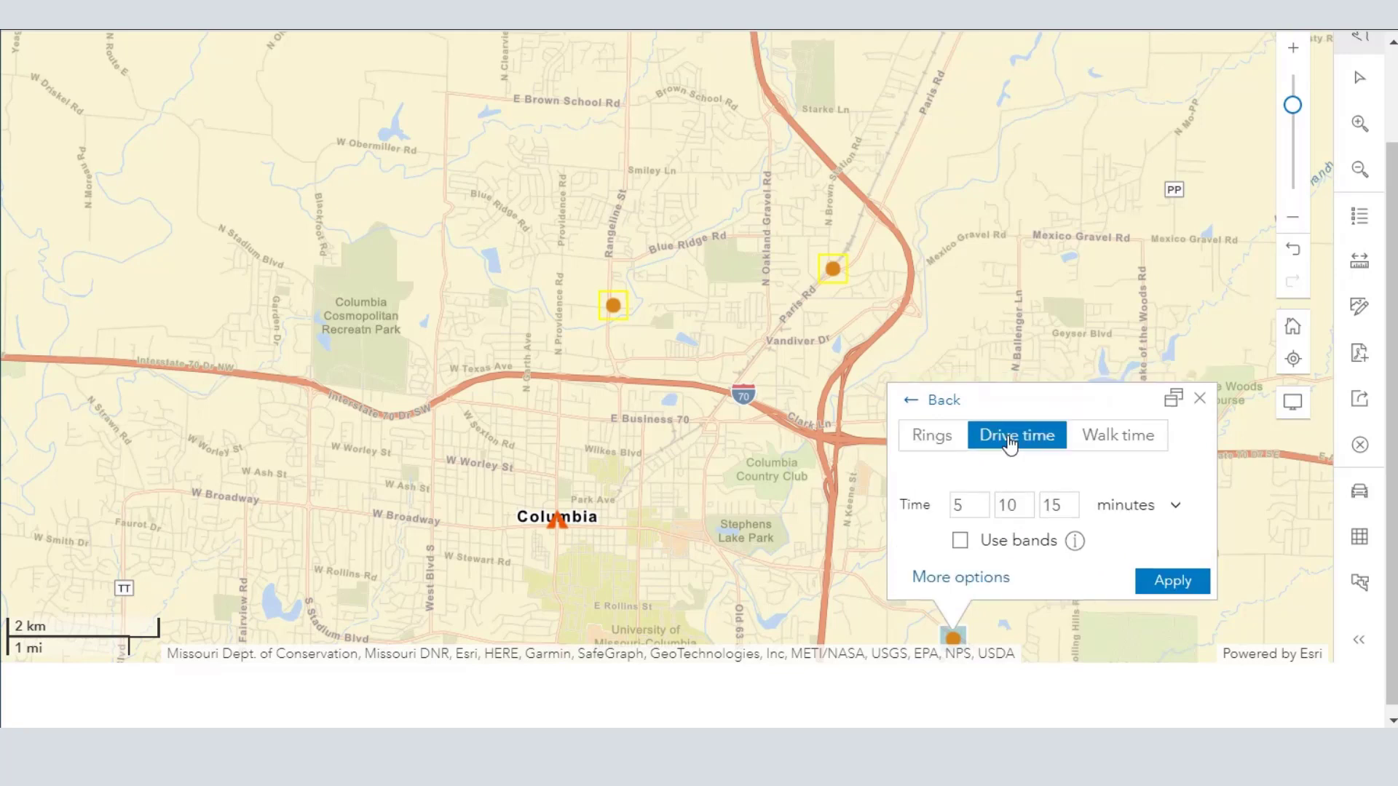
click(1129, 445)
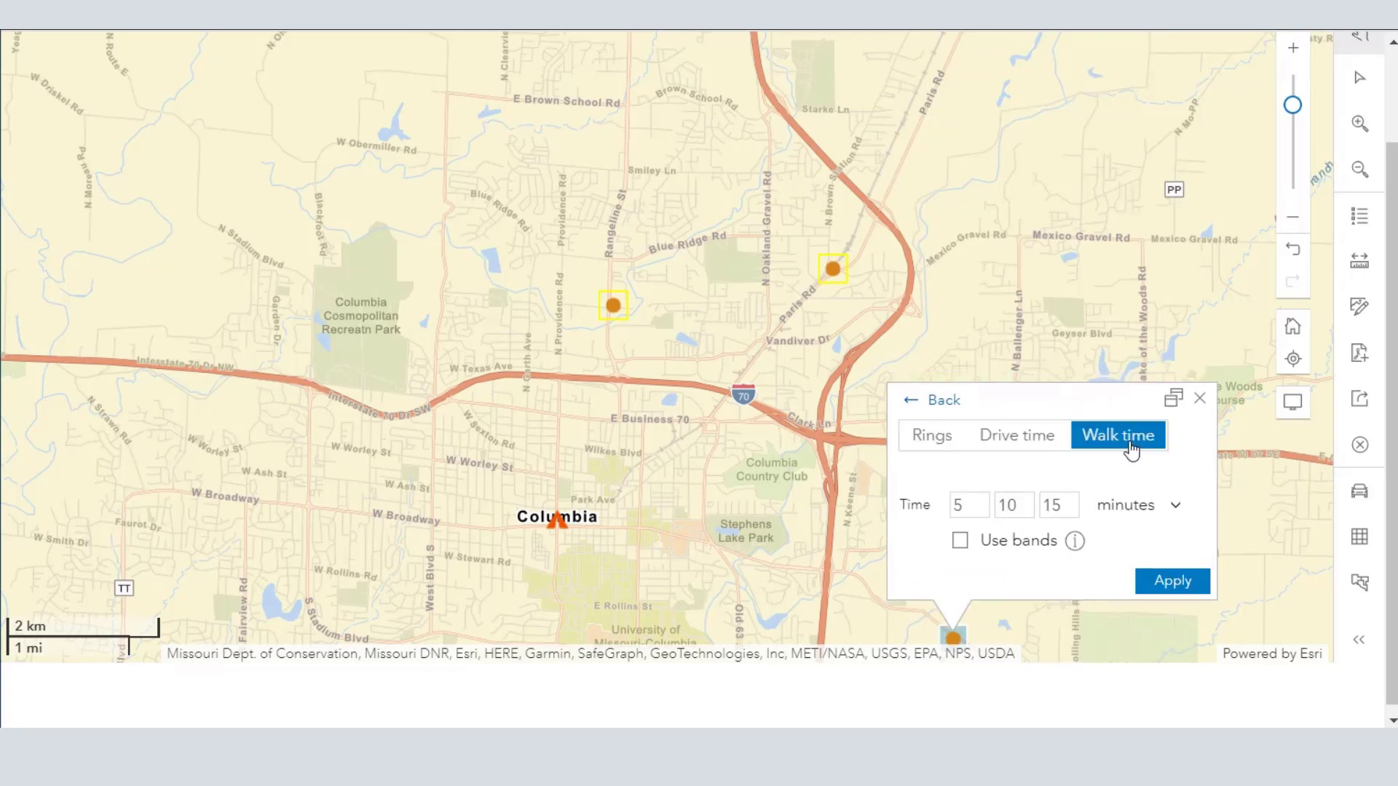
click(1021, 444)
click(924, 444)
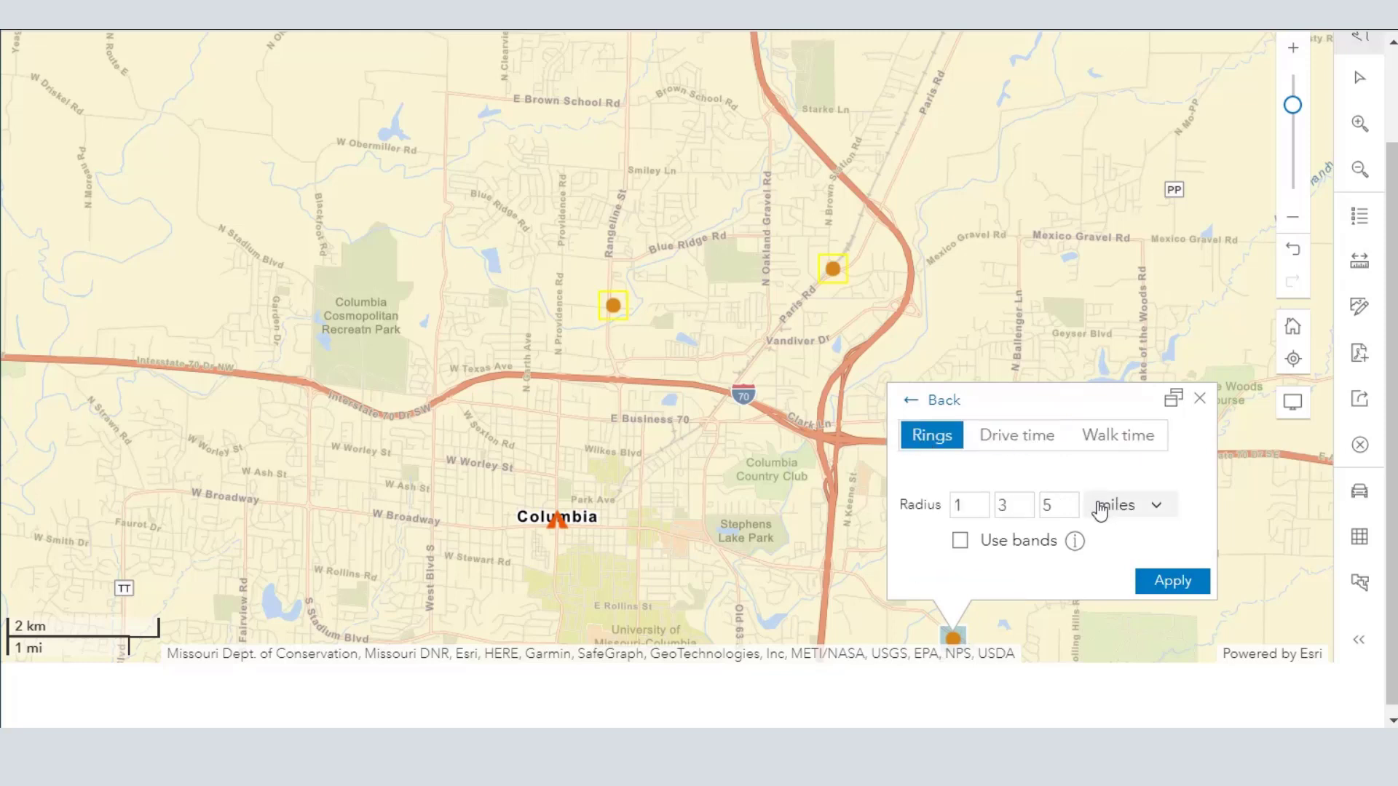
click(1001, 455)
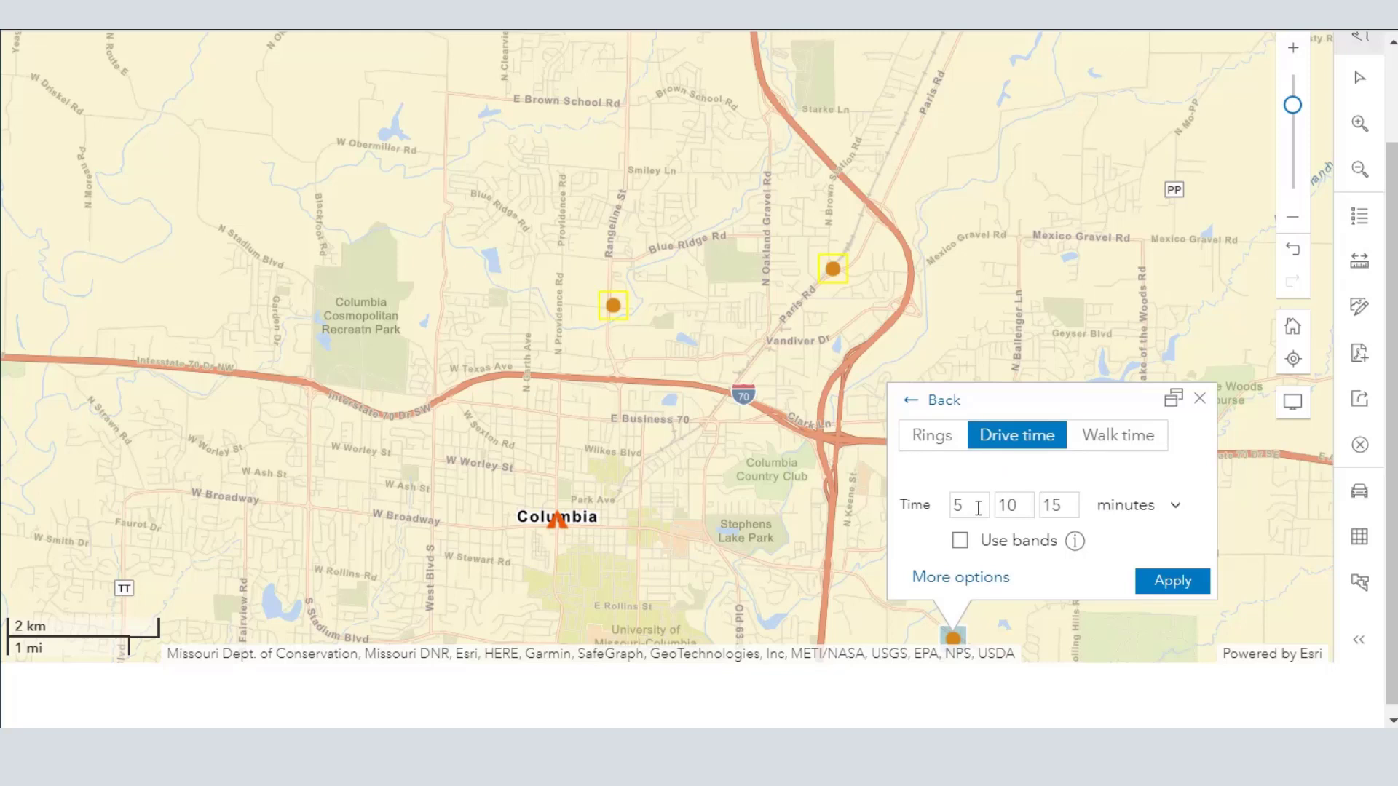
- Set the drive times to 2, 4 and 6 minutes and create the buffers around the selected points
click(935, 504)
mouse_move(1007, 507)
mouse_down()
mouse_move(1026, 506)
mouse_move(998, 507)
mouse_up()
click(960, 501)
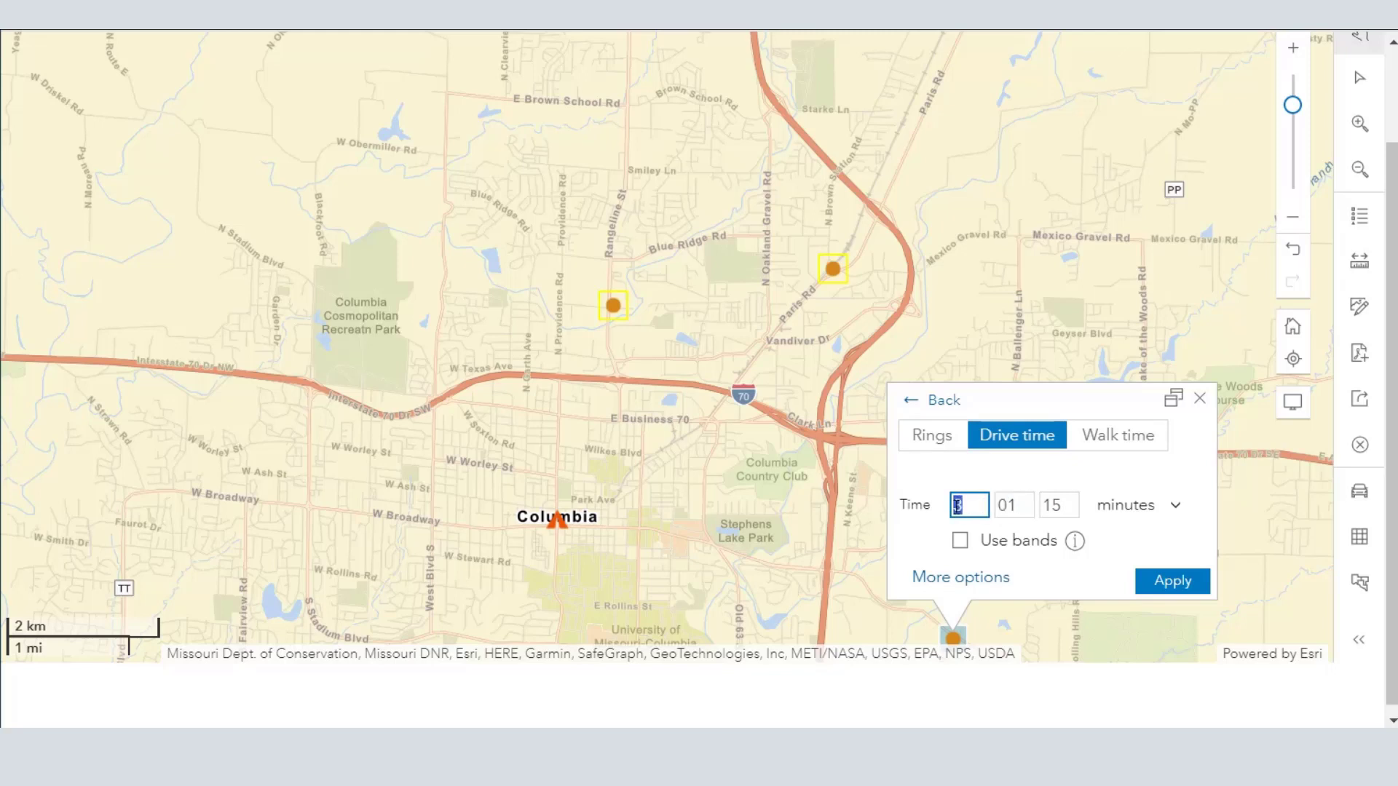
text(2)
click(1015, 509)
text(4)
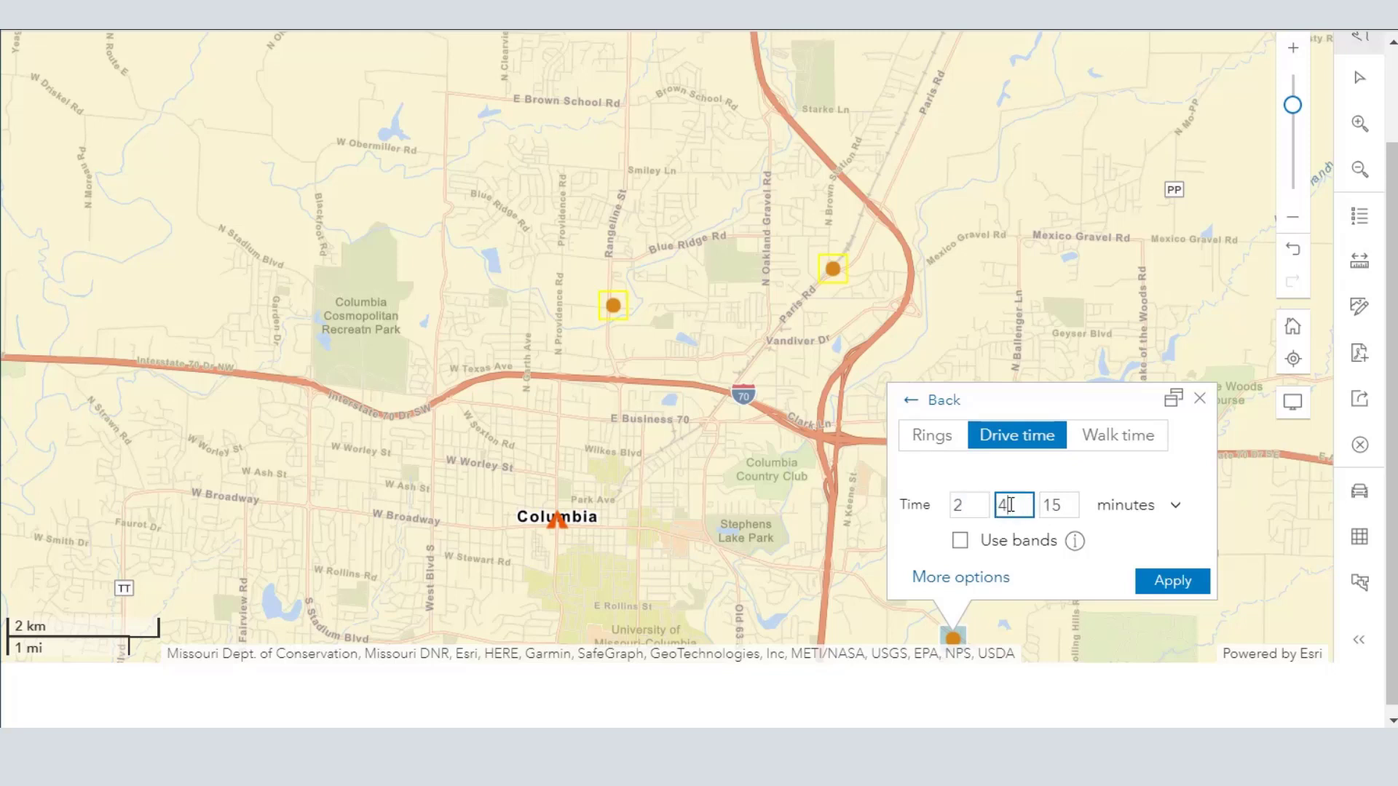
click(1074, 505)
text(6)
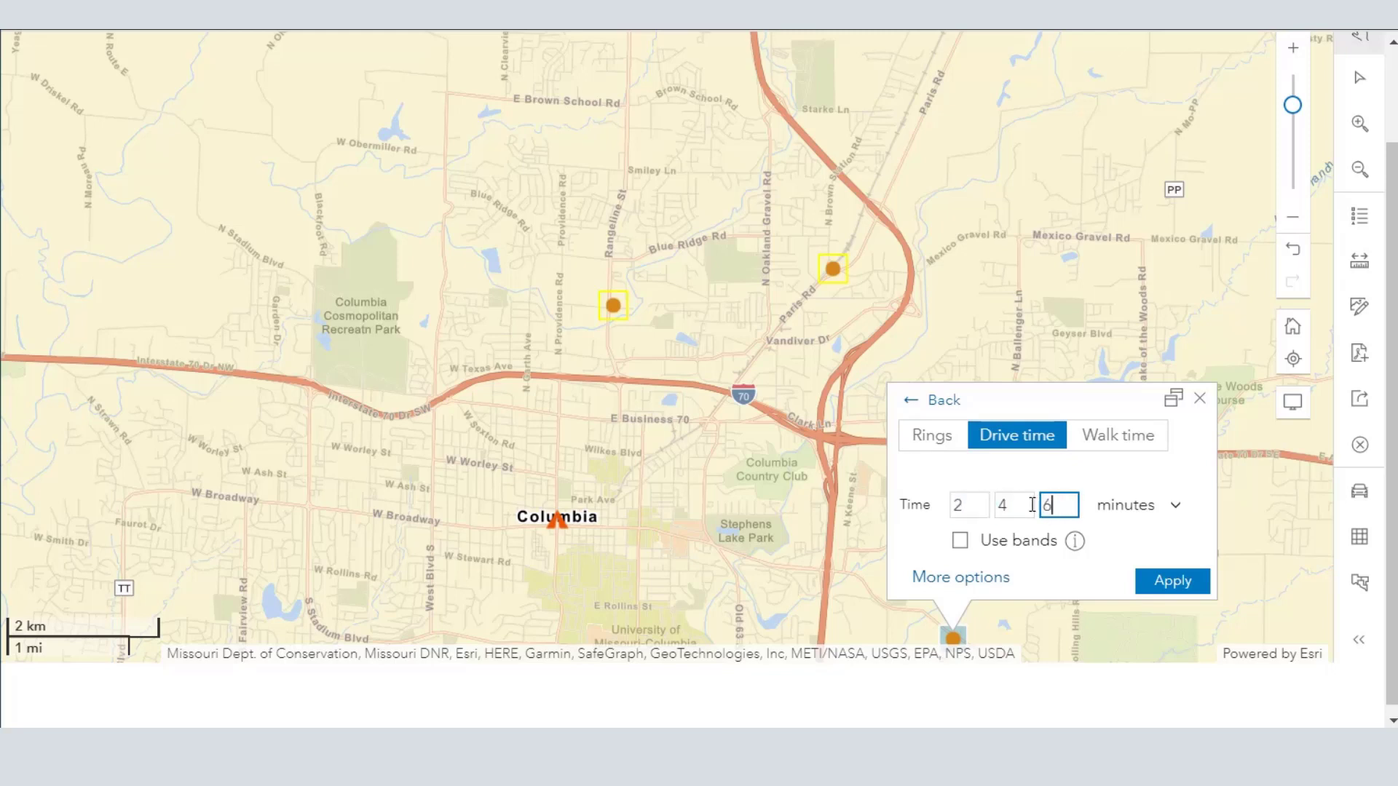
click(1164, 584)
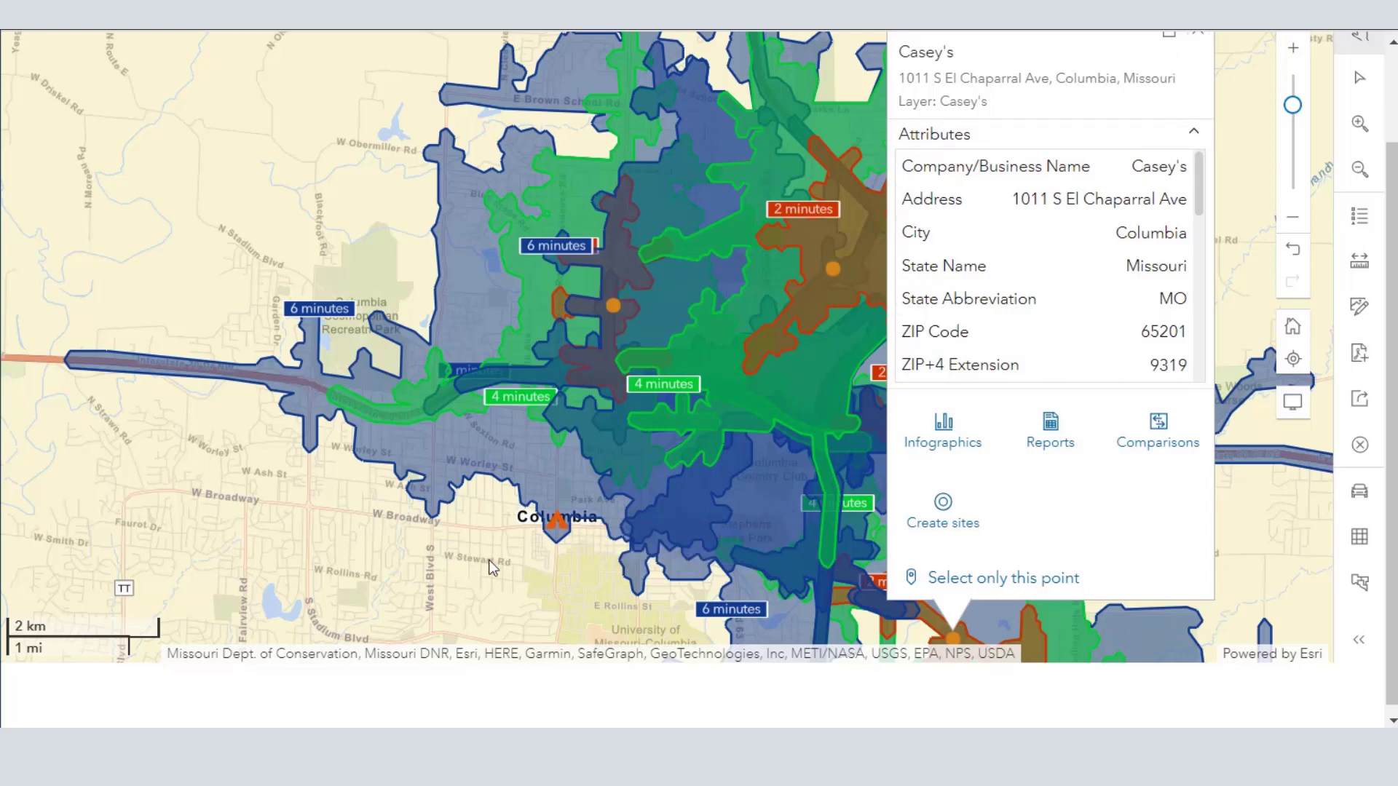
- Run the Target Market Summary infographic for the four Casey's sites
drag(485, 558, 297, 635)
click(757, 518)
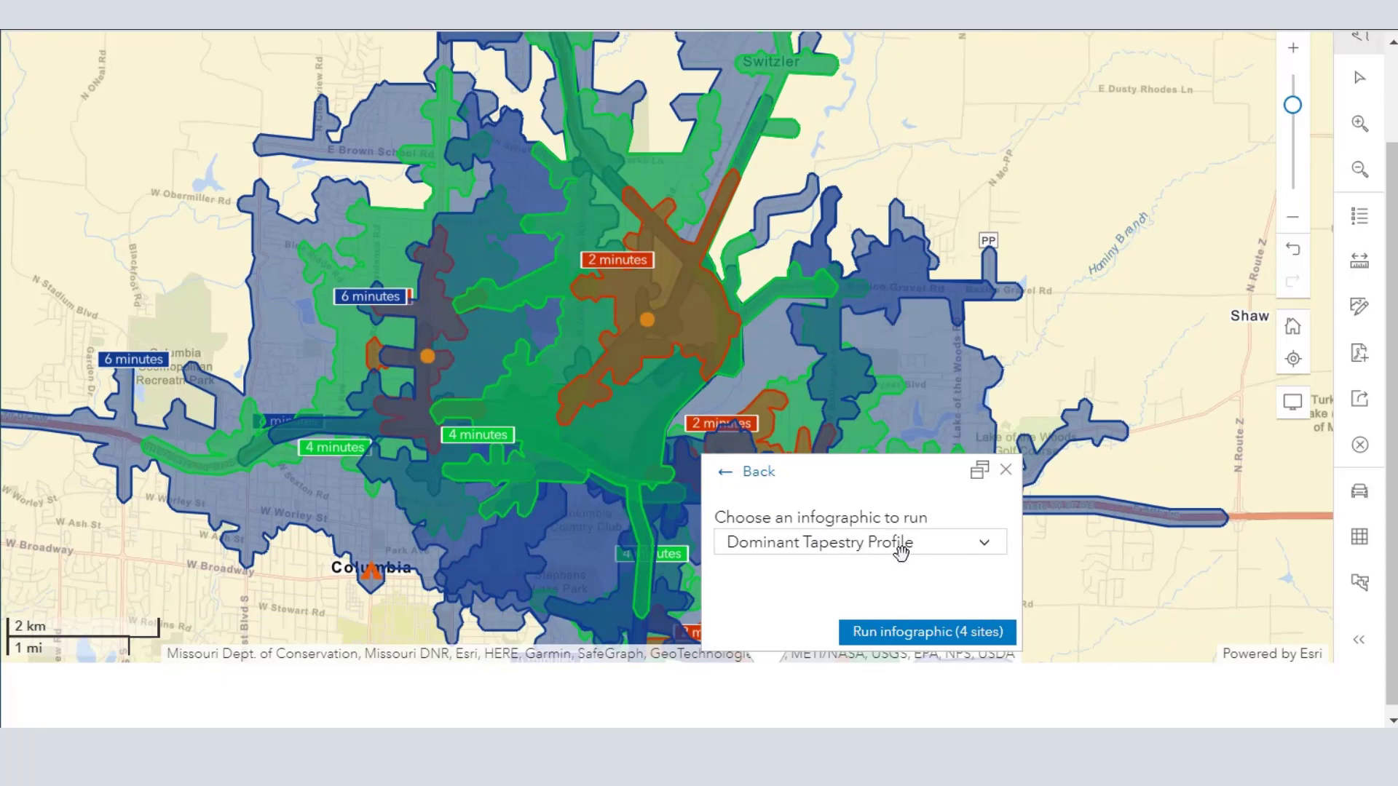
click(984, 546)
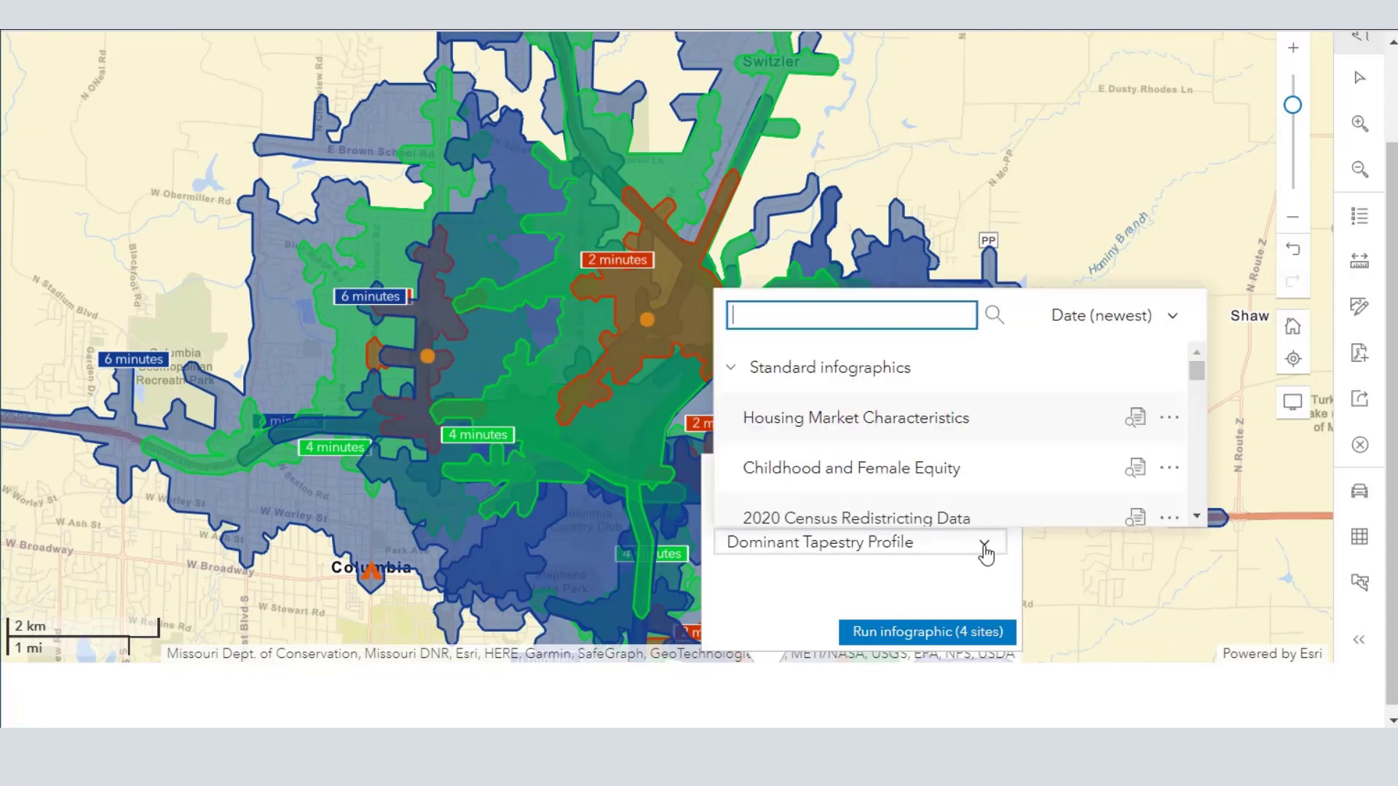
scroll(968, 440, down, 2)
scroll(969, 440, down, 4)
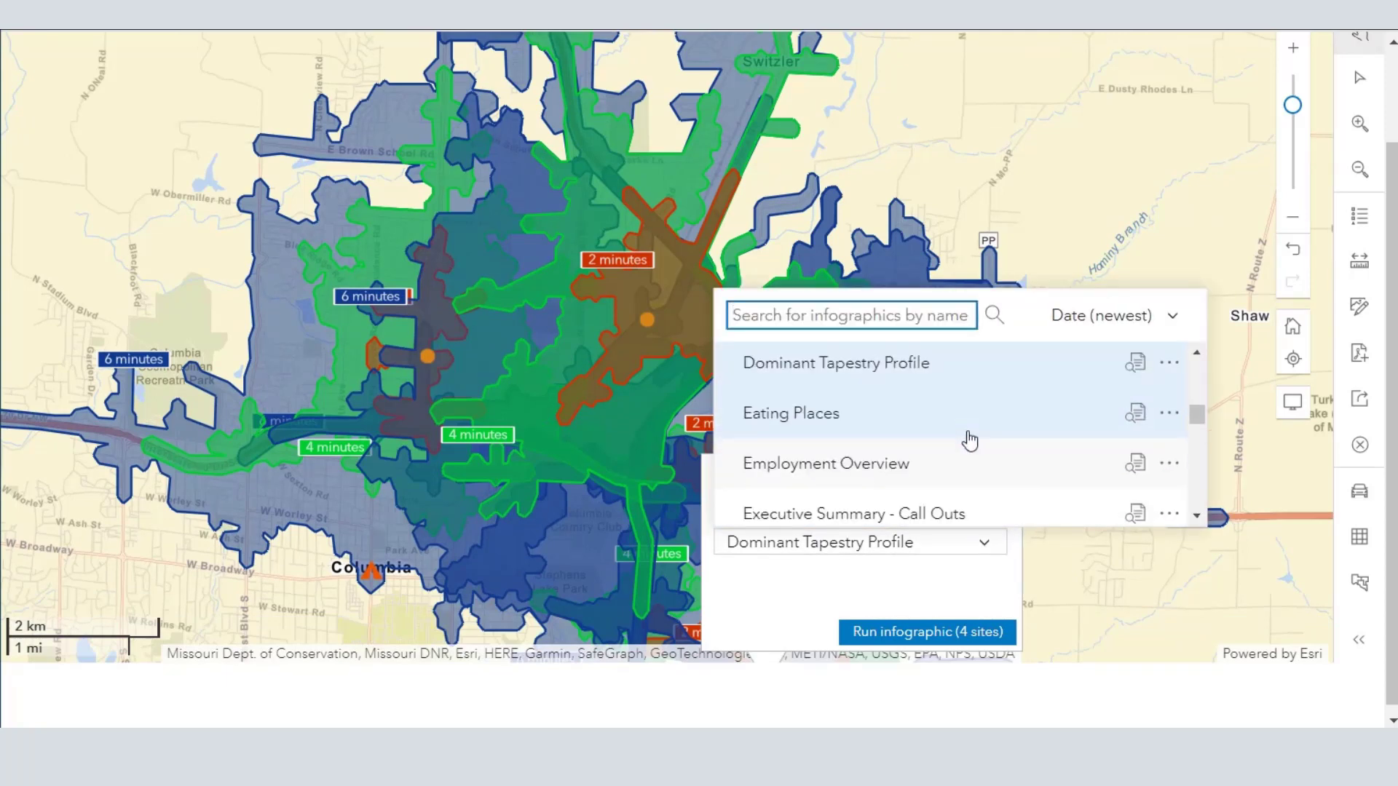
scroll(969, 440, down, 2)
scroll(969, 440, down, 5)
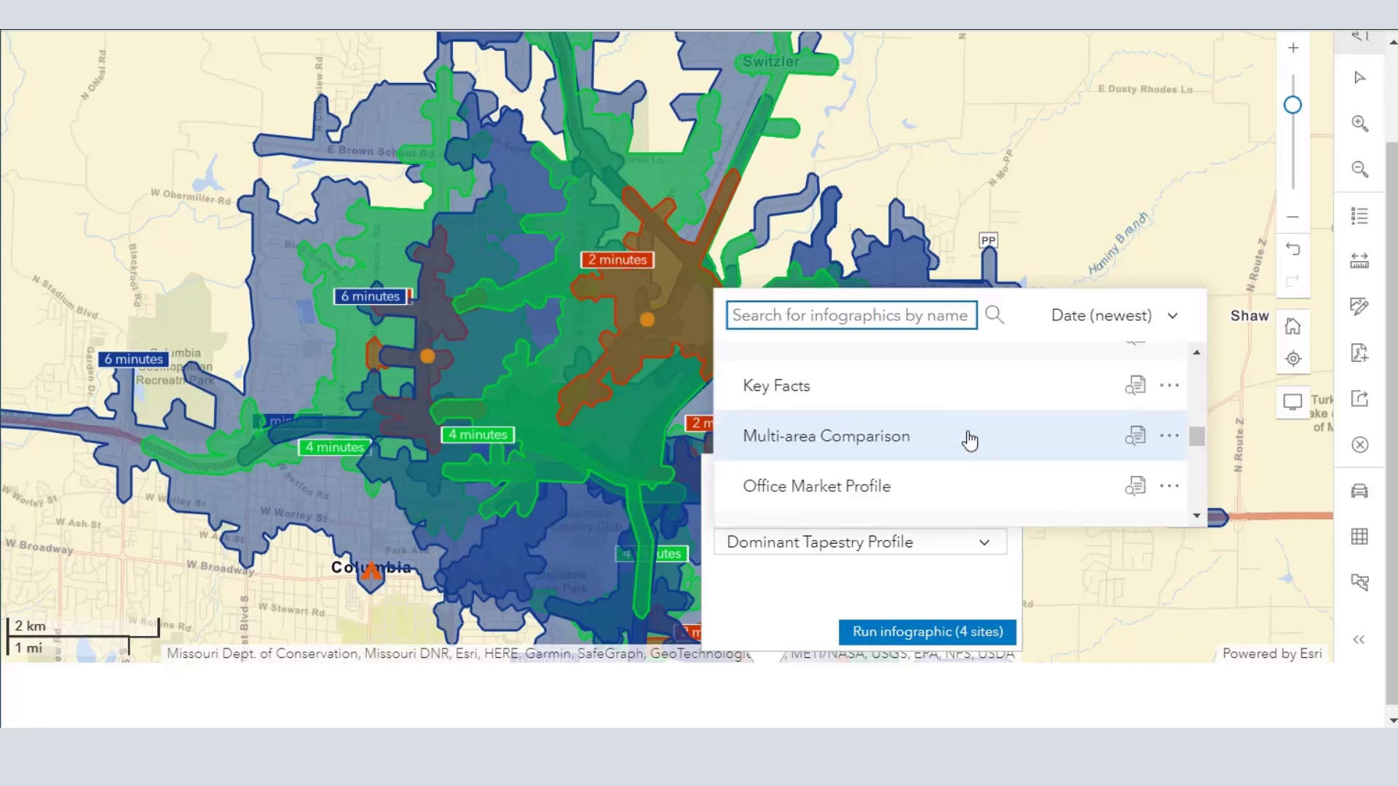
scroll(969, 440, down, 3)
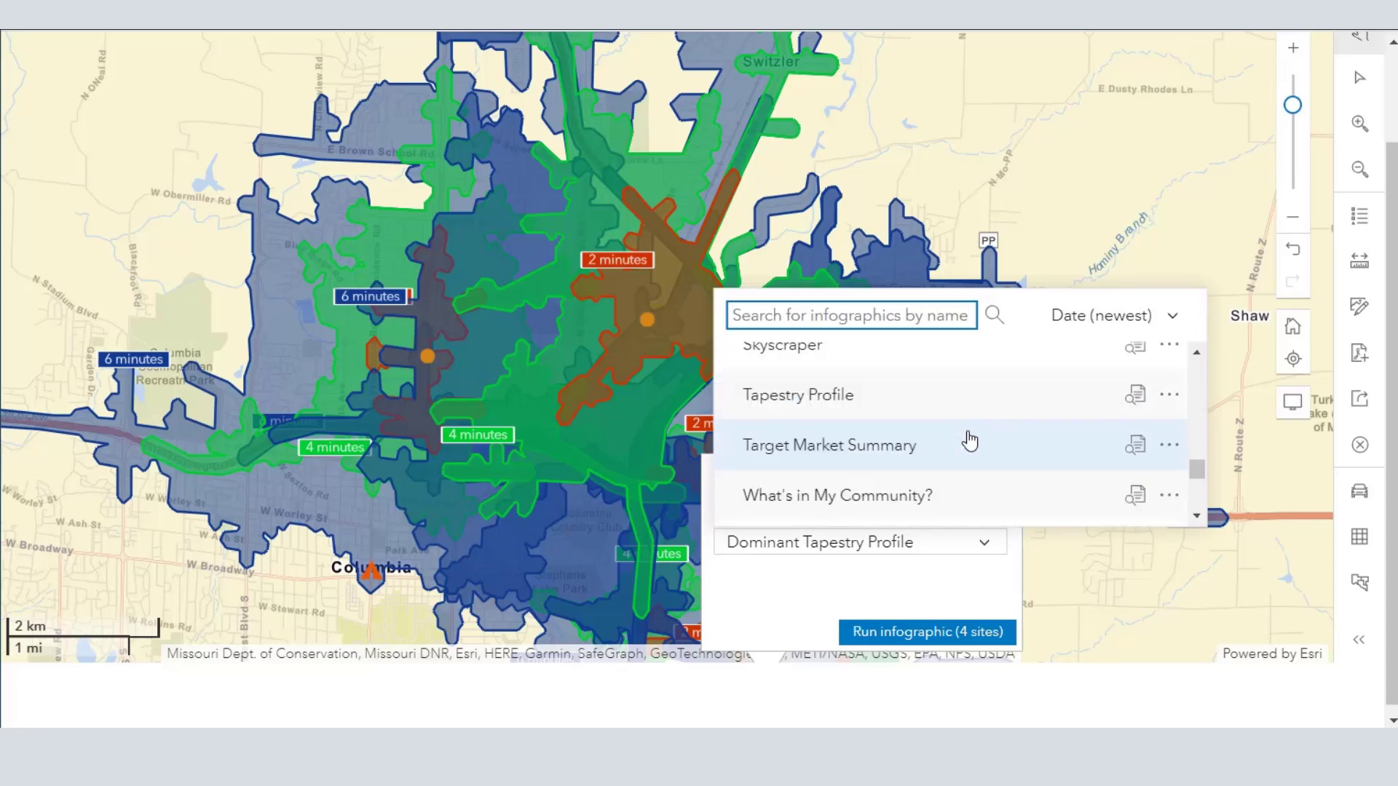
scroll(970, 441, up, 2)
click(967, 440)
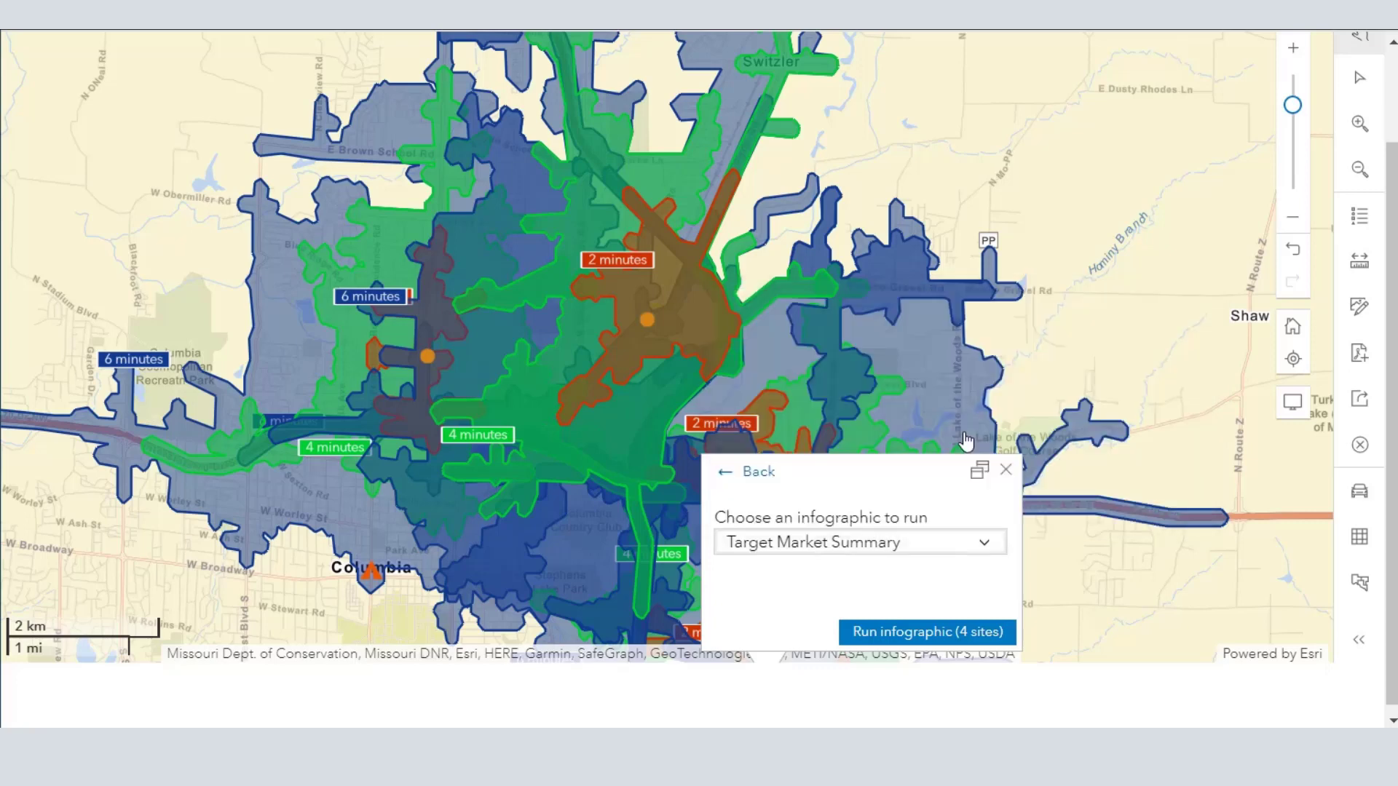
click(954, 633)
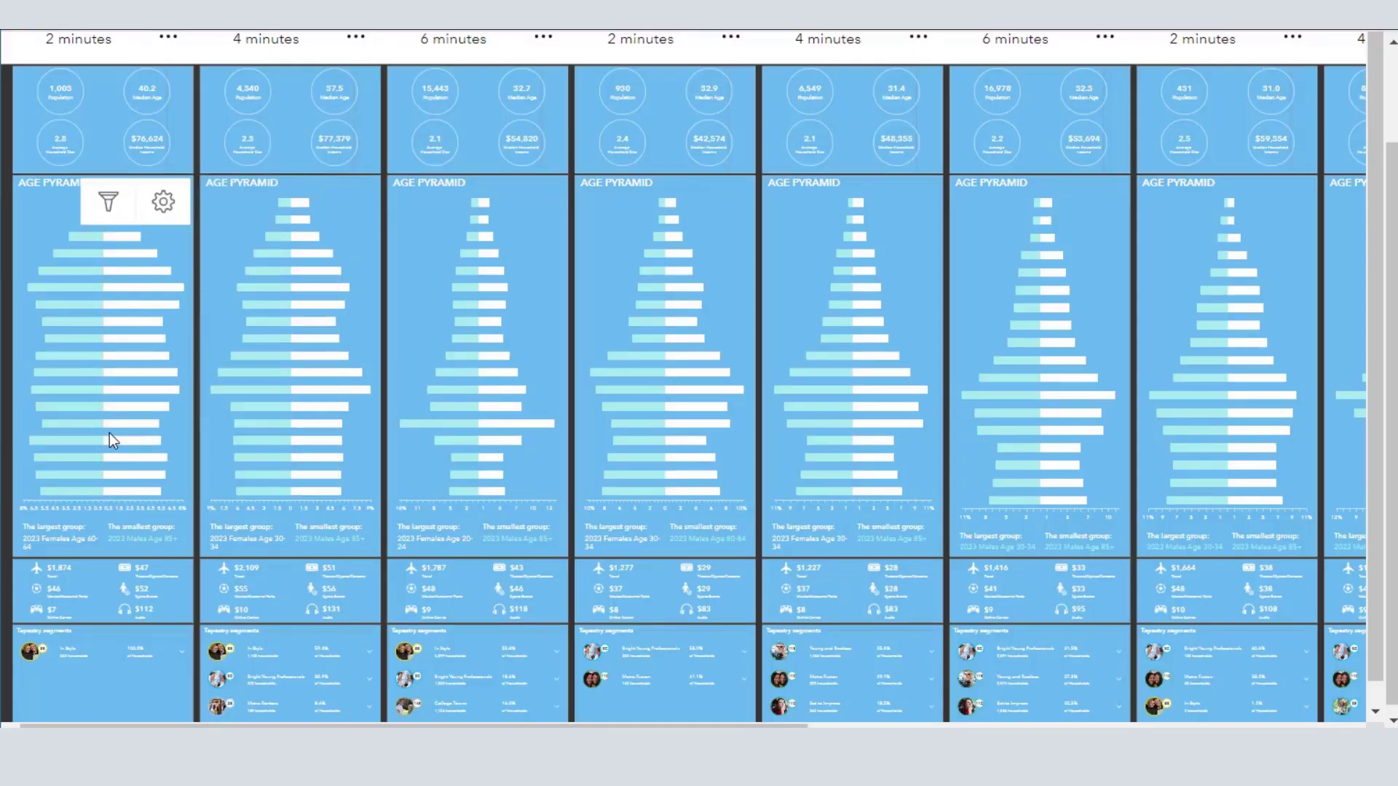
- Enlarge the side-by-side infographic comparison to 70% and review its age, spending and Tapestry segment sections
scroll(109, 433, up, 2)
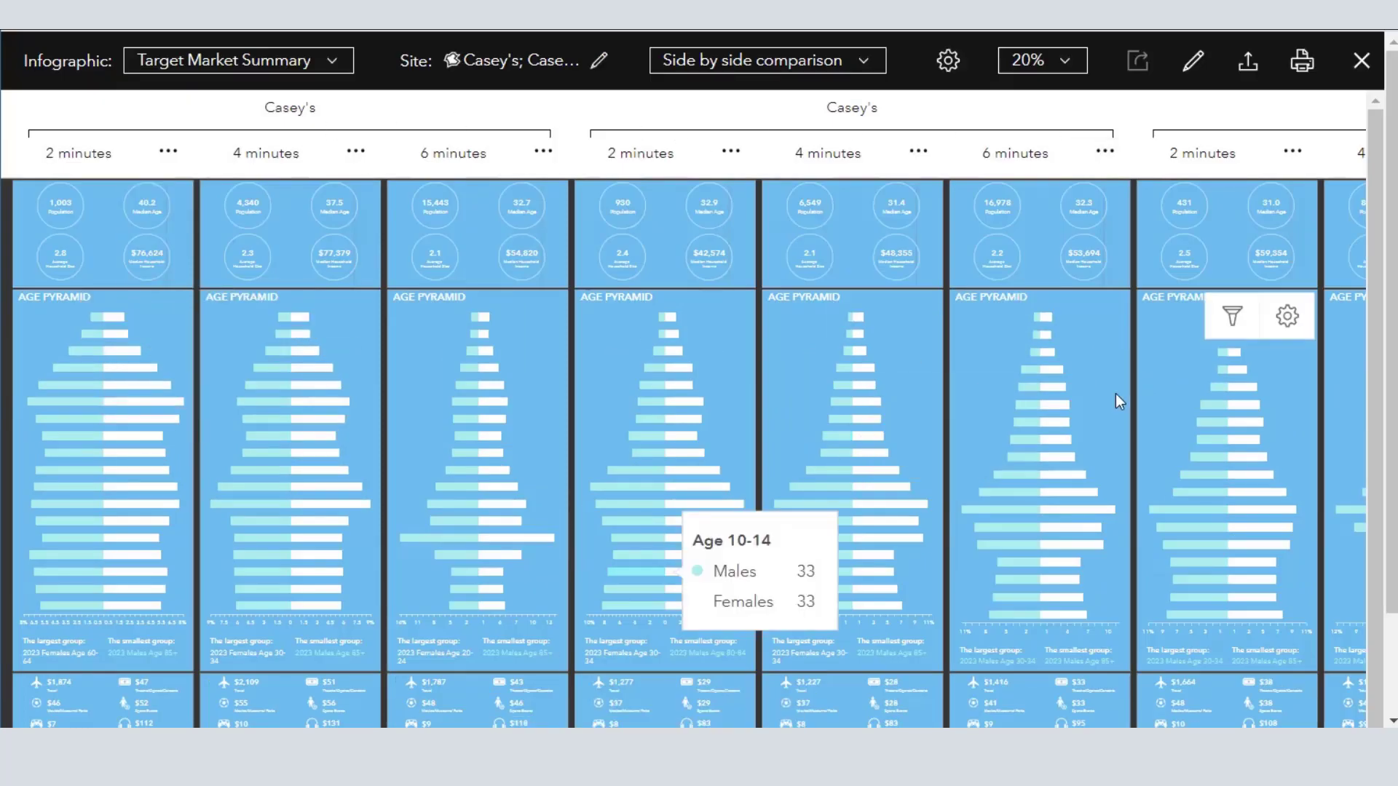
scroll(1391, 666, down, 2)
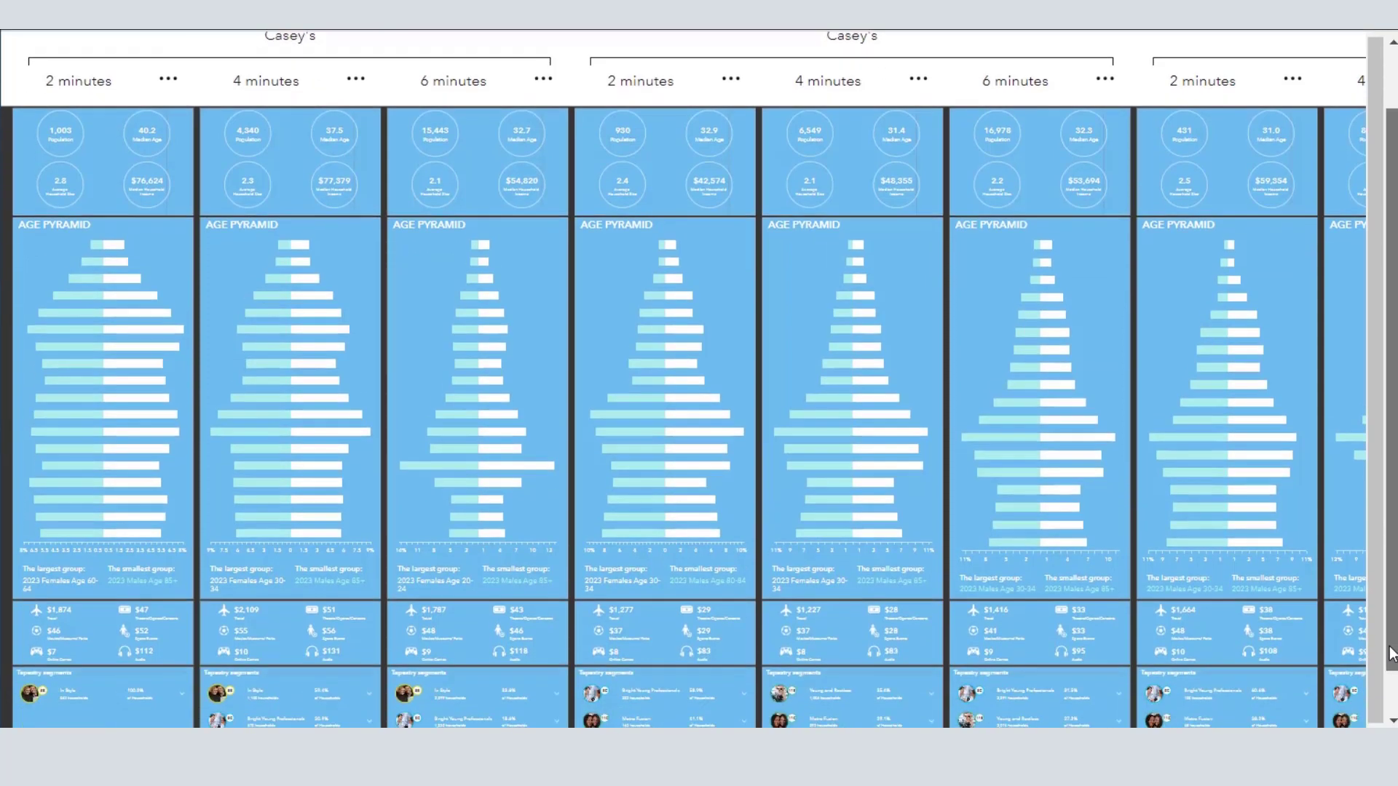
scroll(1391, 667, up, 2)
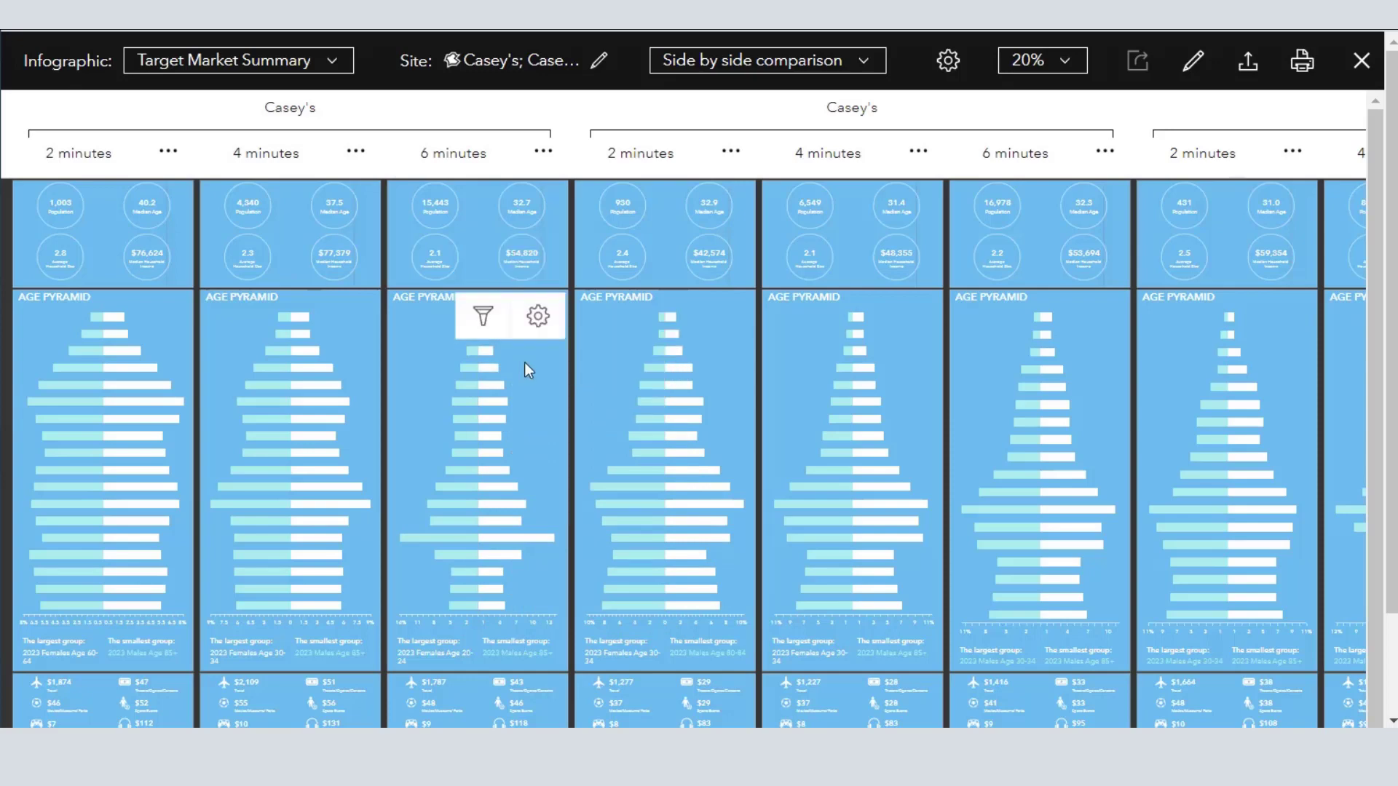
click(1023, 61)
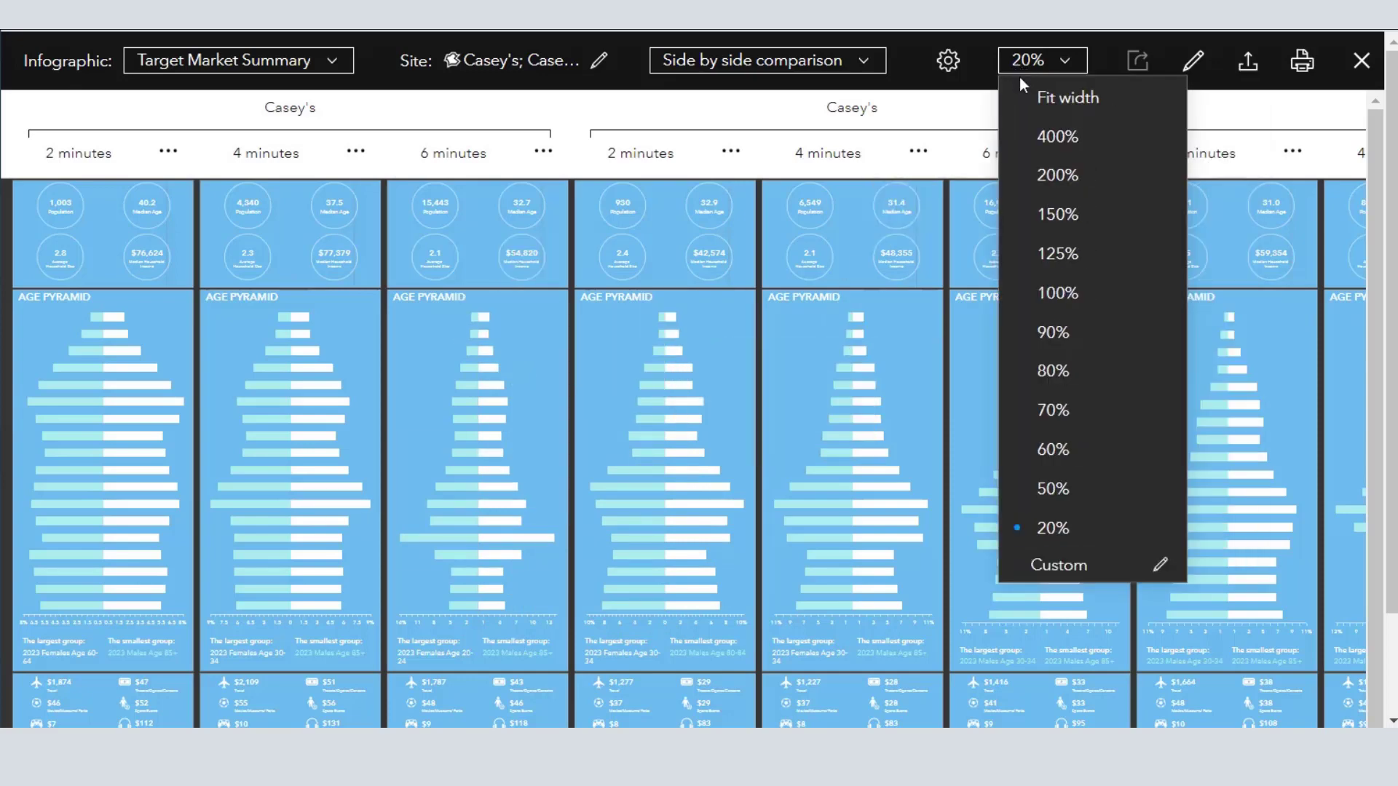
click(1065, 297)
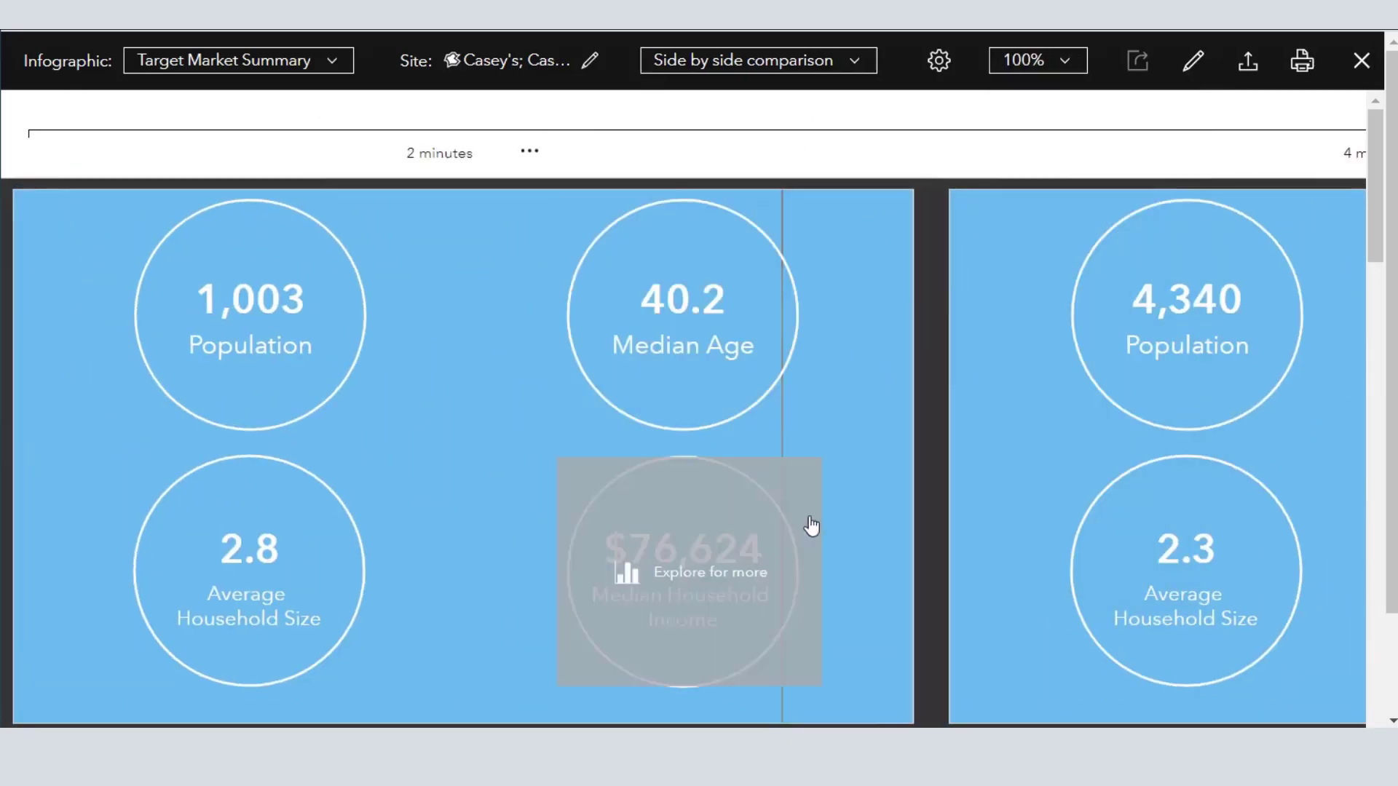
click(1057, 60)
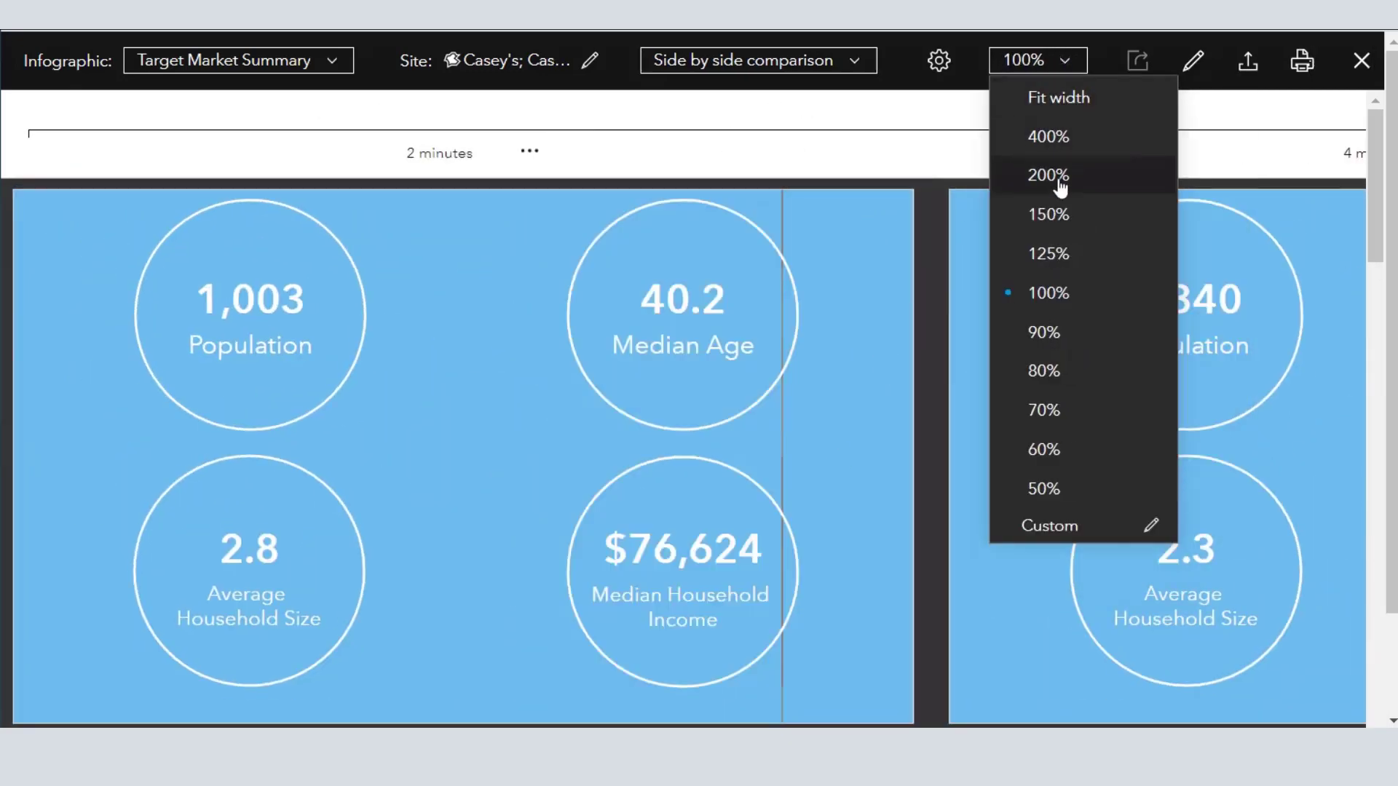
click(1046, 410)
scroll(745, 466, down, 3)
scroll(745, 466, down, 10)
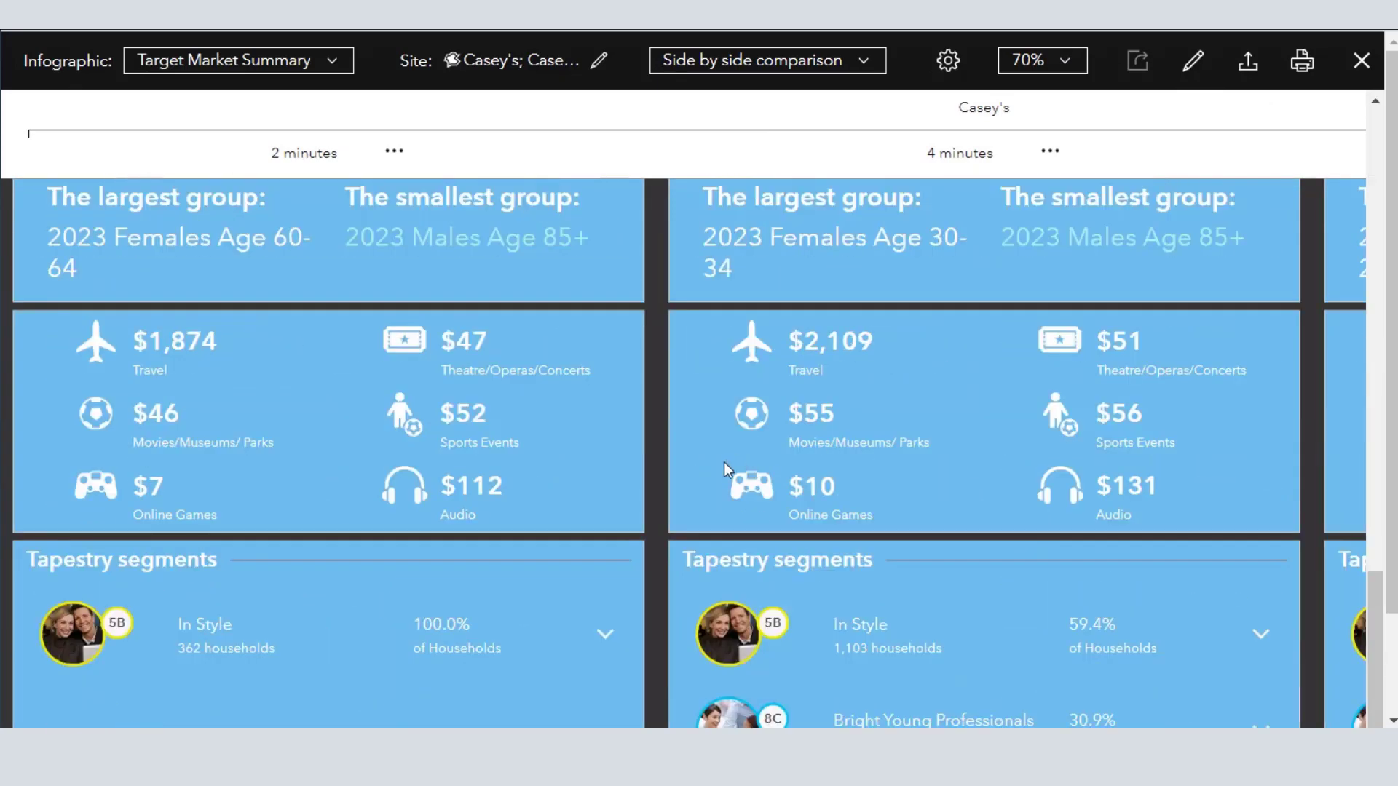
- Finish reviewing the Tapestry segments and fit the side-by-side infographic comparison to the page width
scroll(724, 469, down, 1)
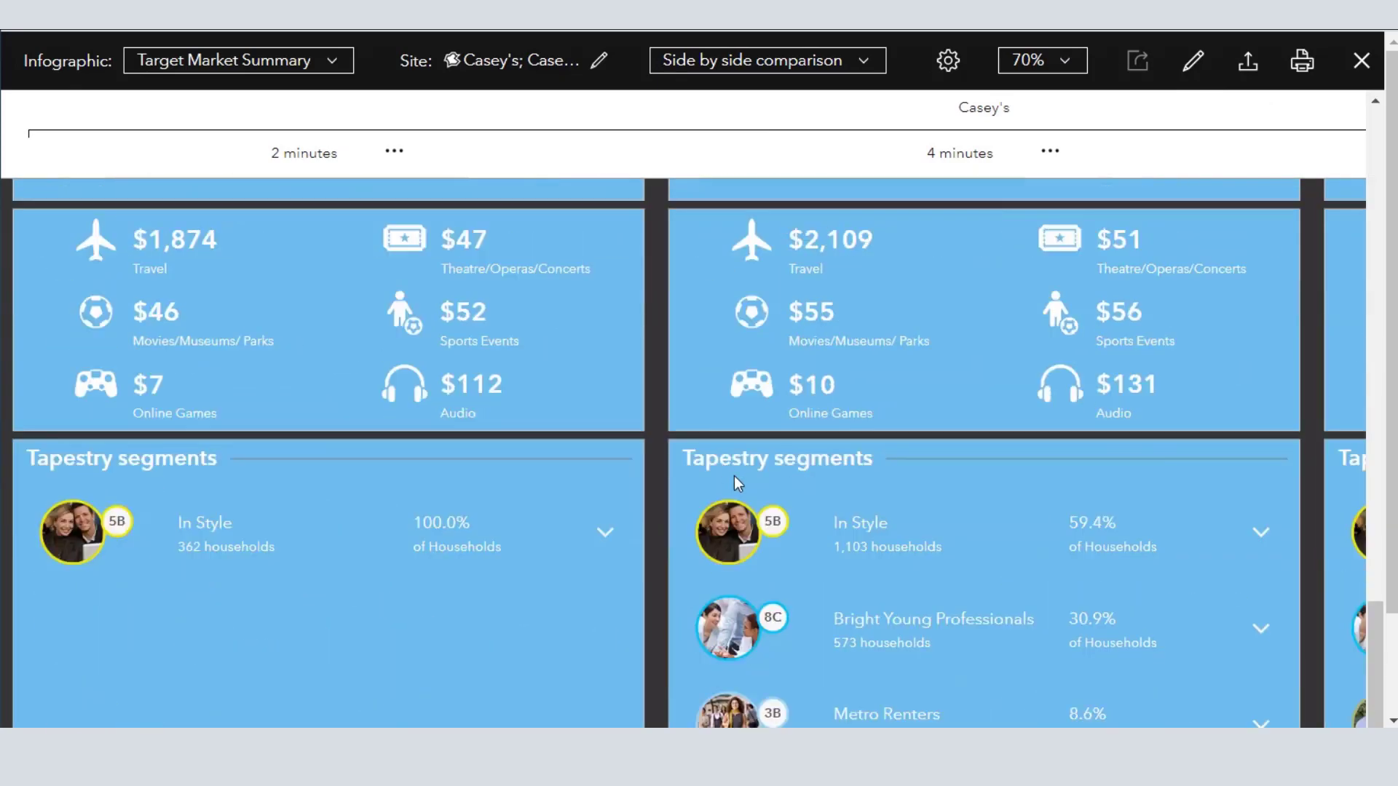
scroll(734, 474, up, 5)
scroll(692, 276, up, 6)
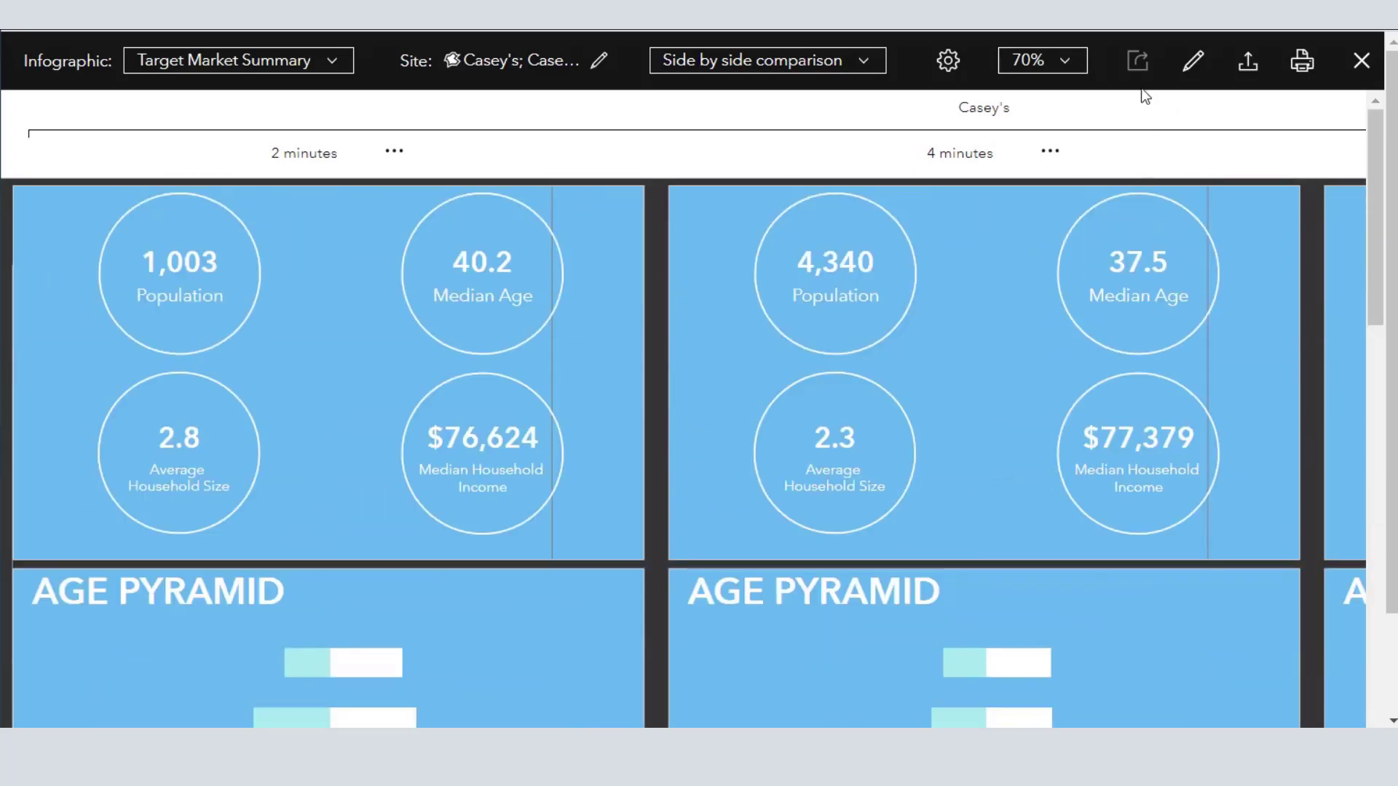
click(1009, 72)
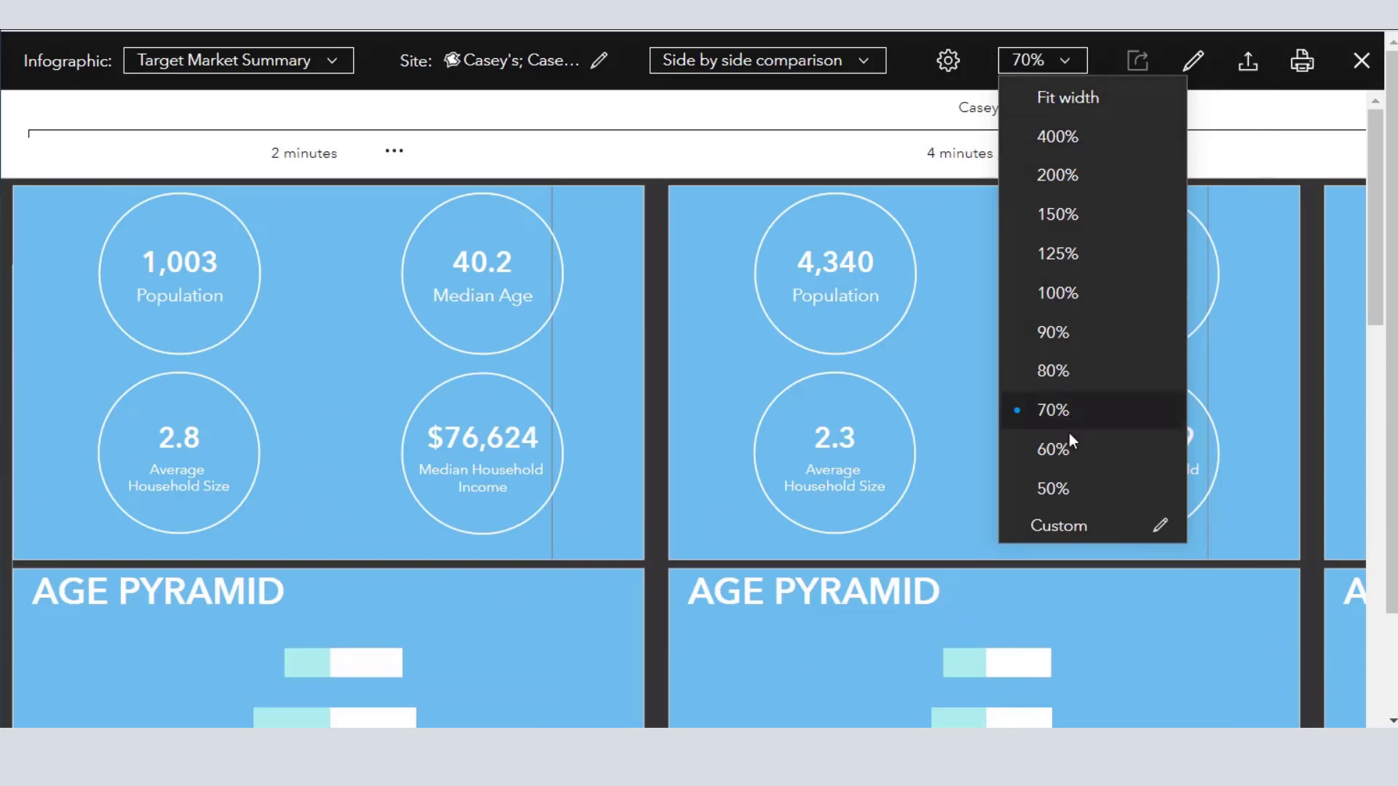
click(1070, 98)
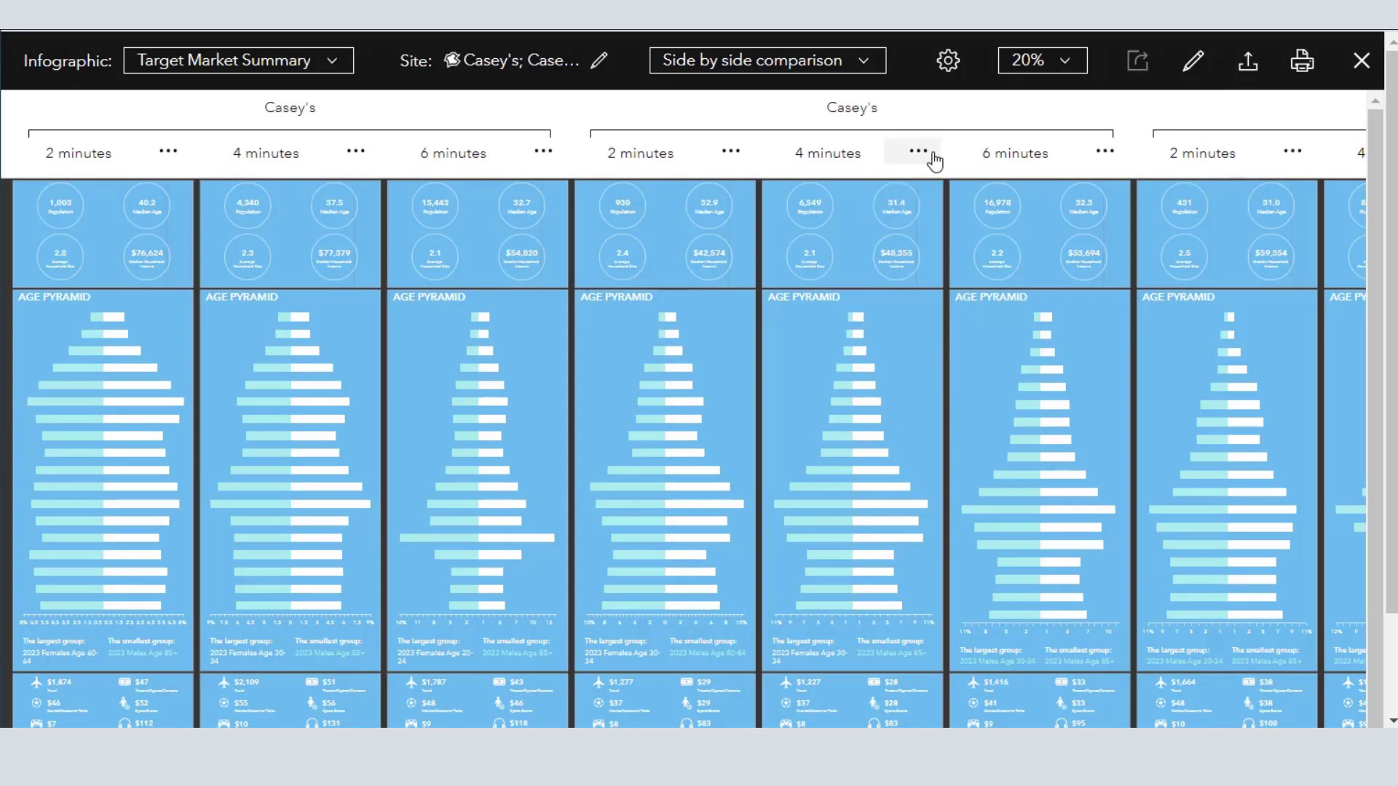
- Check the benchmark and removal options available for the second Casey's 4-minute and 2-minute areas
click(931, 155)
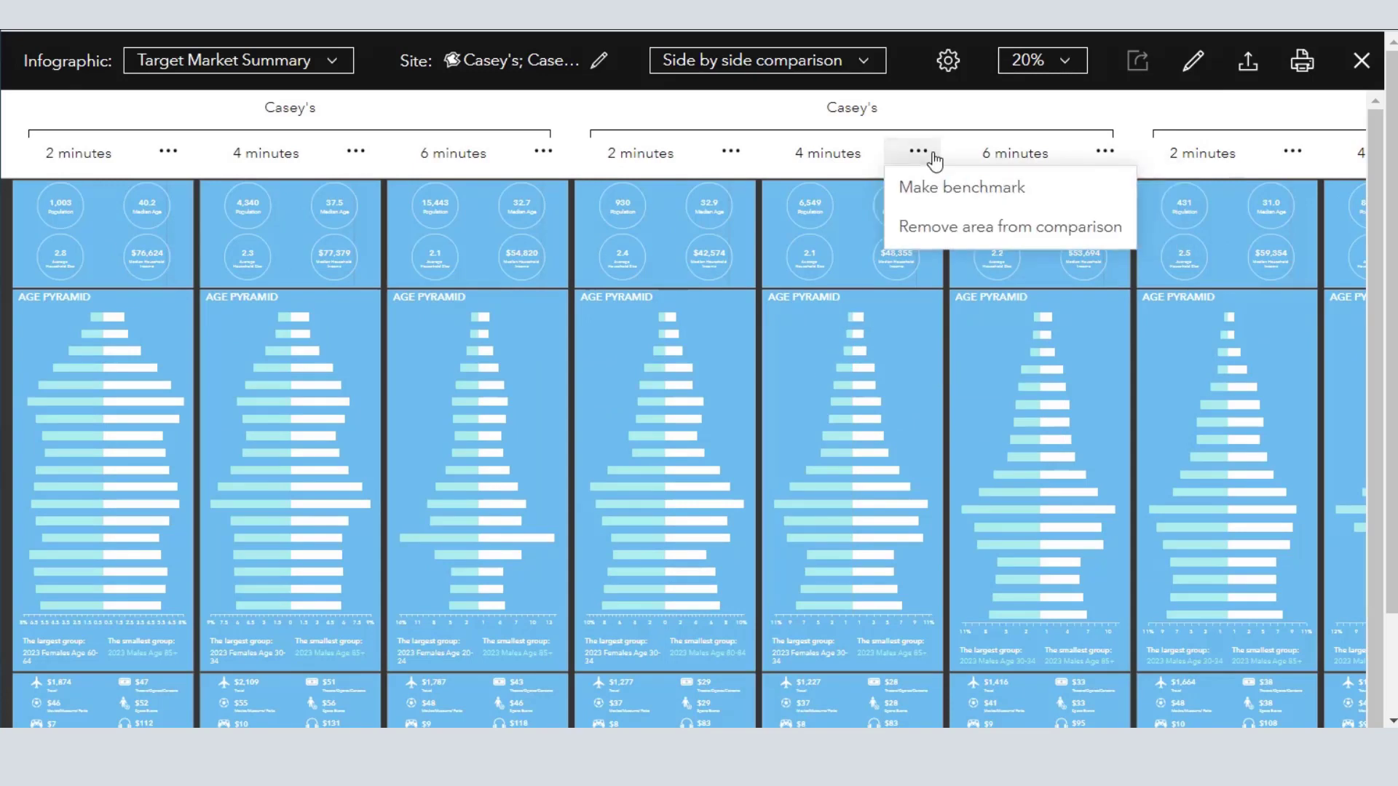
click(938, 110)
click(729, 153)
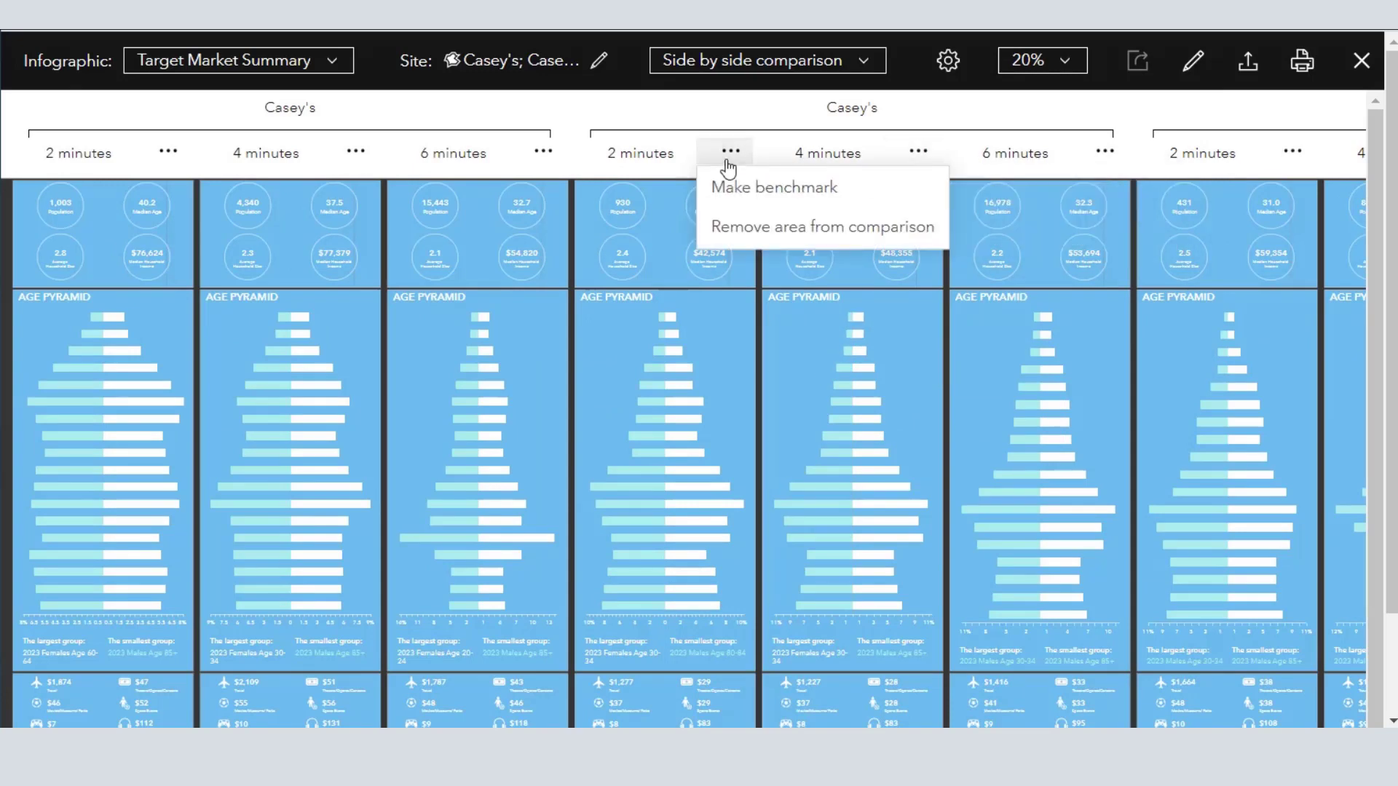
click(760, 118)
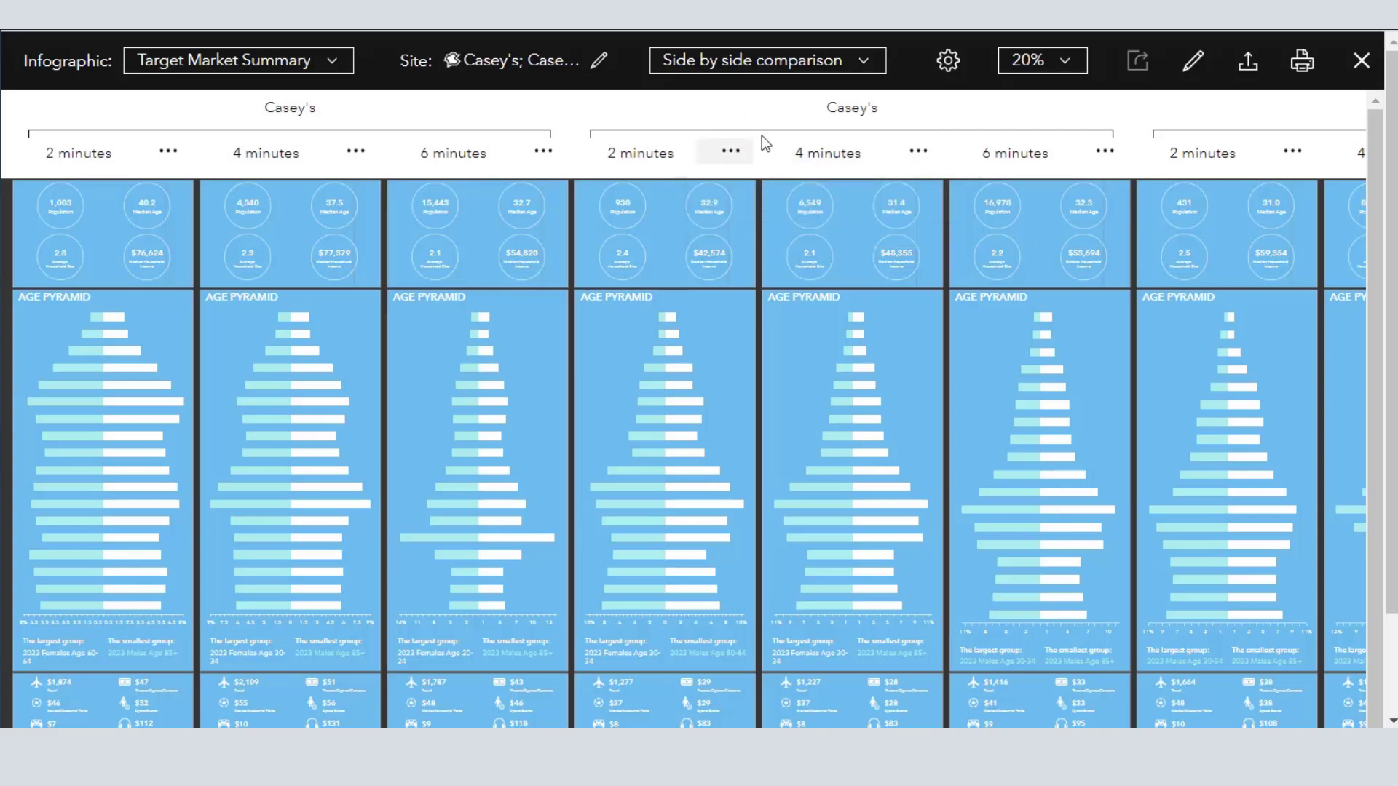
- Enlarge the comparison to 70% and examine the population, age, household size and income figures across the other Casey's areas
mouse_move(1106, 430)
click(1063, 65)
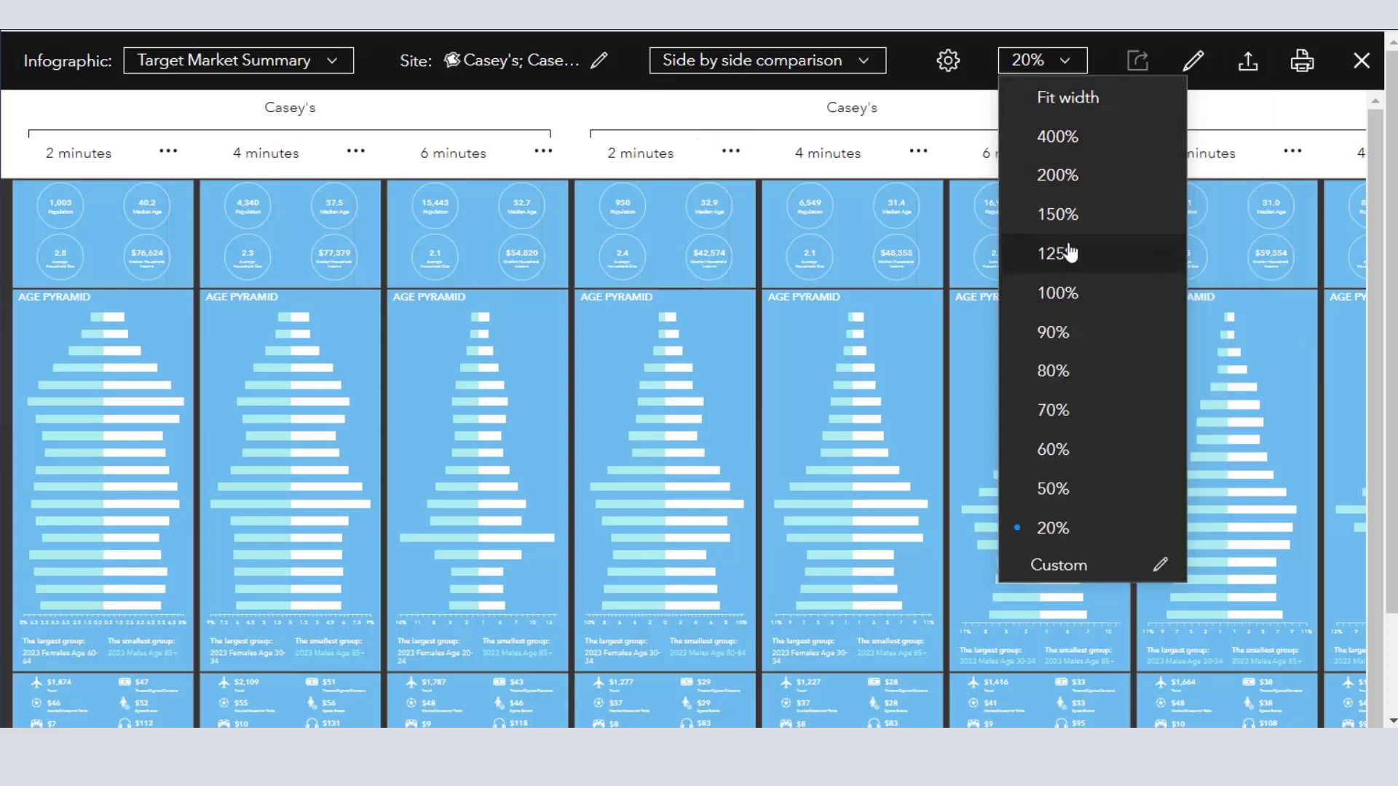
click(1071, 412)
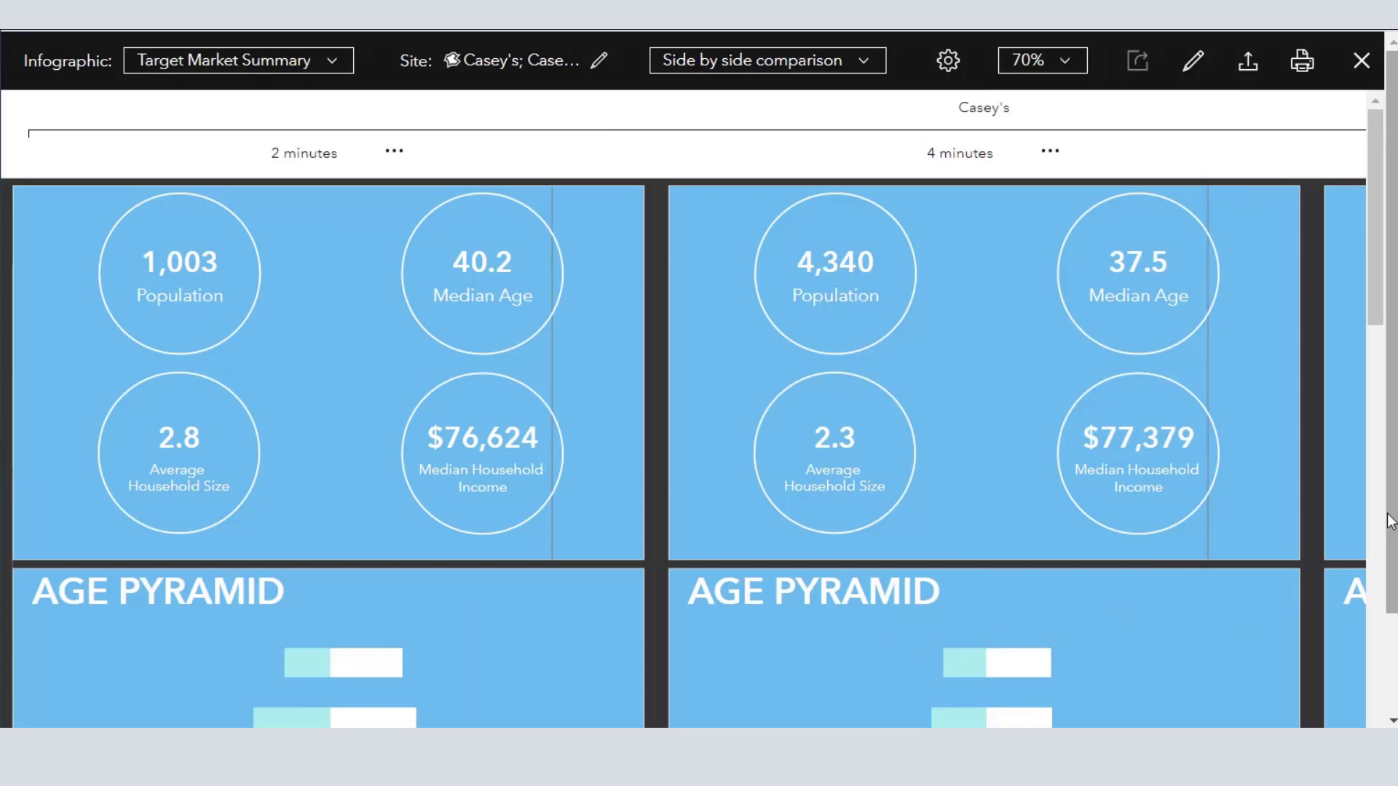
drag(1389, 518, 1384, 675)
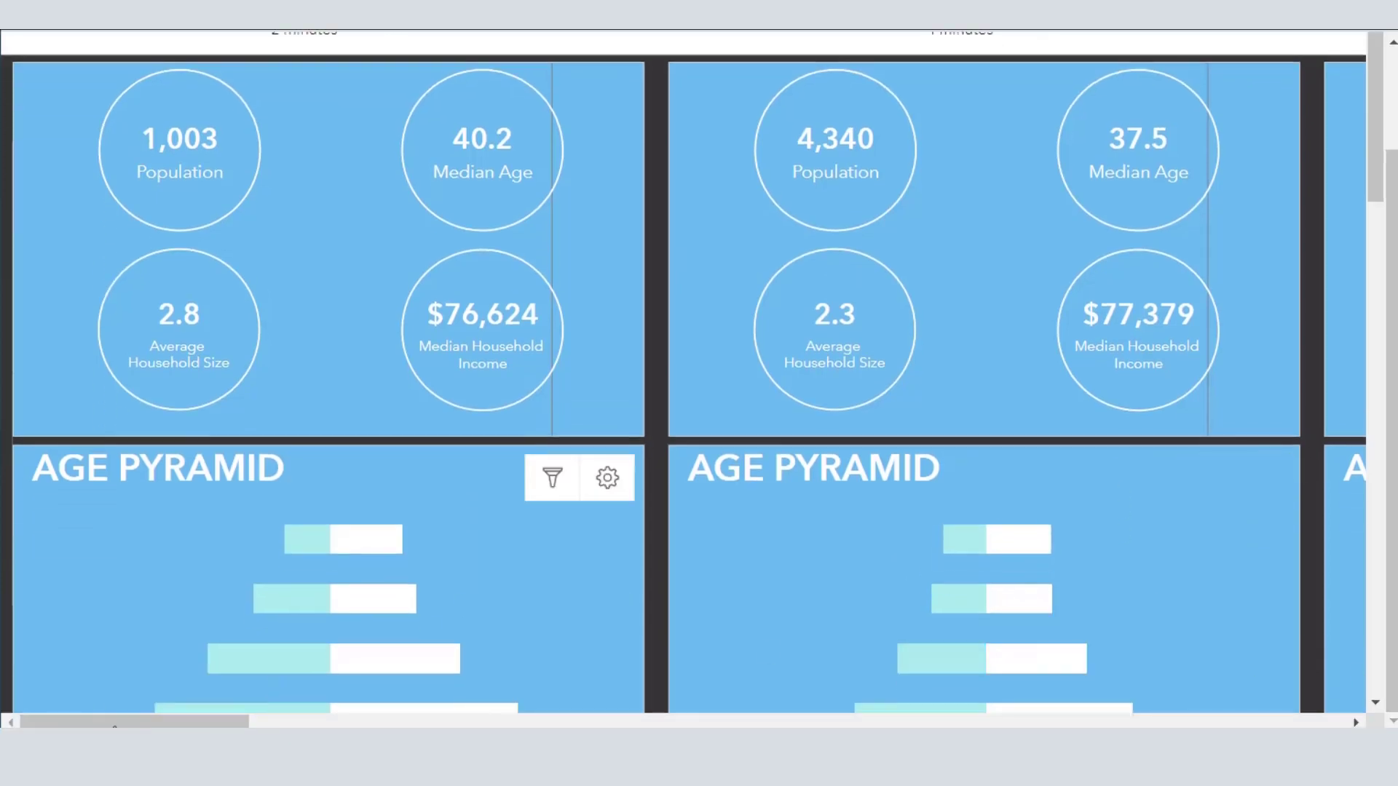
drag(122, 725, 602, 724)
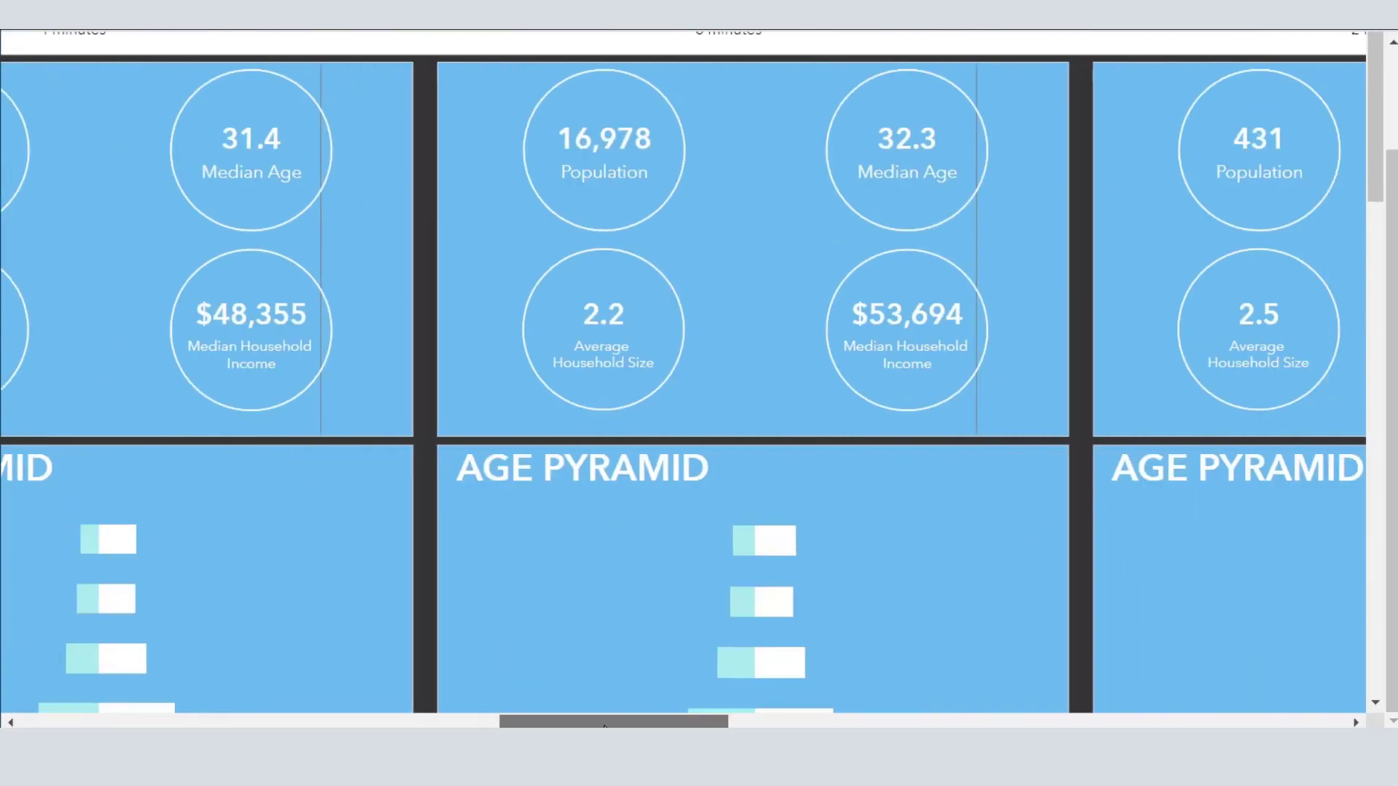
scroll(693, 512, up, 2)
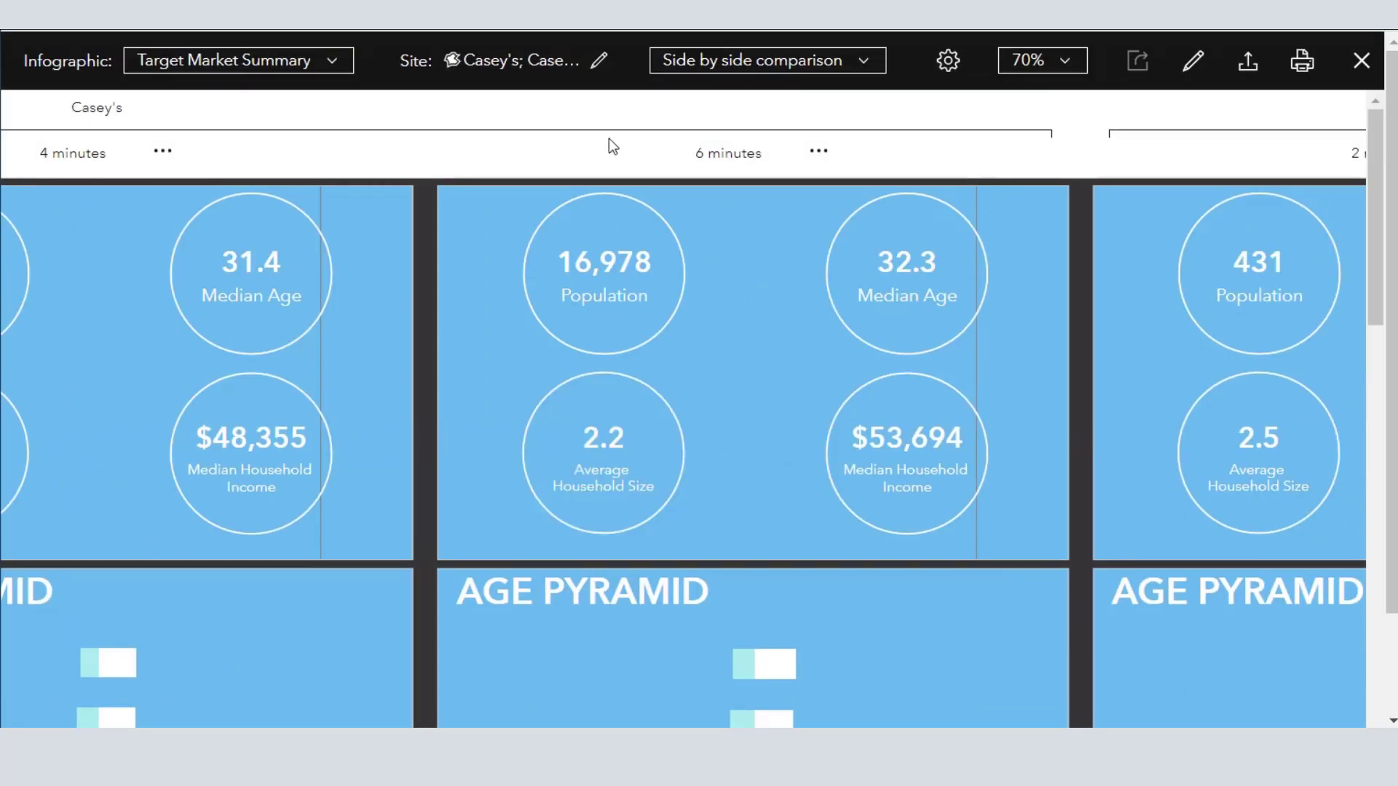
- Exclude the 4-minute and 6-minute areas of all four Casey's sites from the comparison, keeping only the 2-minute areas
click(747, 62)
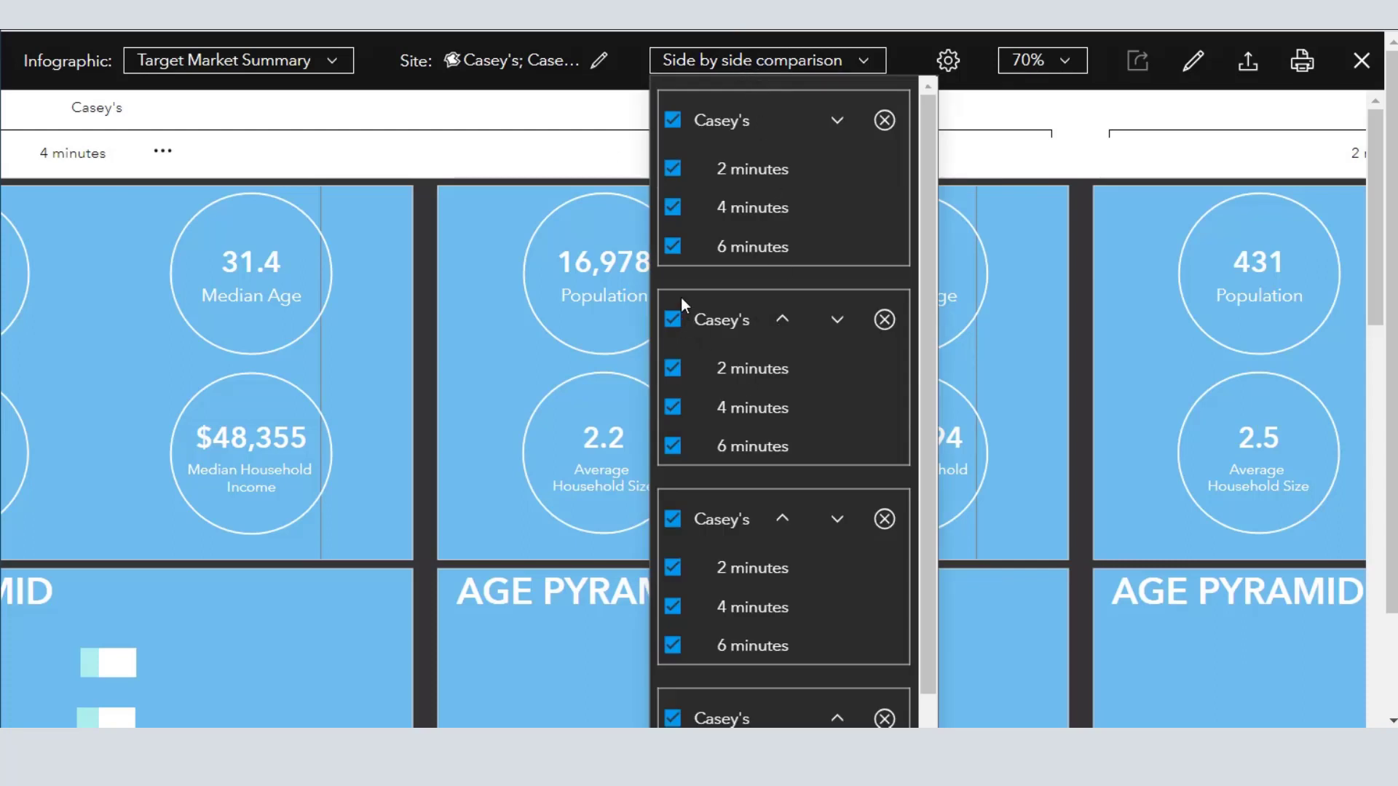
click(674, 210)
click(674, 402)
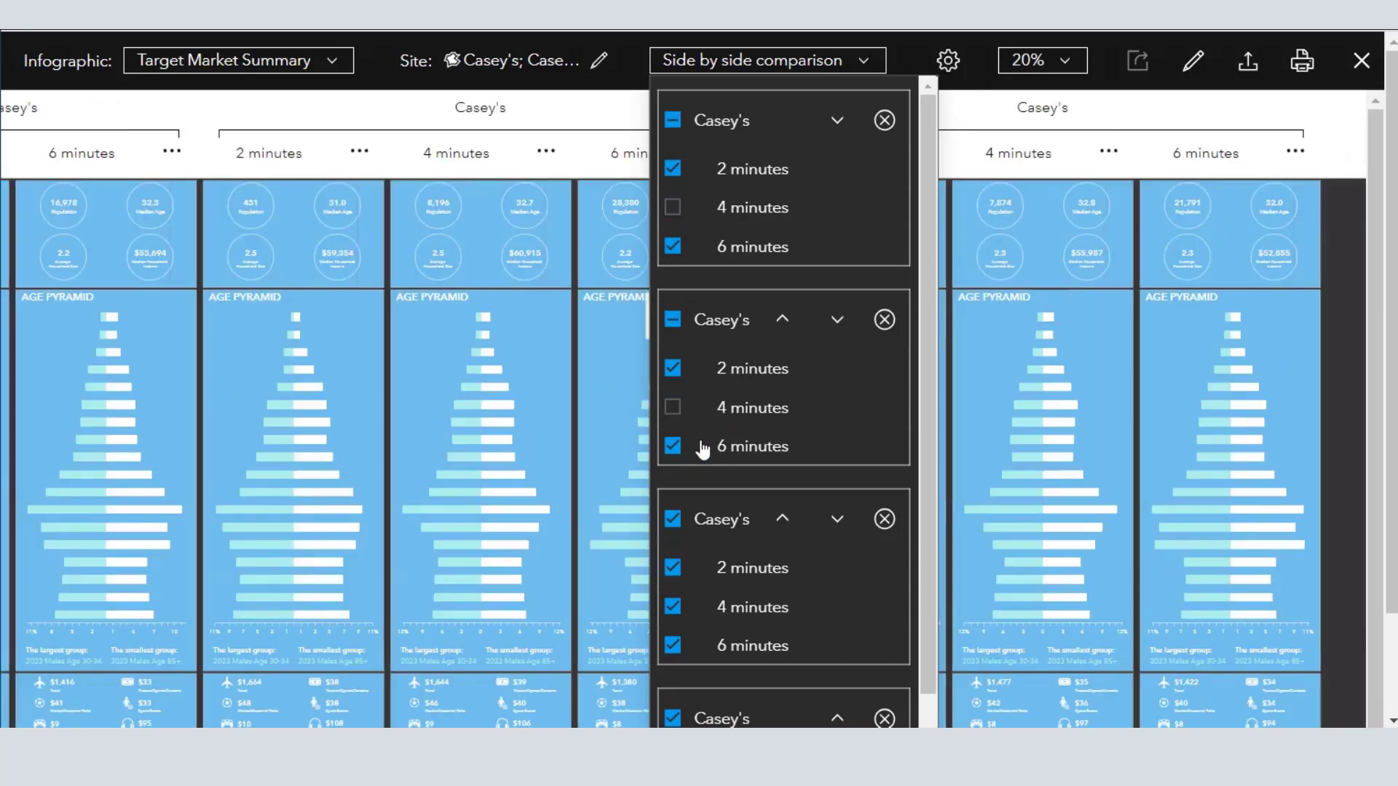
scroll(662, 306, down, 2)
click(673, 132)
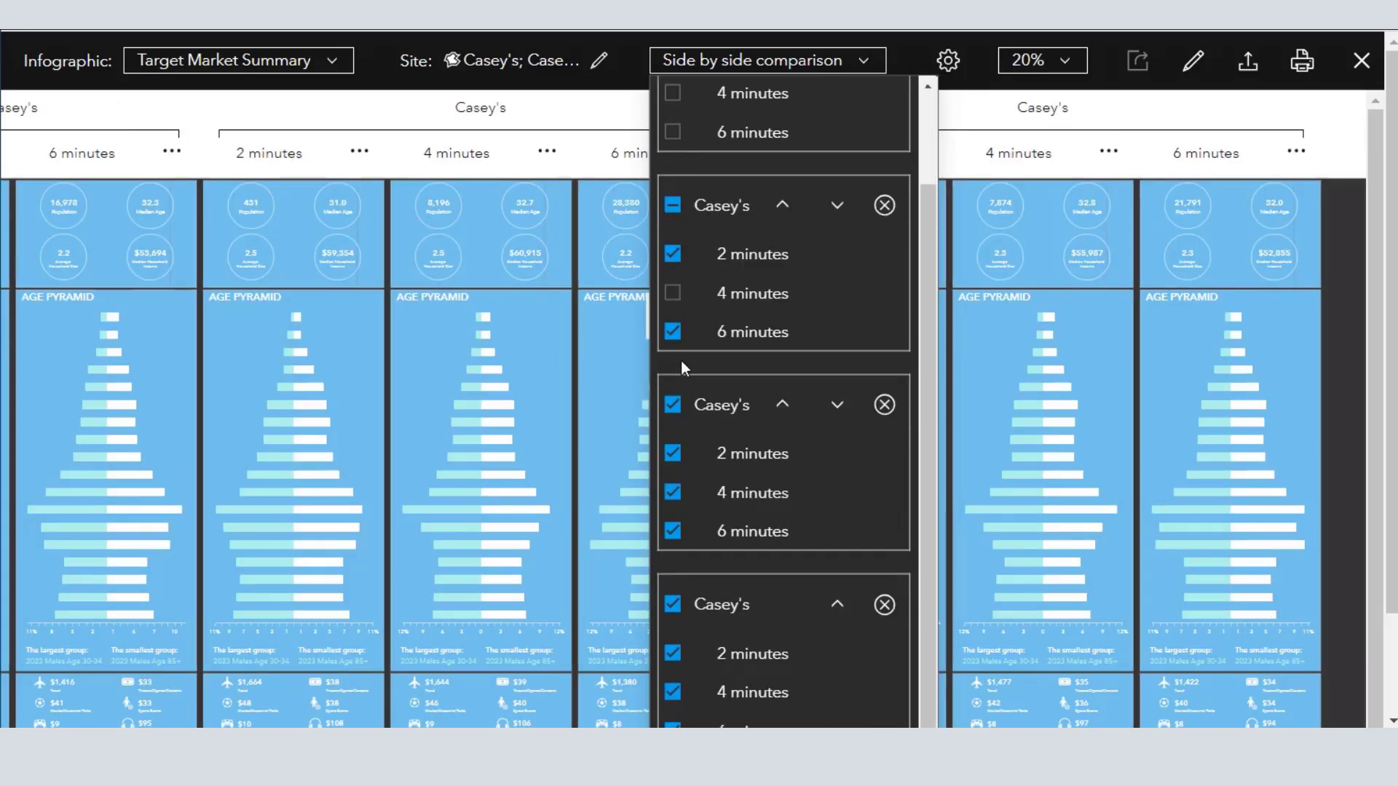
click(672, 333)
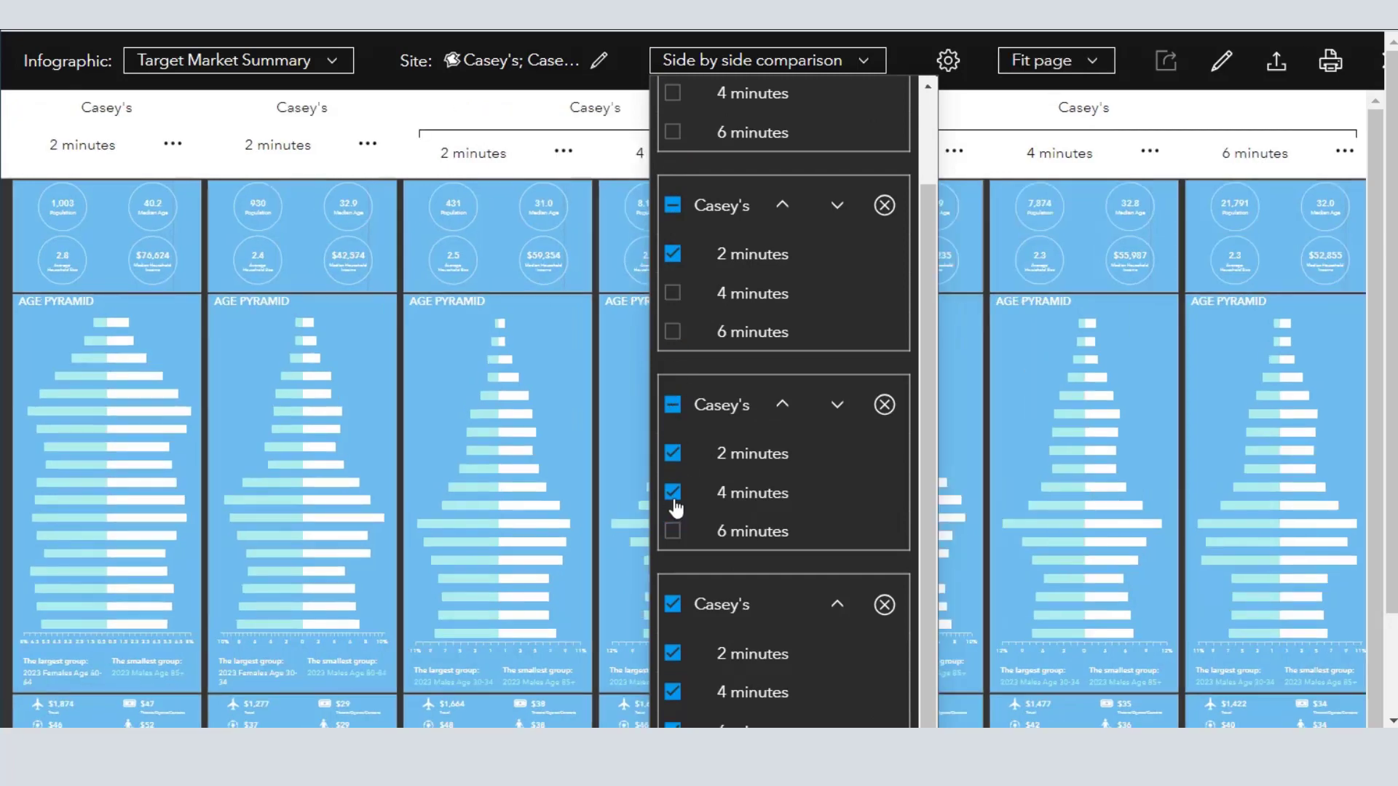
scroll(712, 531, down, 3)
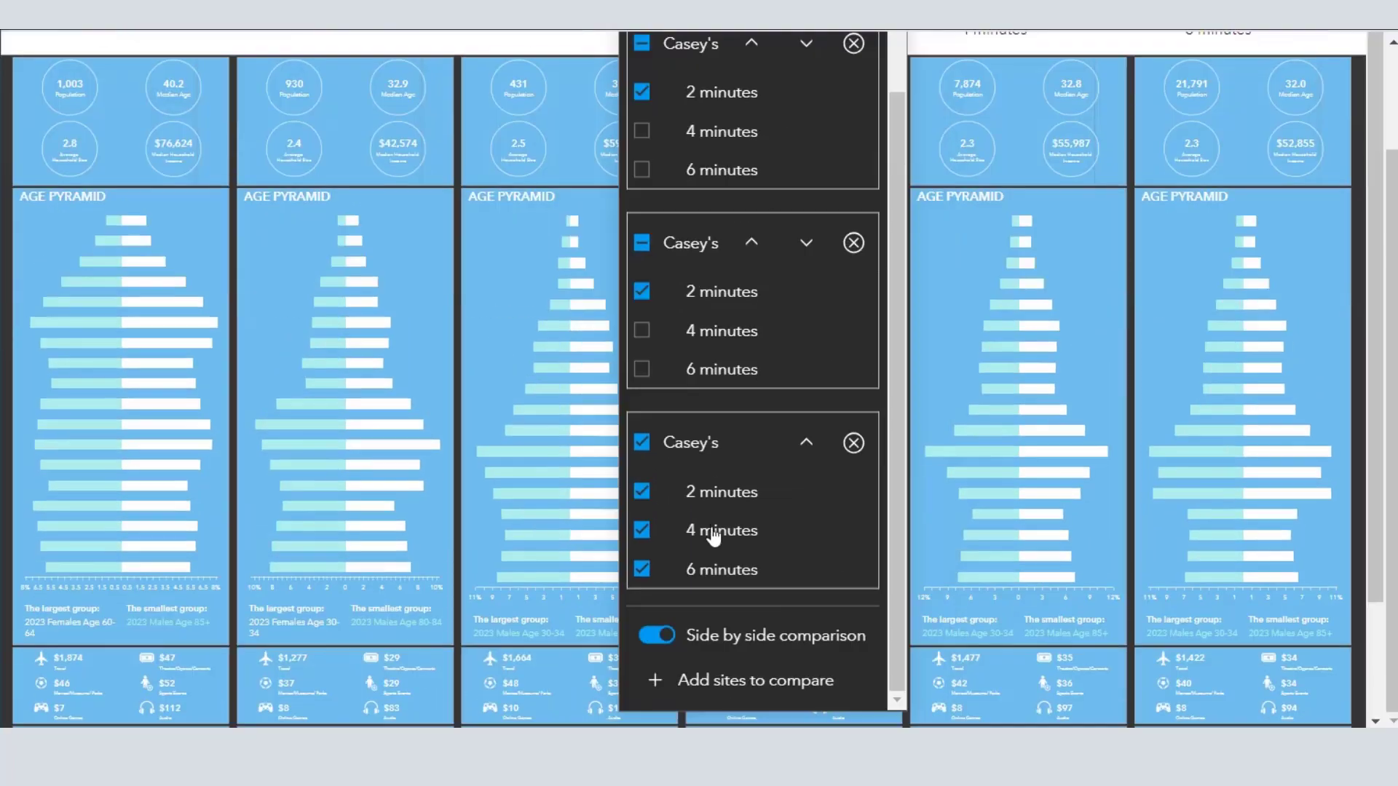
click(642, 530)
click(642, 569)
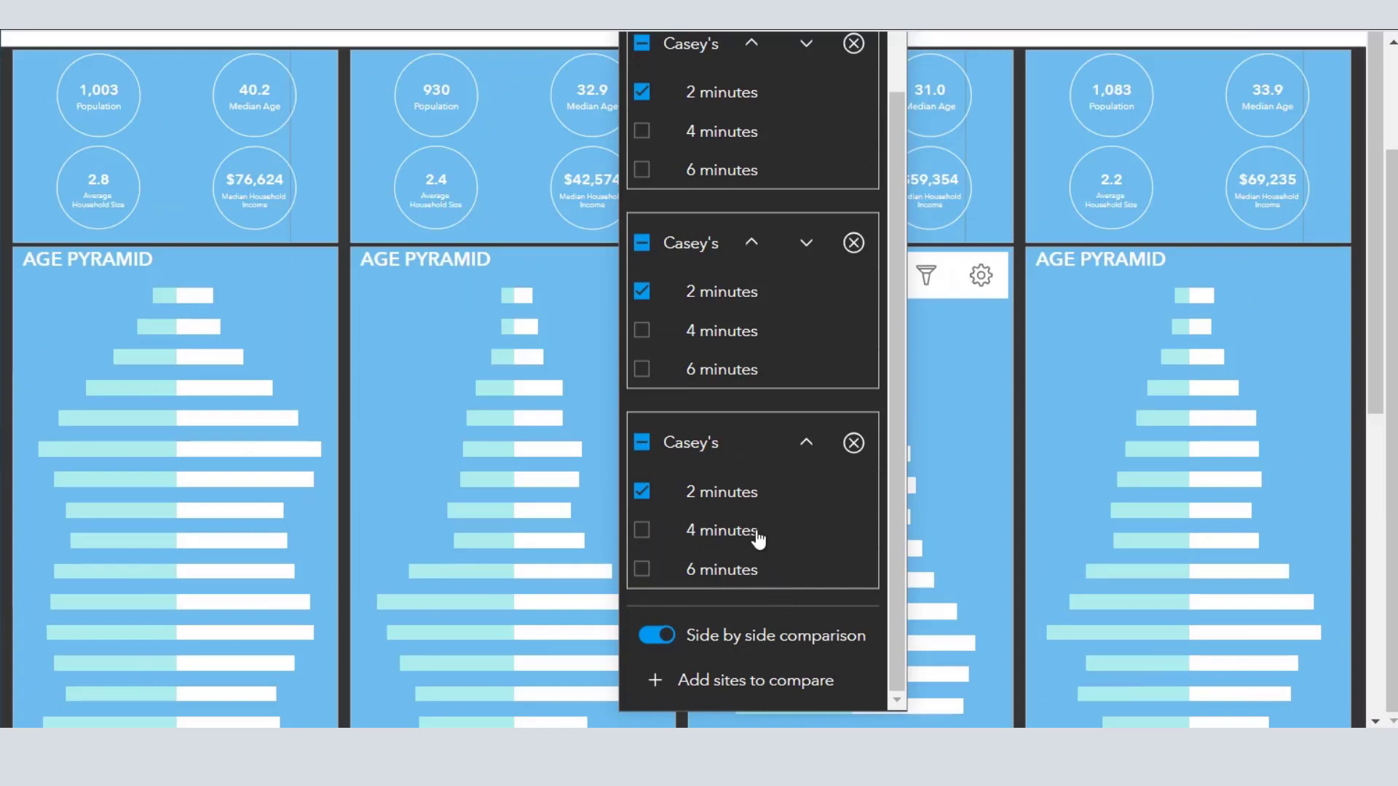
click(901, 60)
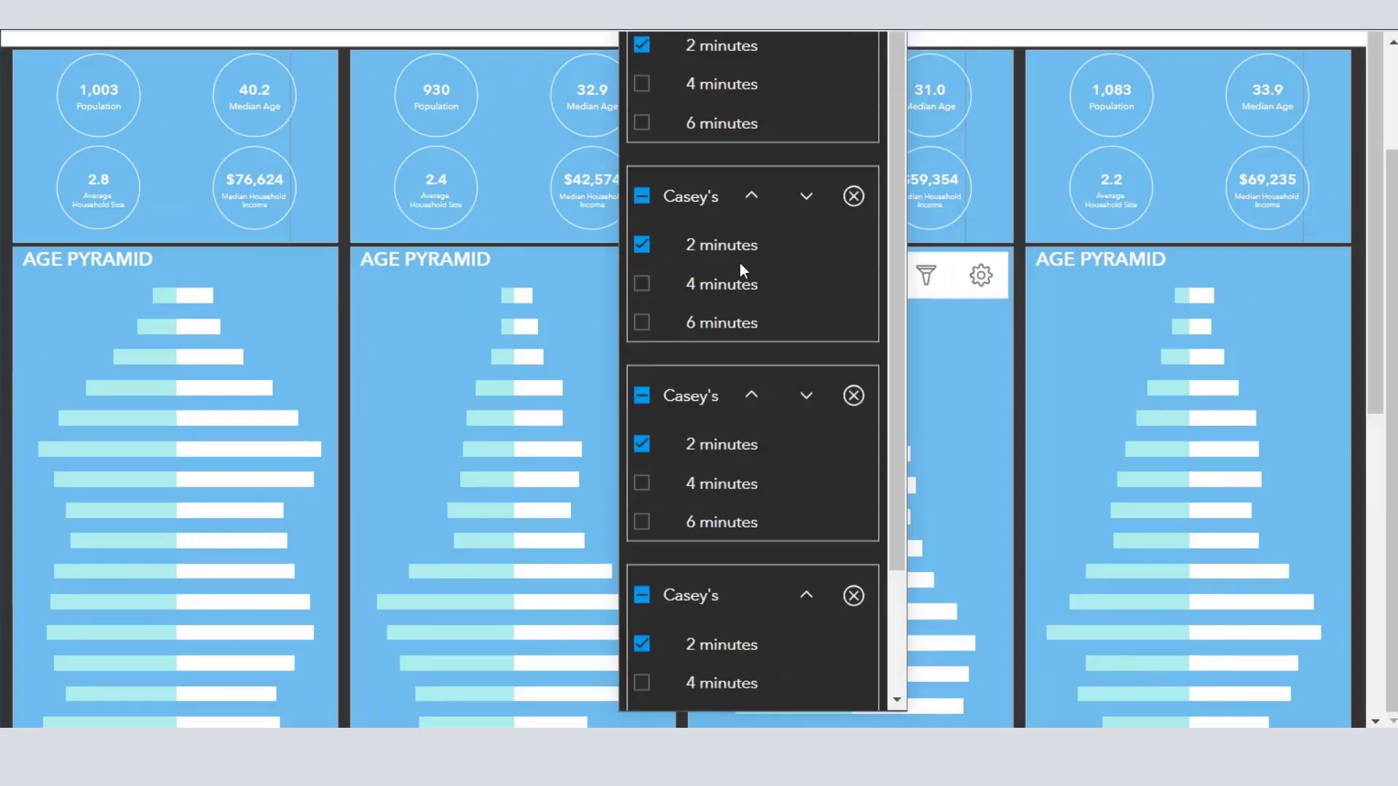
scroll(739, 264, up, 2)
drag(1375, 161, 1375, 114)
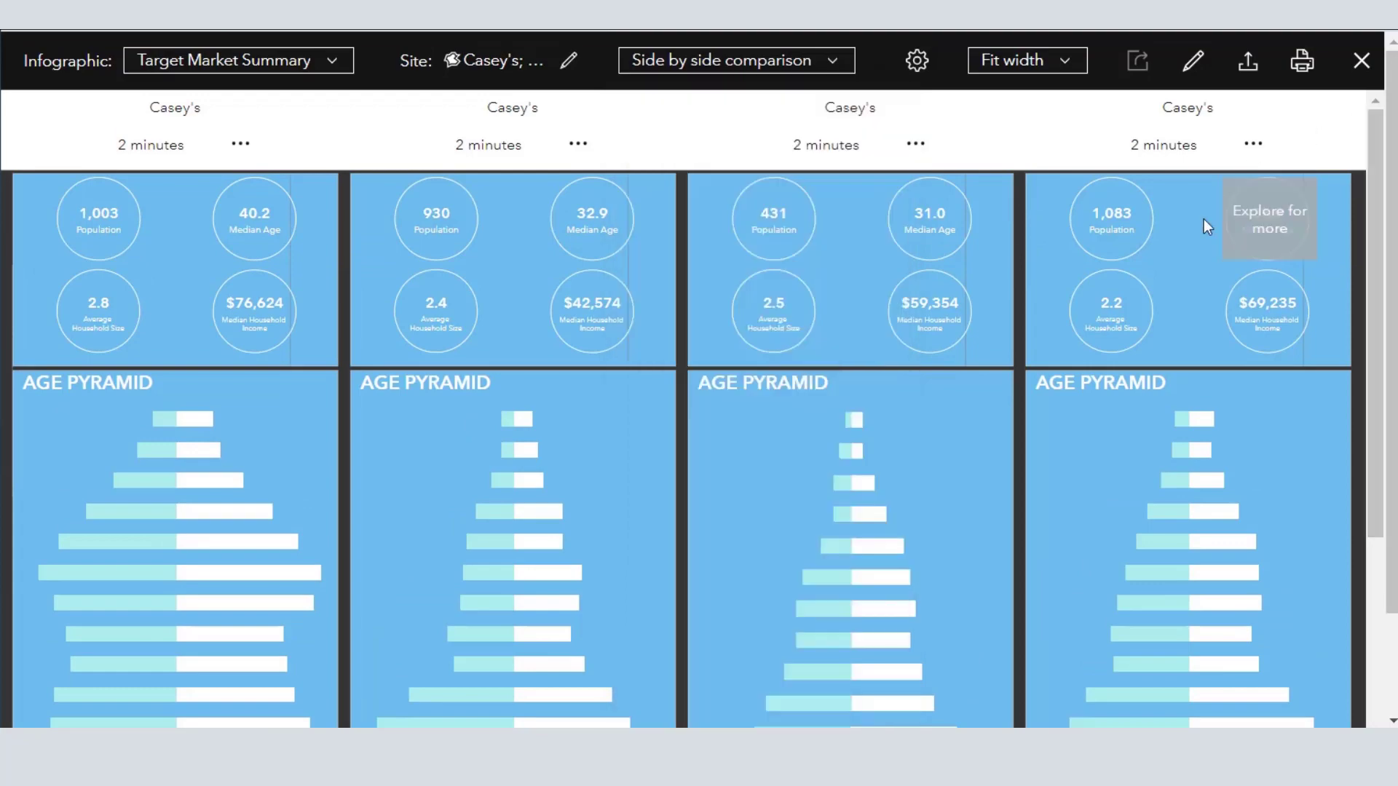
- Compare the age pyramids, spending figures and Tapestry segments of the four 2-minute areas
mouse_move(872, 523)
scroll(985, 543, down, 4)
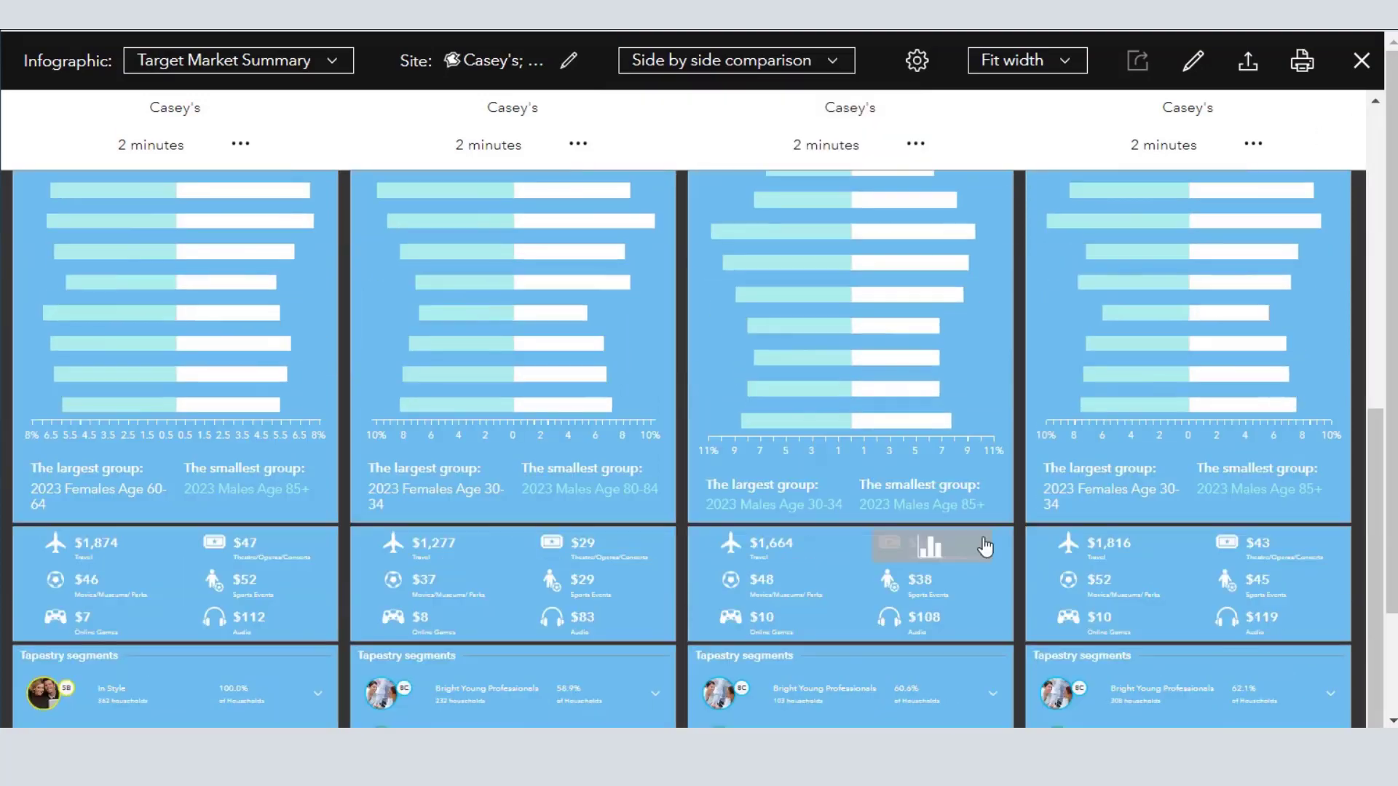
scroll(986, 543, up, 8)
scroll(983, 535, down, 6)
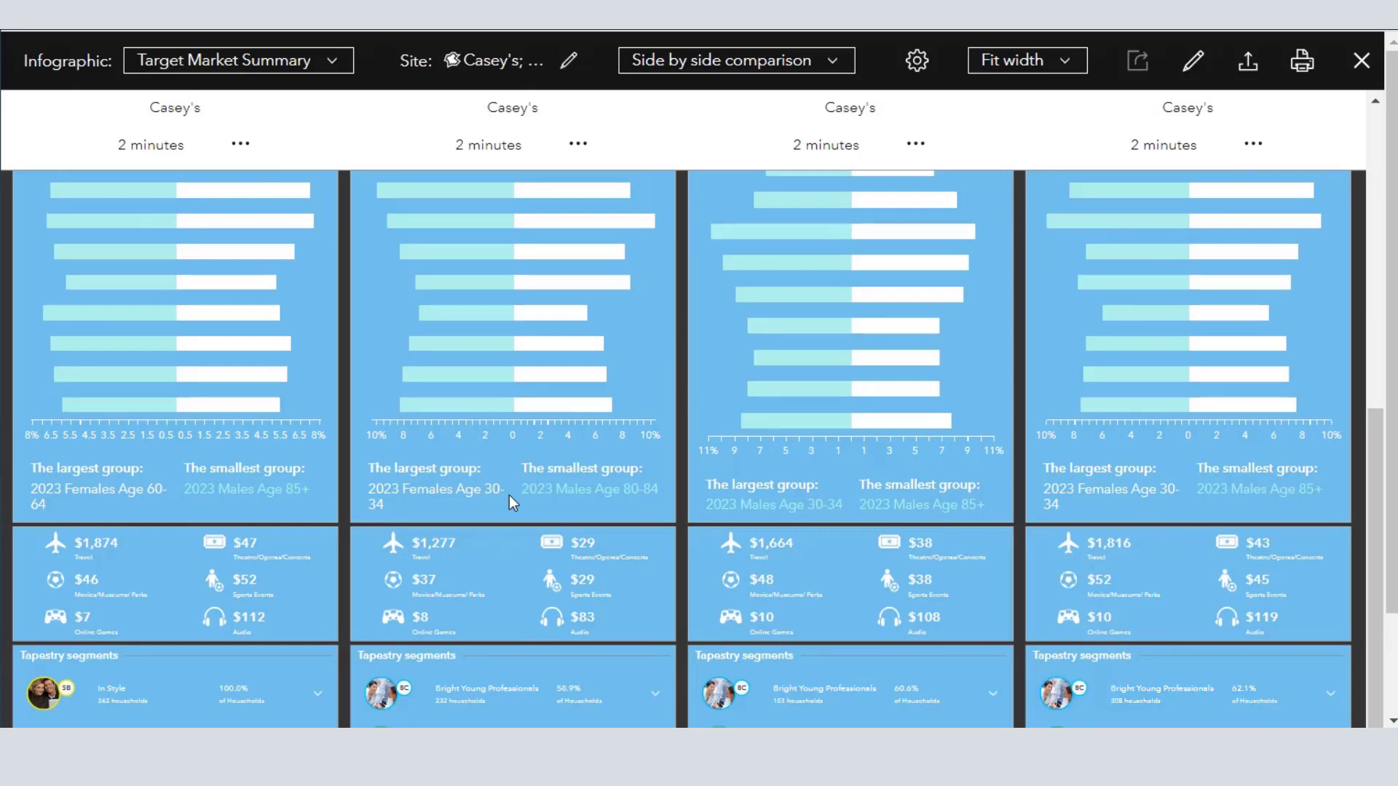
scroll(177, 481, down, 3)
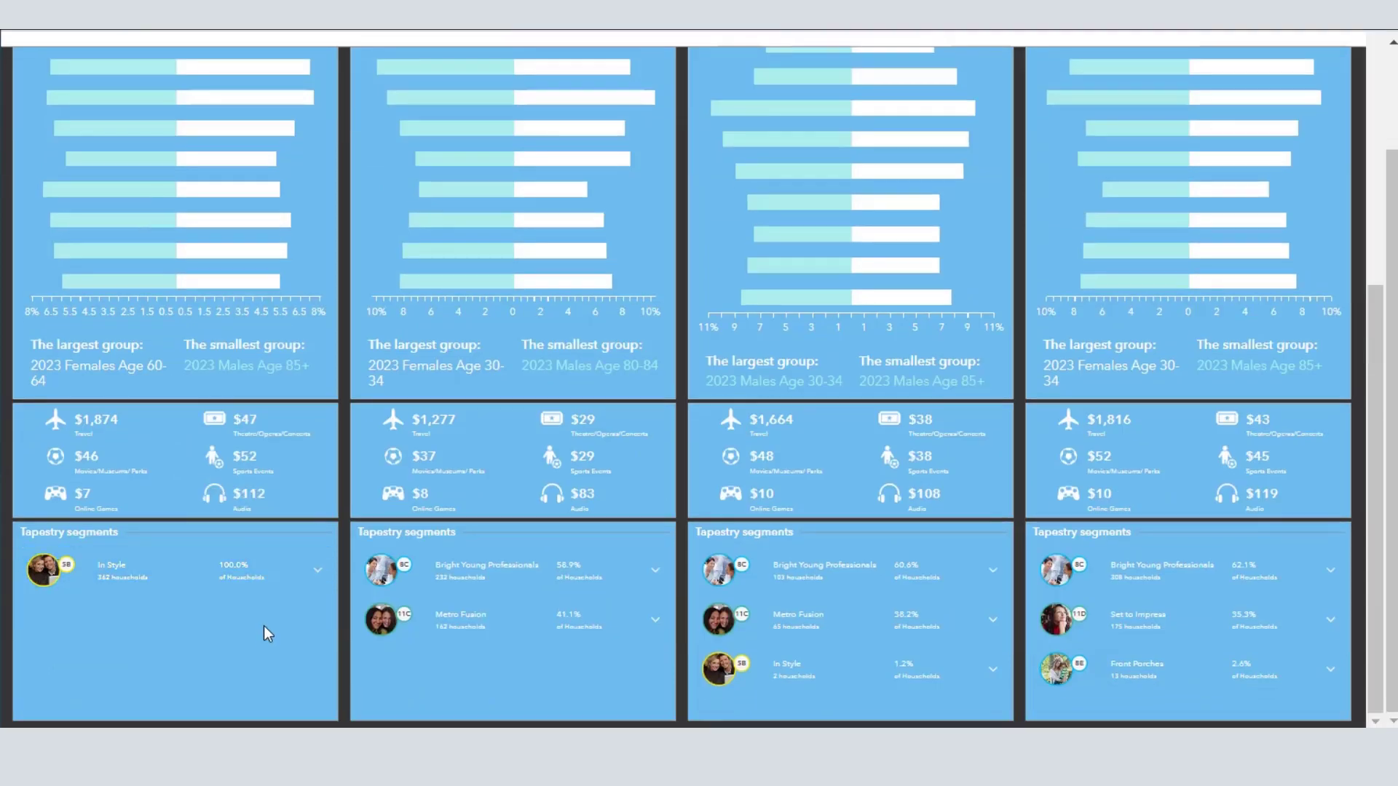
scroll(265, 633, up, 12)
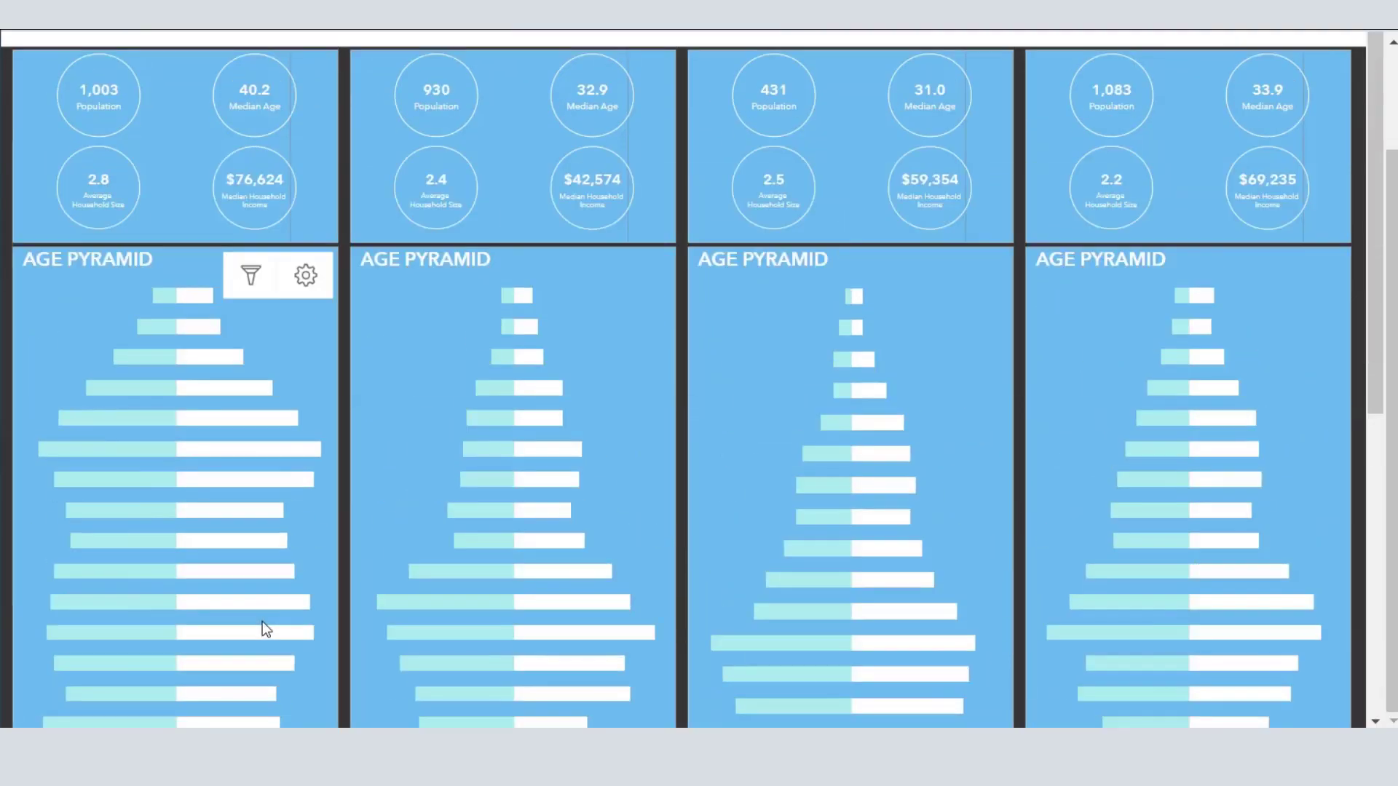
scroll(212, 331, up, 3)
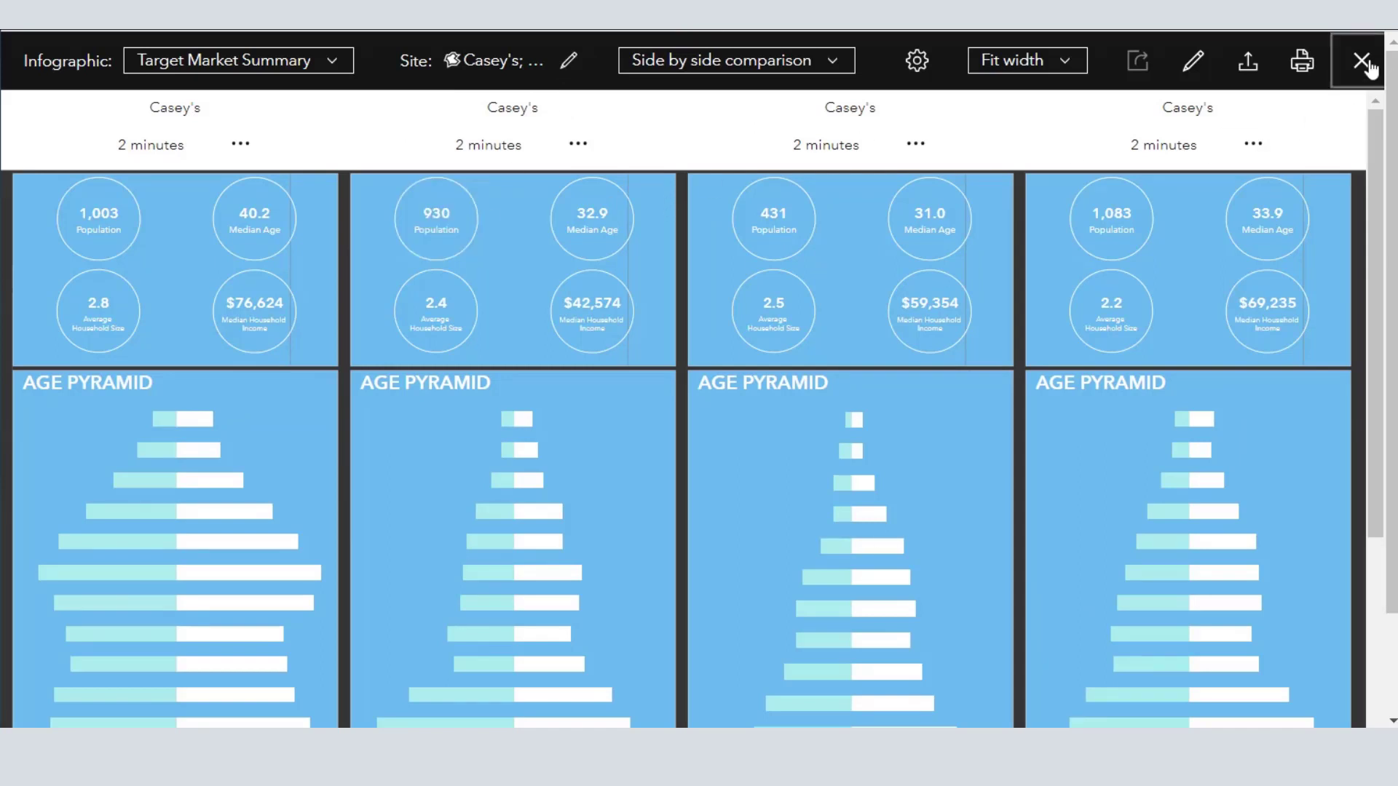
- Check the export formats available for the infographic and cancel the export
click(1250, 67)
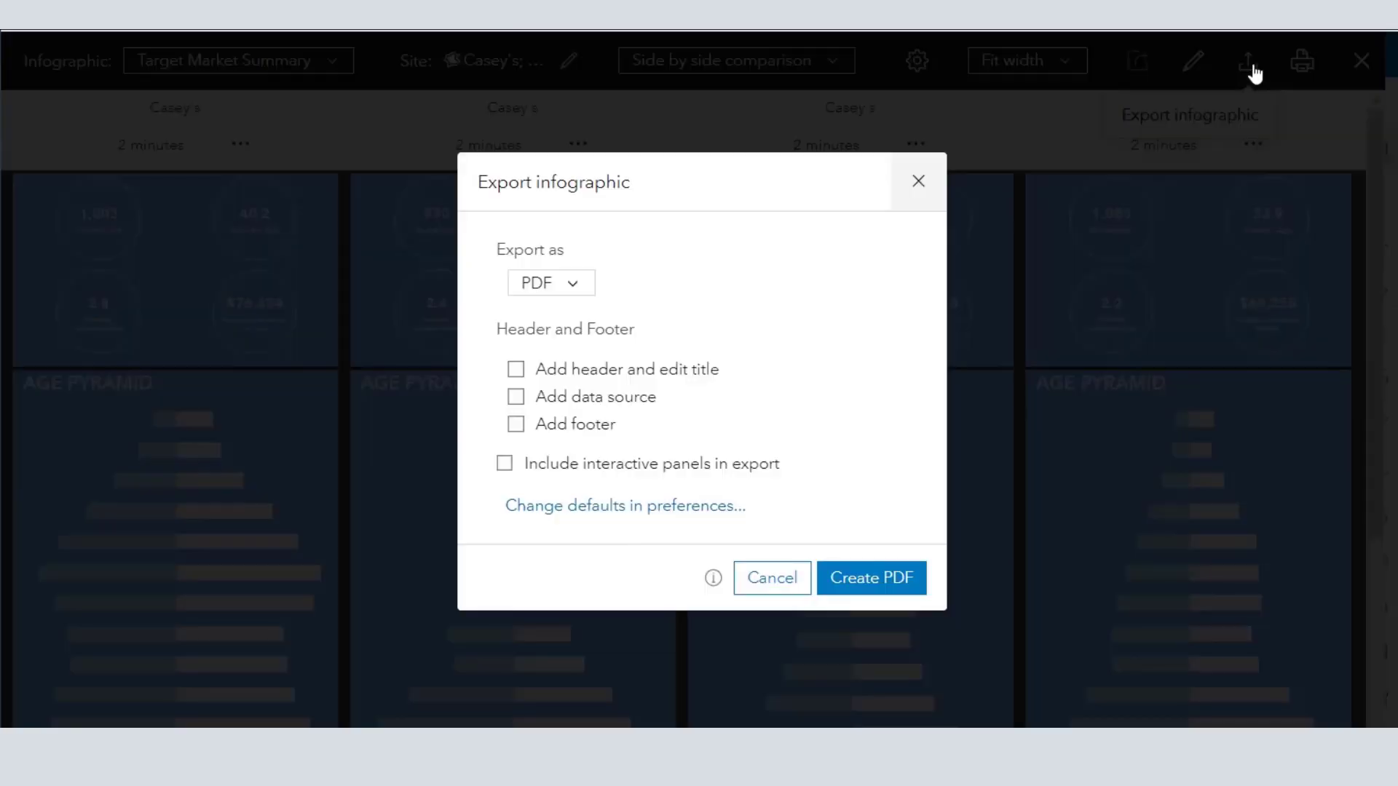
click(568, 283)
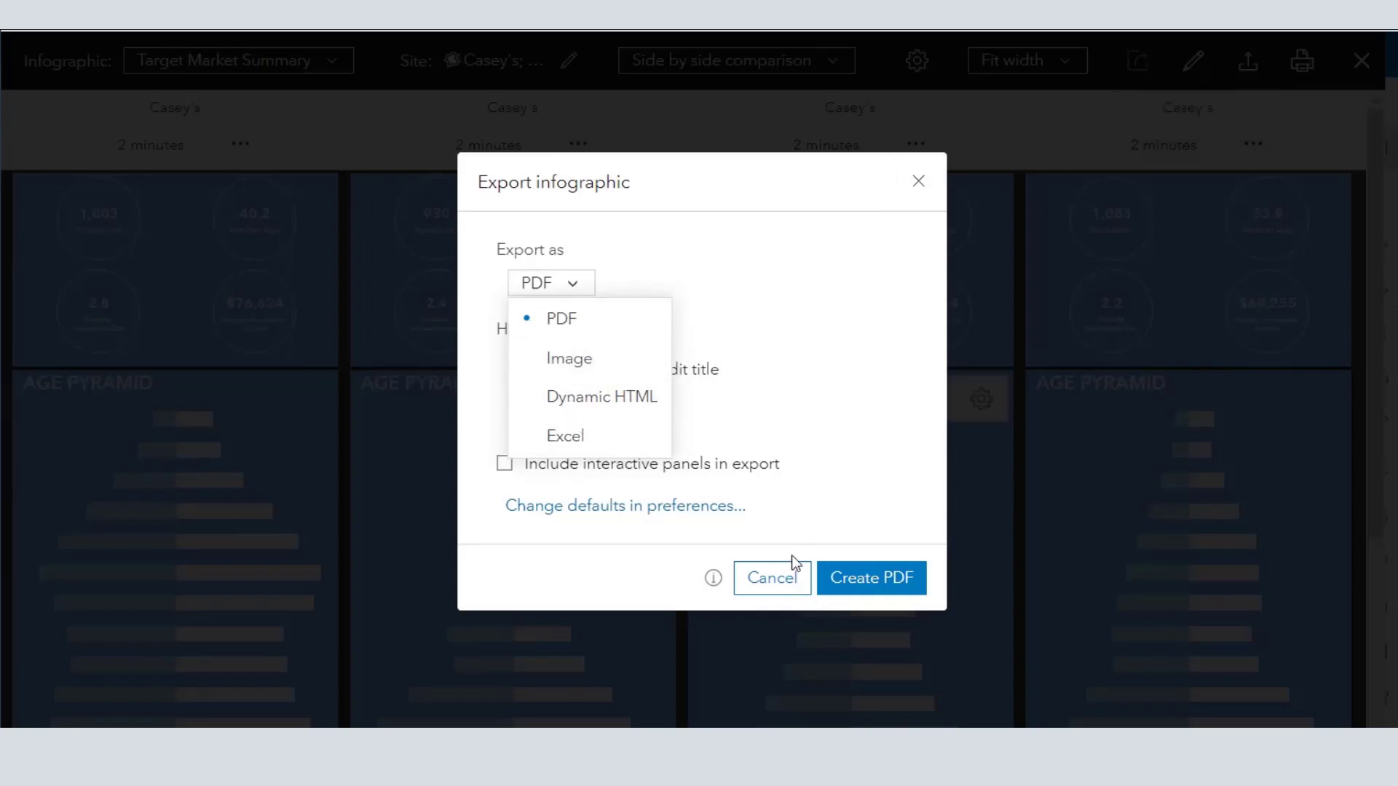
click(786, 576)
click(786, 576)
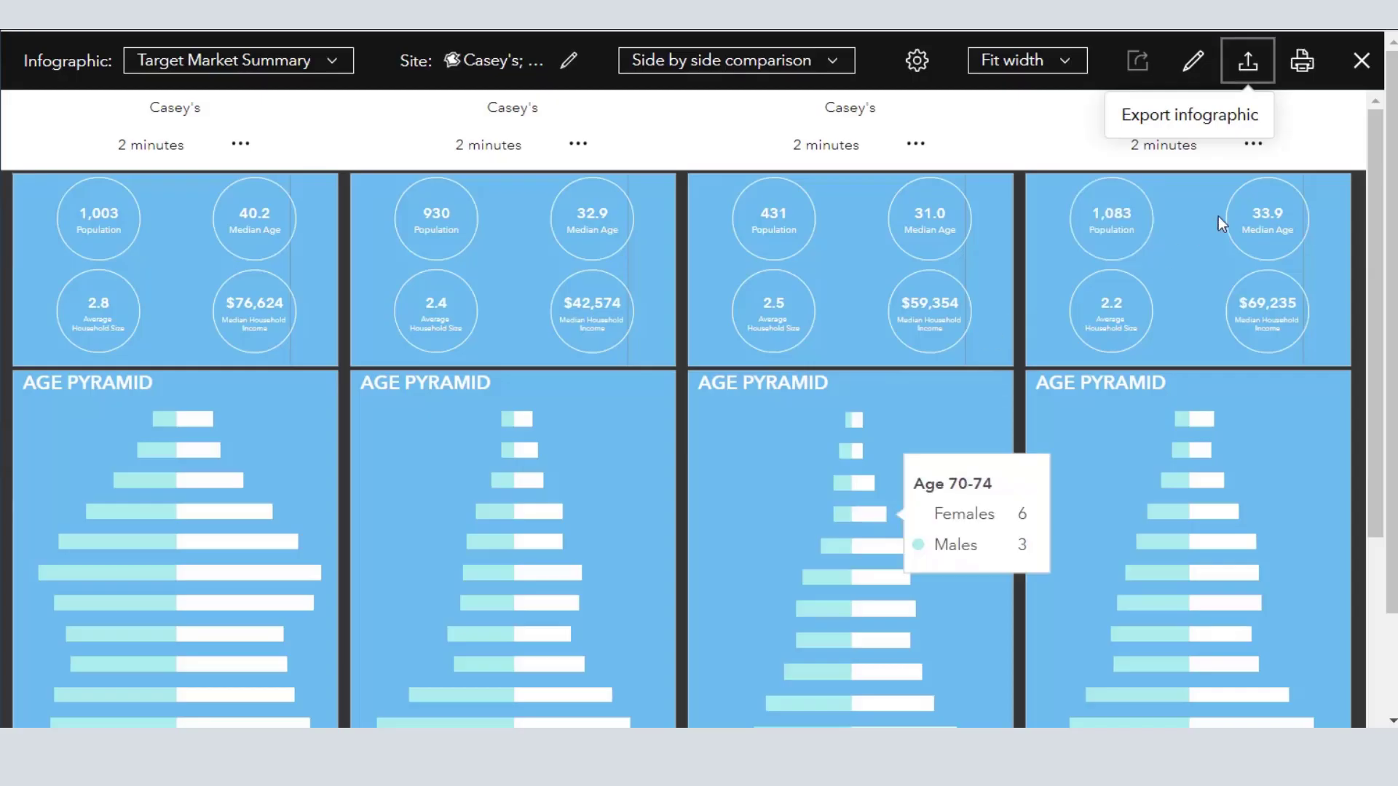
- Close the infographic and clear the drive-time areas from the map
click(1361, 61)
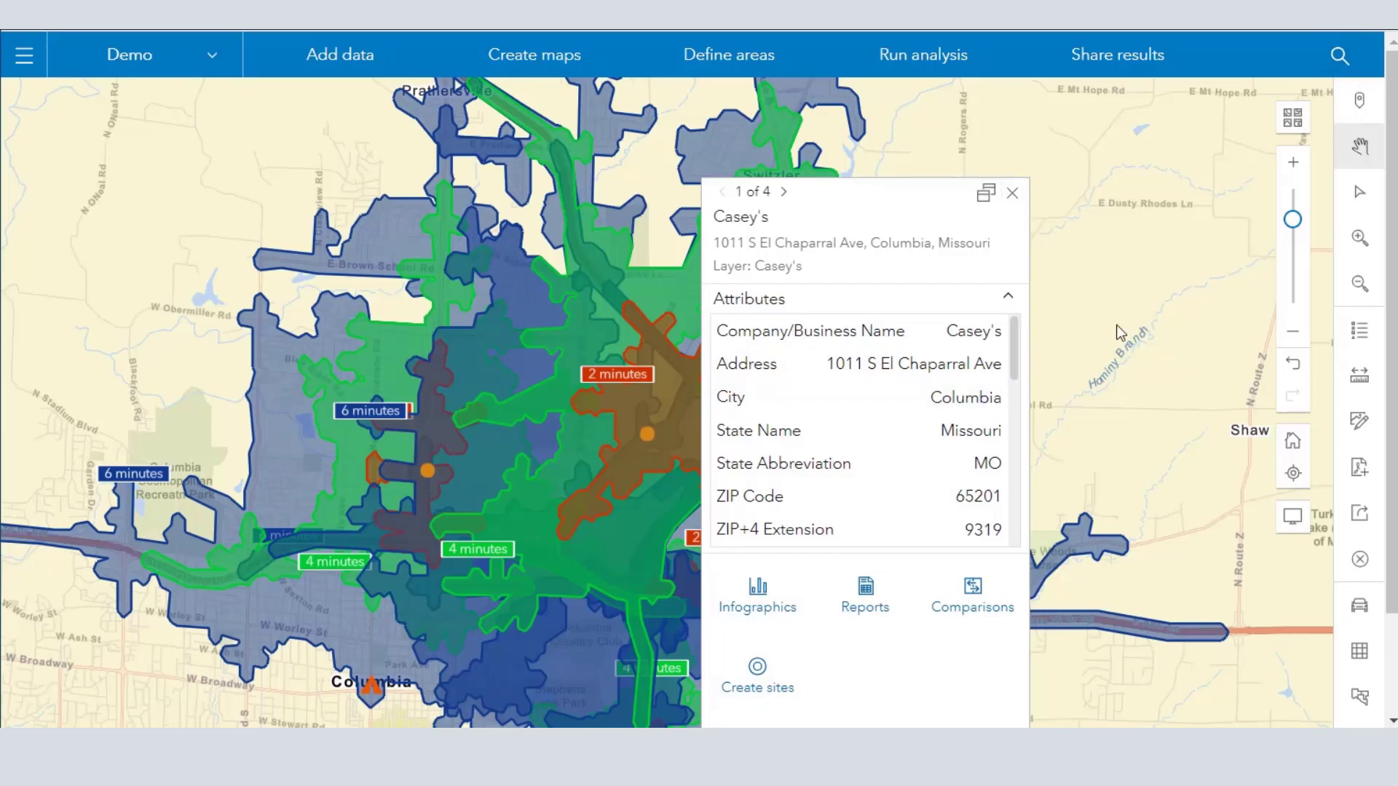
drag(1119, 331, 1178, 251)
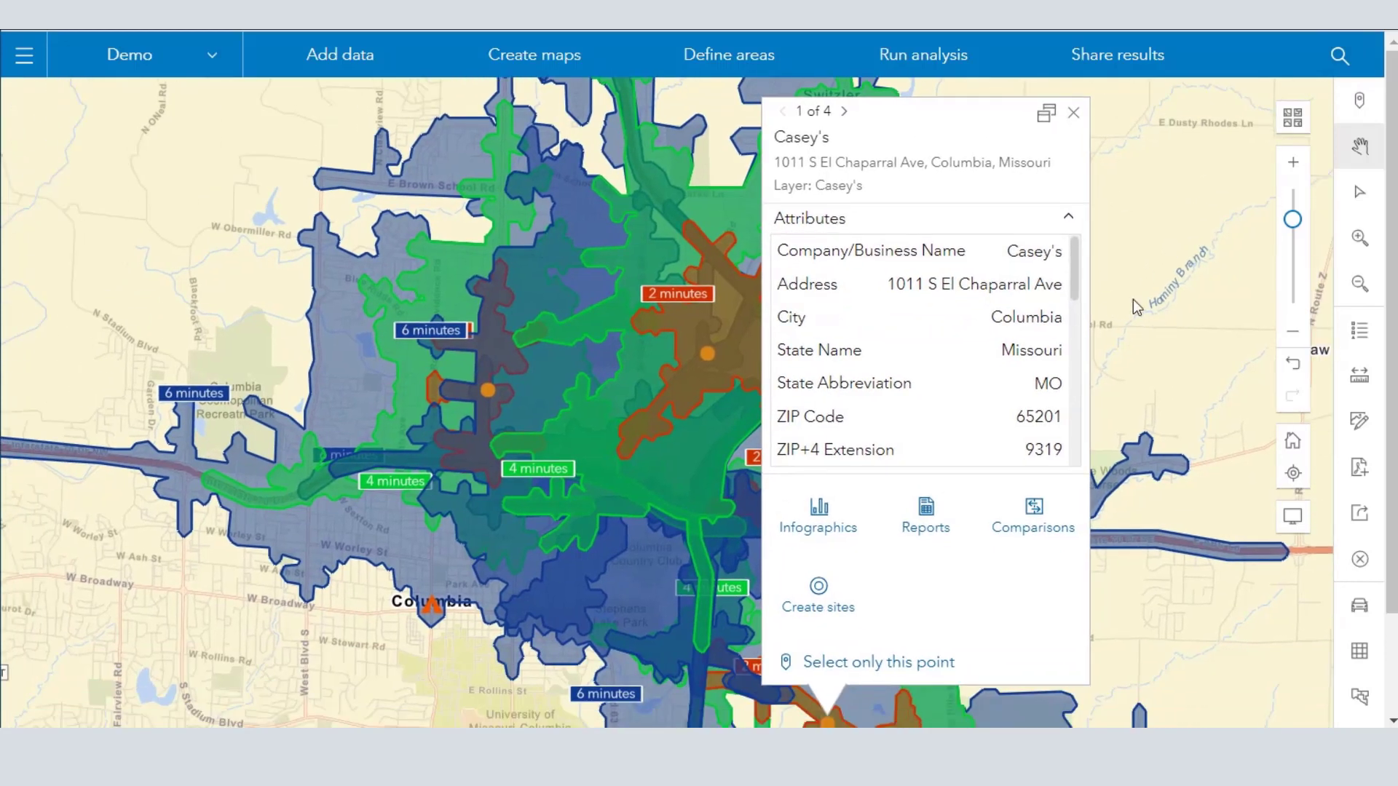
drag(1120, 313, 1063, 359)
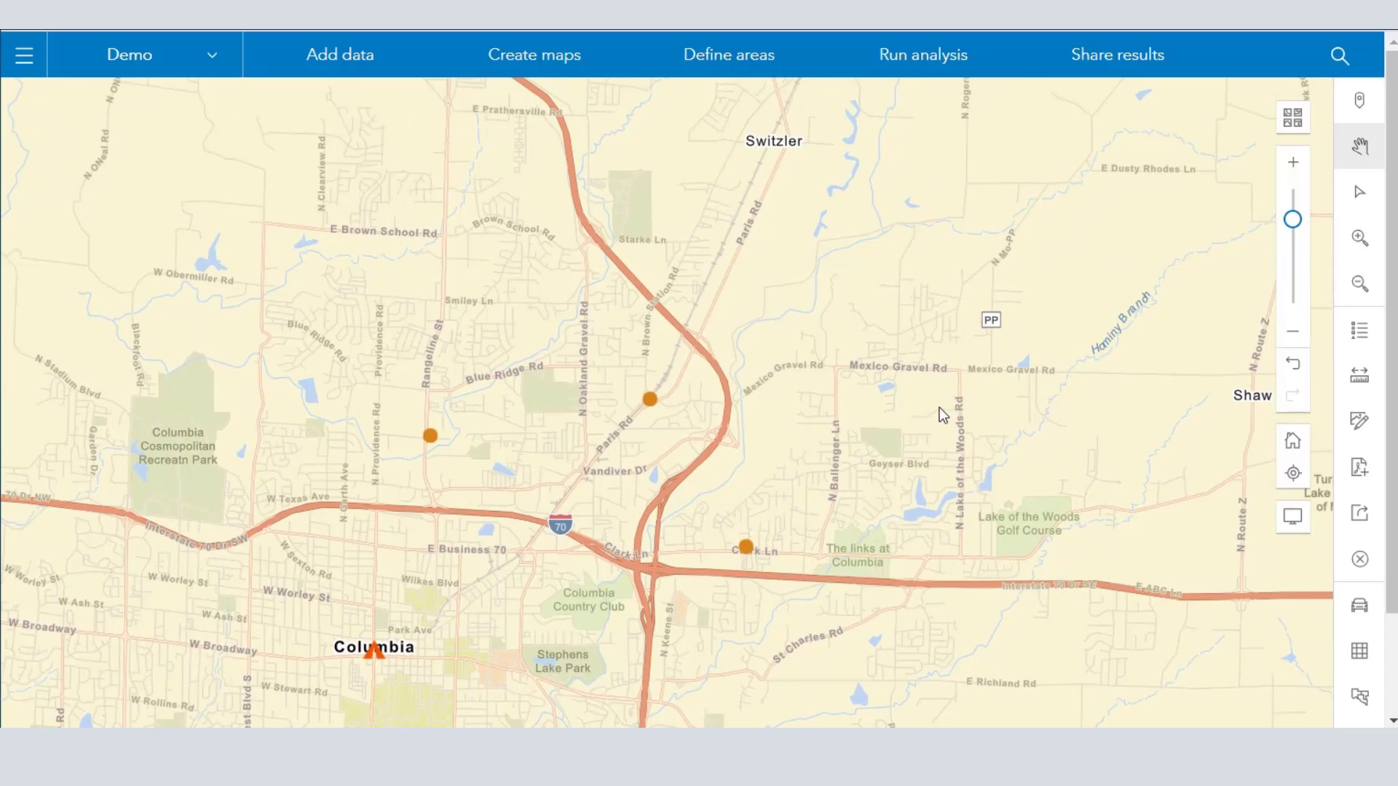
- Create 2, 4 and 6 minute drive-time buffers around the single Casey's point on Paris Rd and inspect their extent
click(650, 399)
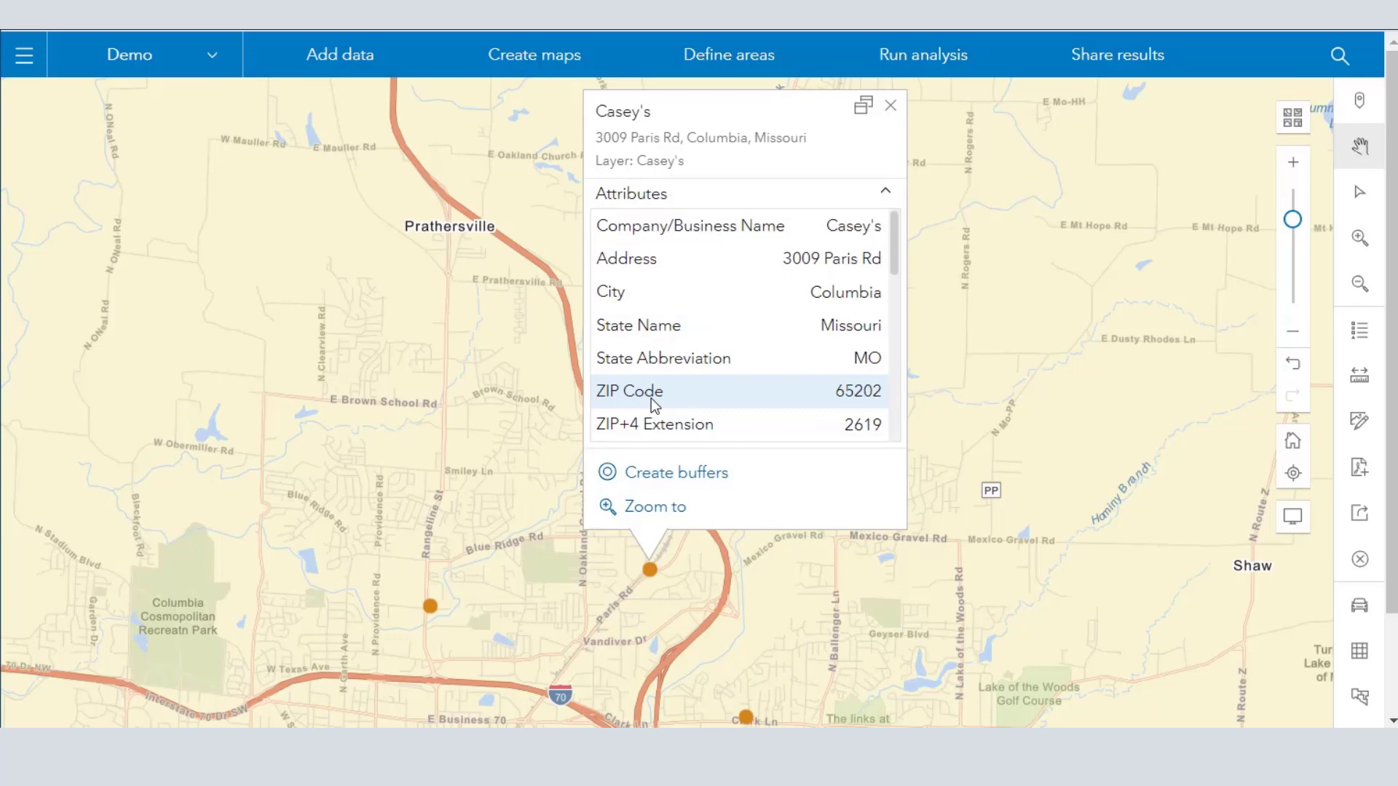
click(677, 473)
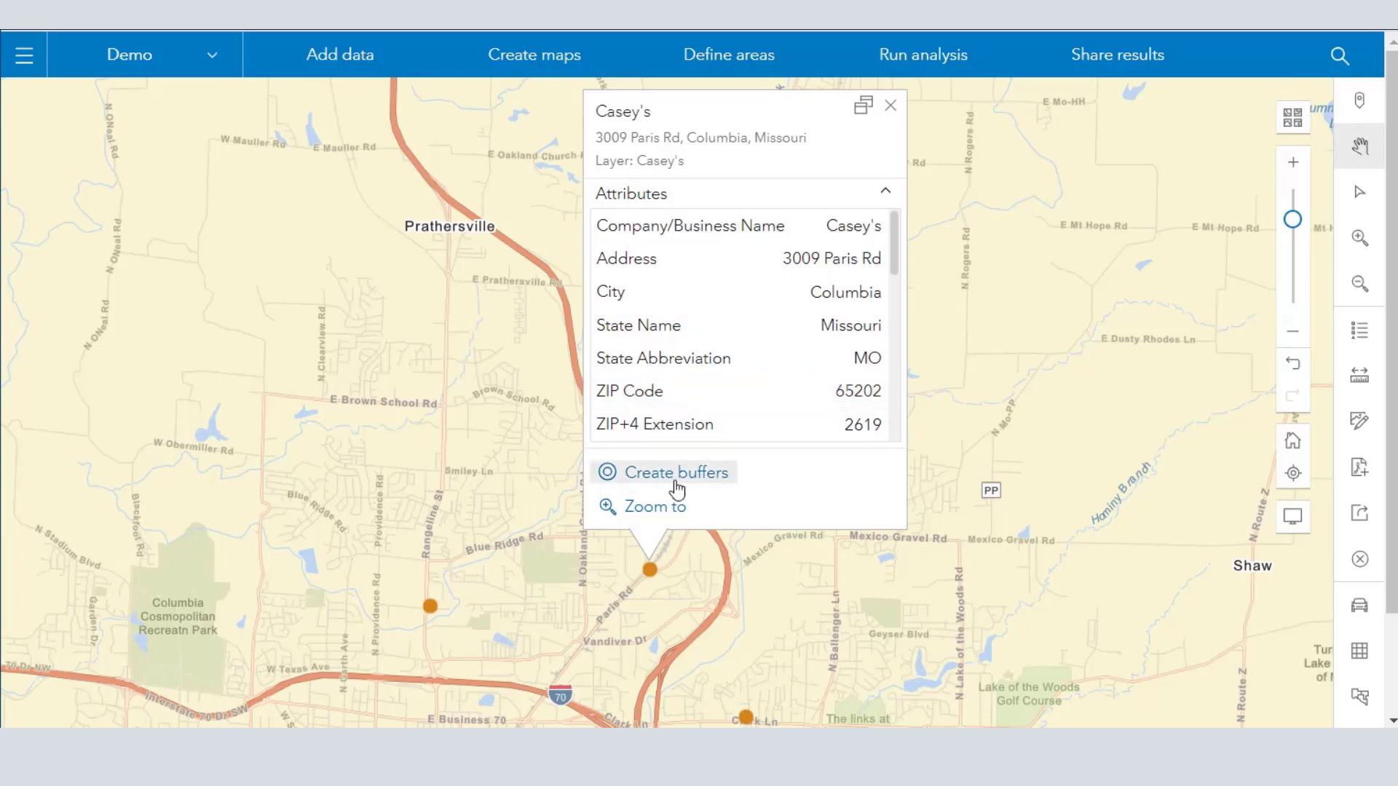
click(892, 516)
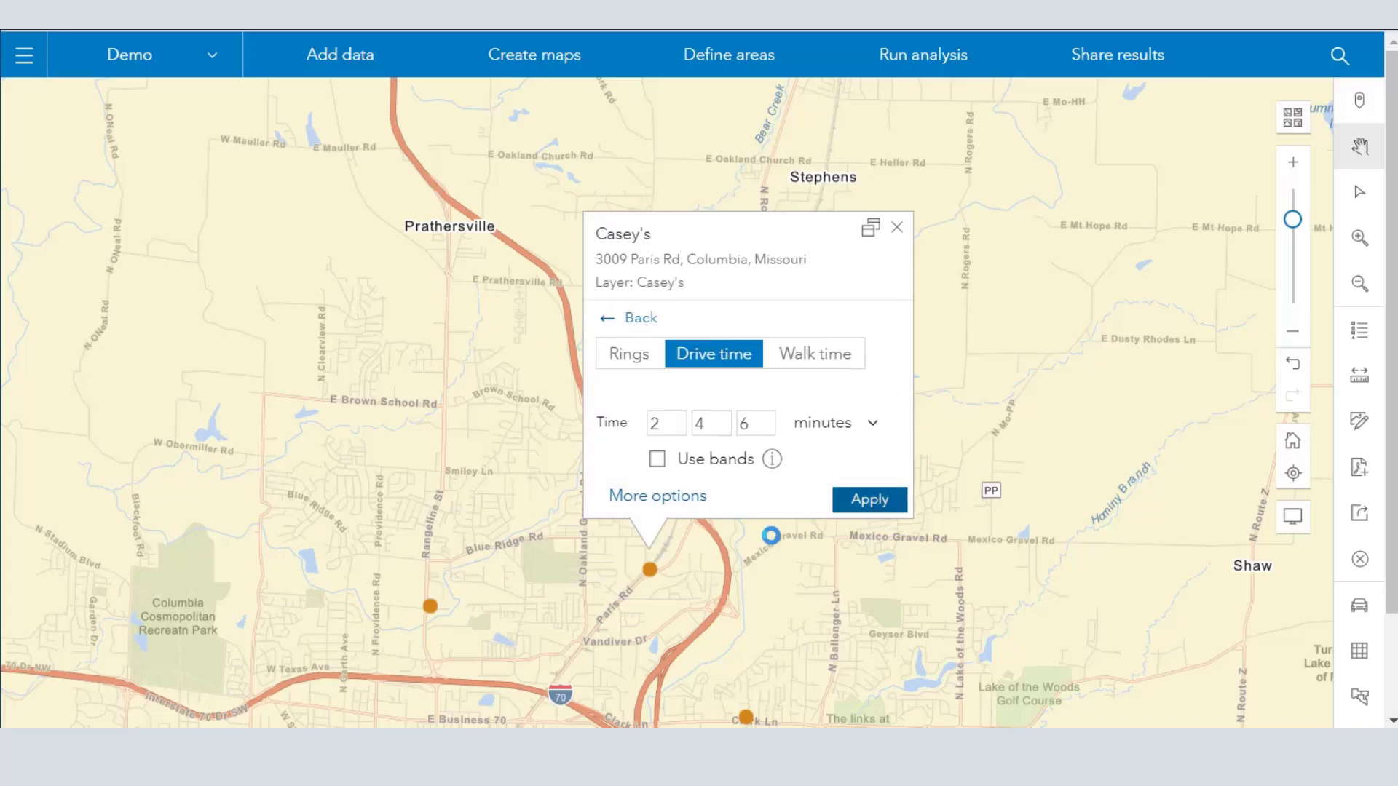
drag(989, 369, 1075, 158)
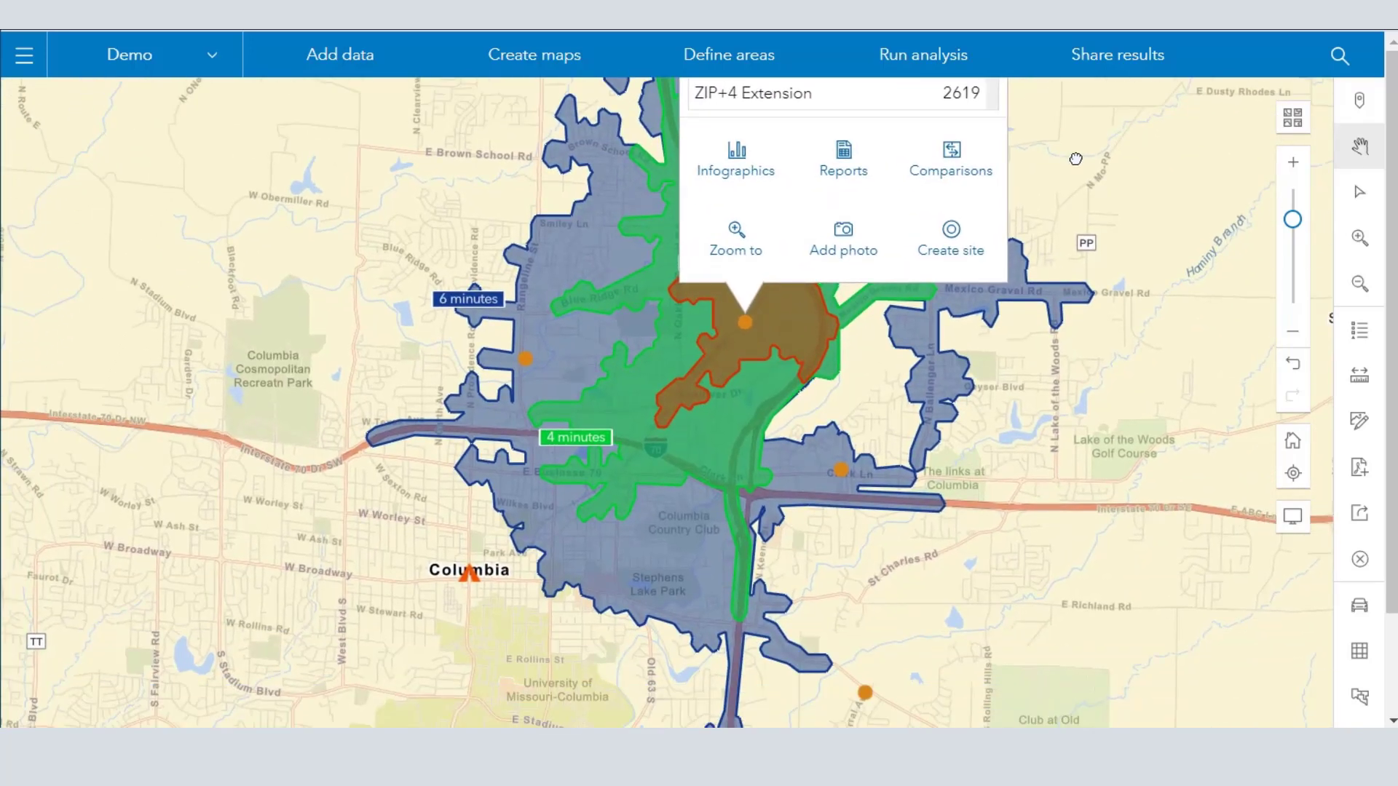
drag(973, 583, 746, 392)
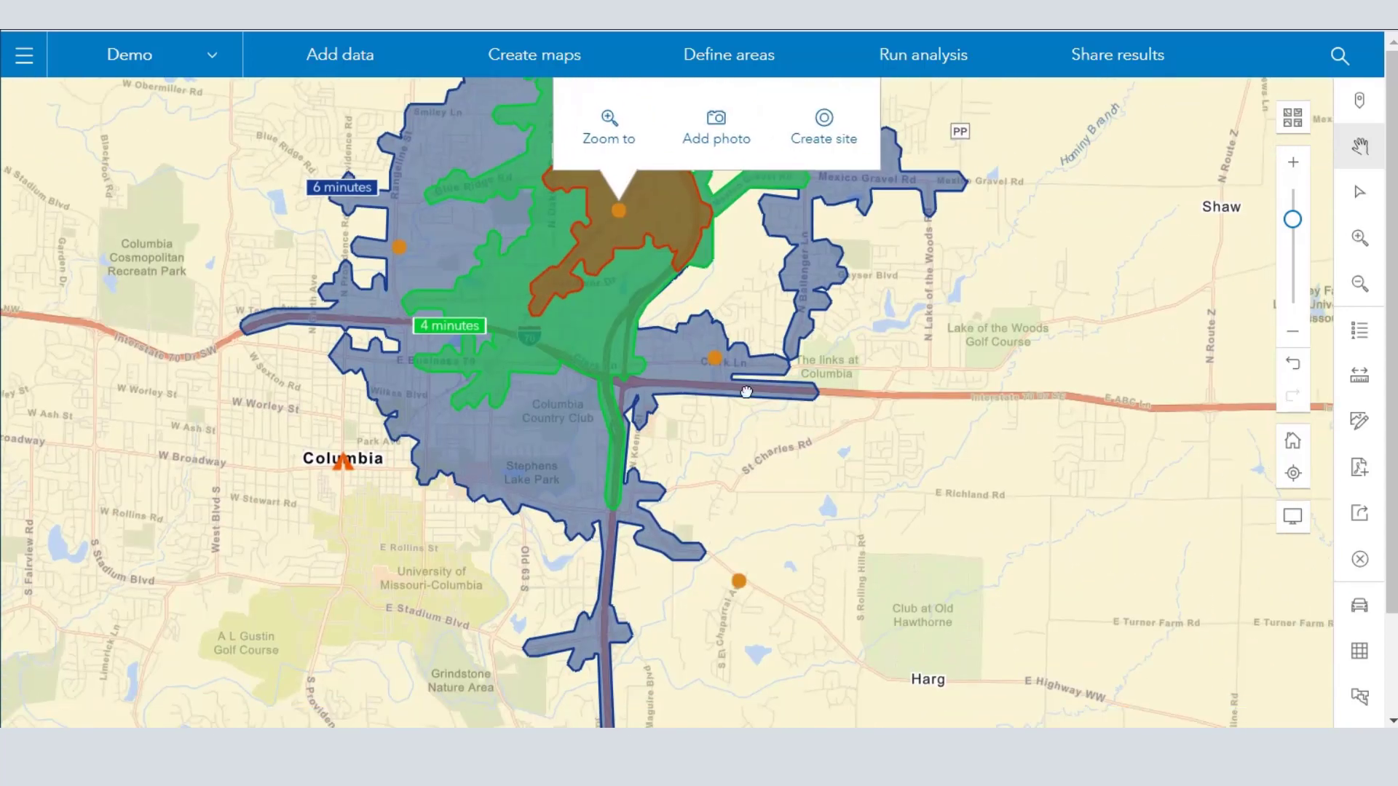
- Create 2, 4 and 6 minute drive-time buffers around the Casey's points on Clark Ln and S El Chaparral Ave
click(713, 360)
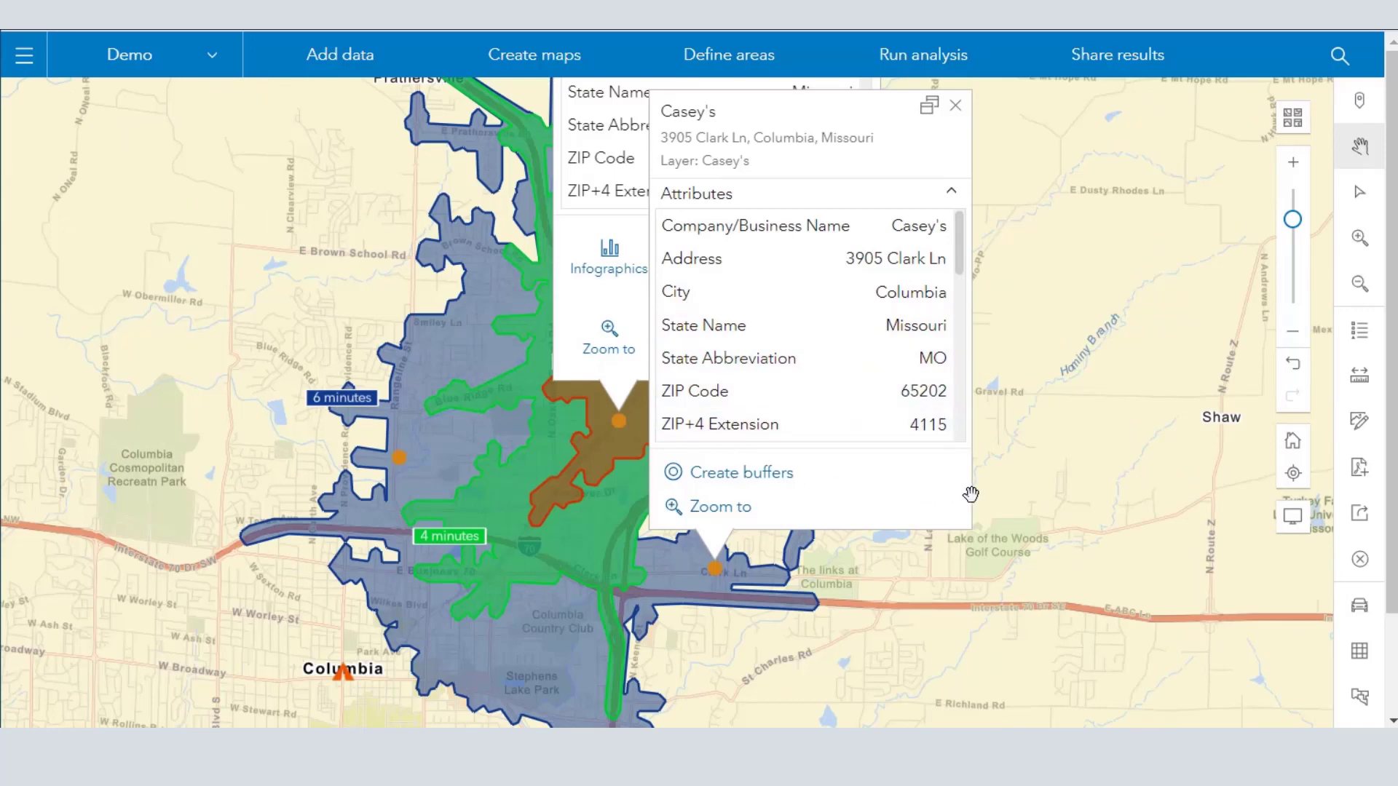
click(788, 479)
click(931, 497)
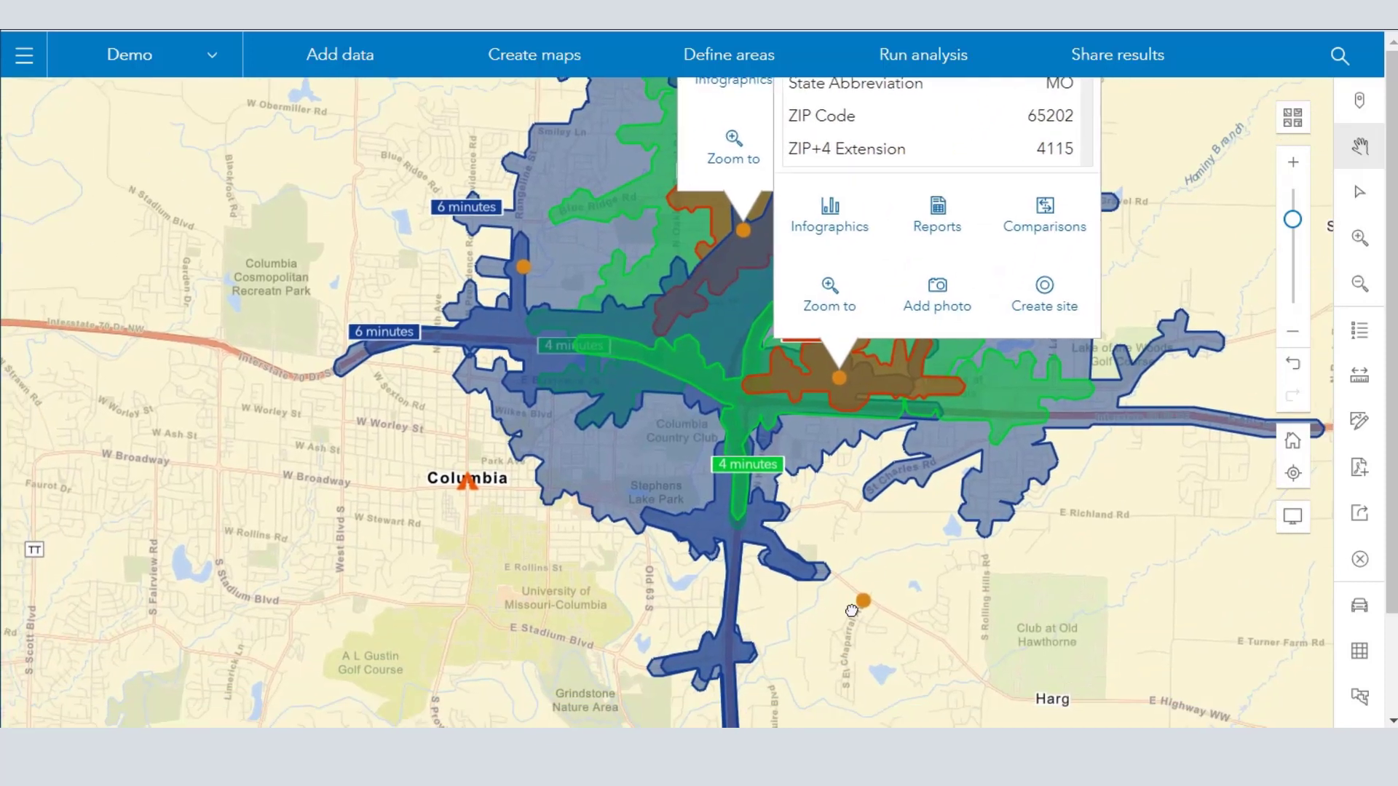
click(868, 607)
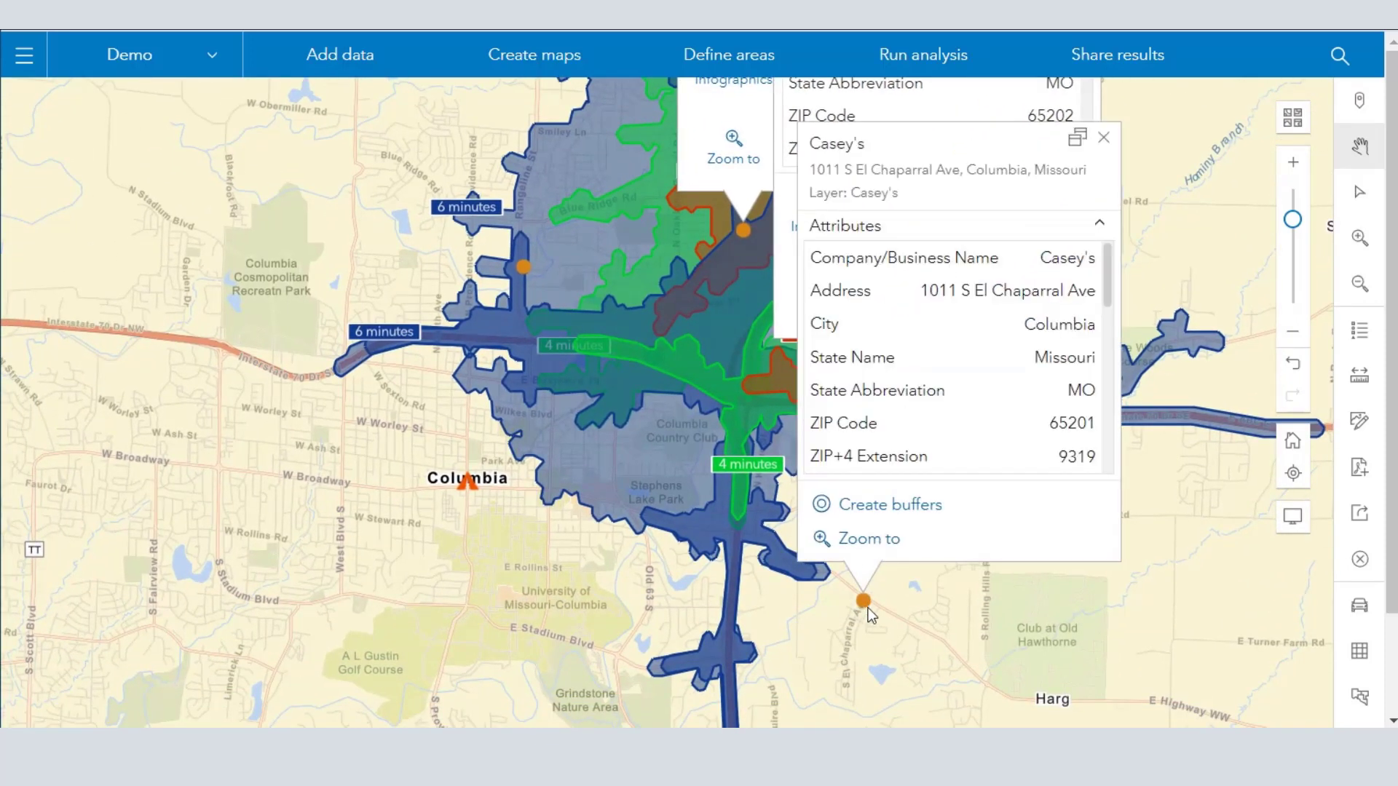
click(907, 501)
click(1083, 532)
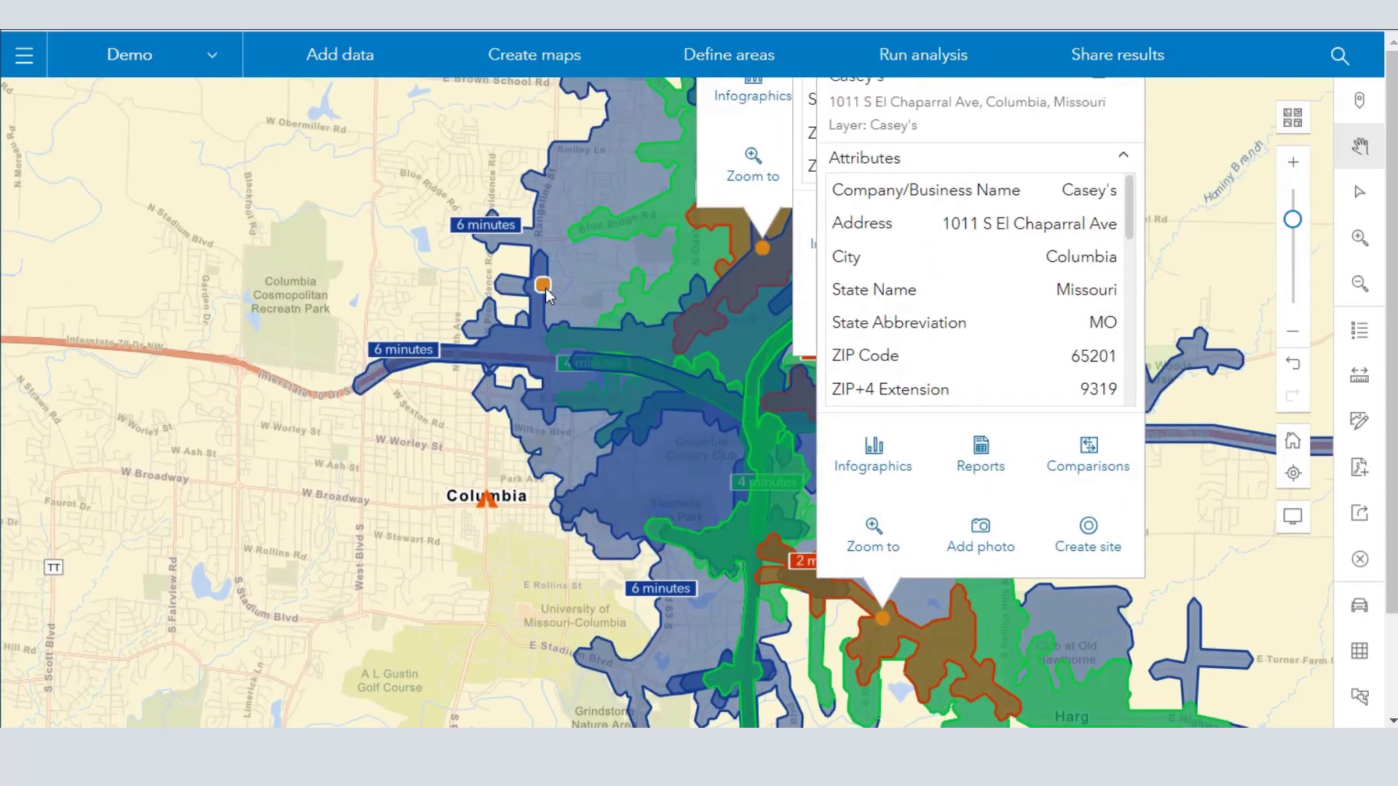
- Create 2, 4 and 6 minute drive-time buffers around the Casey's point on Range Line St and inspect their coverage of Columbia
click(545, 287)
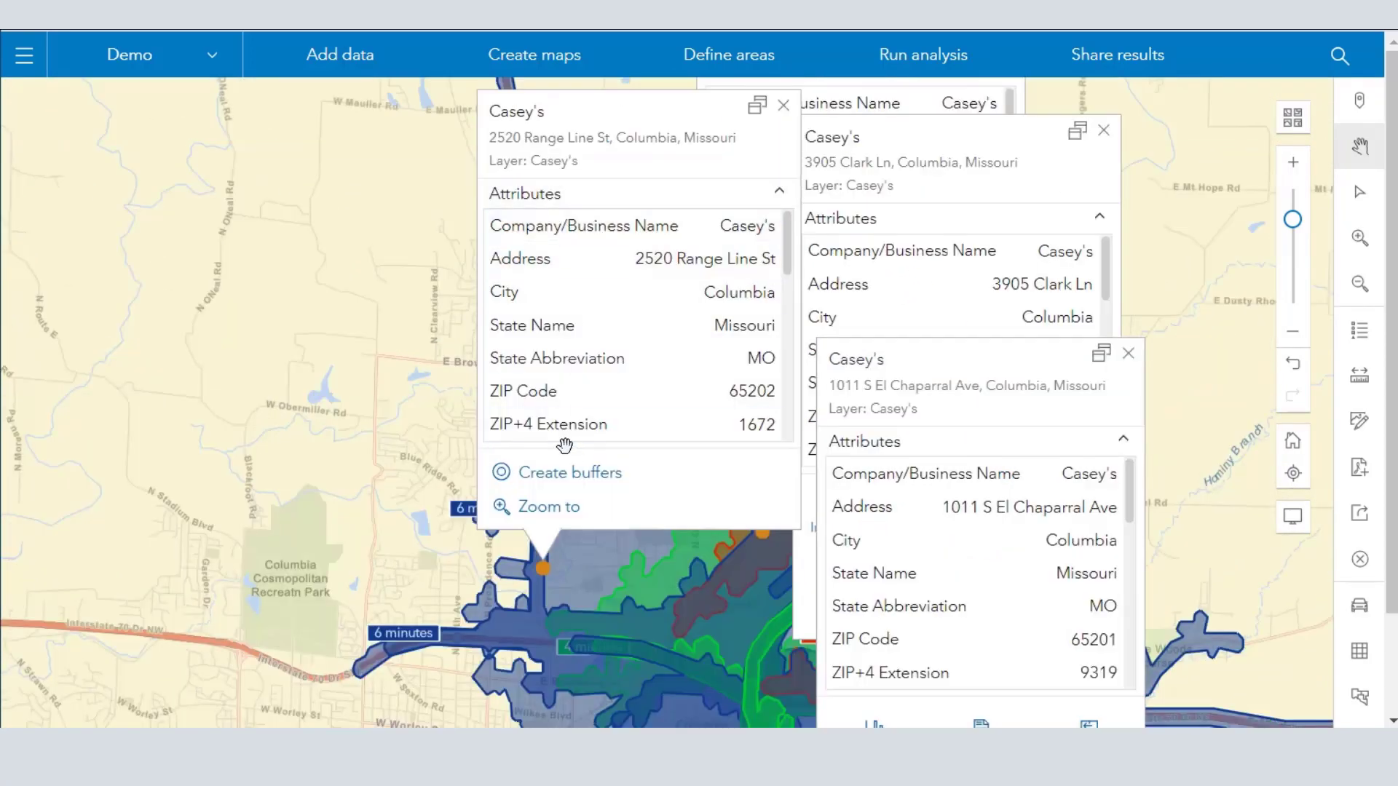
click(561, 473)
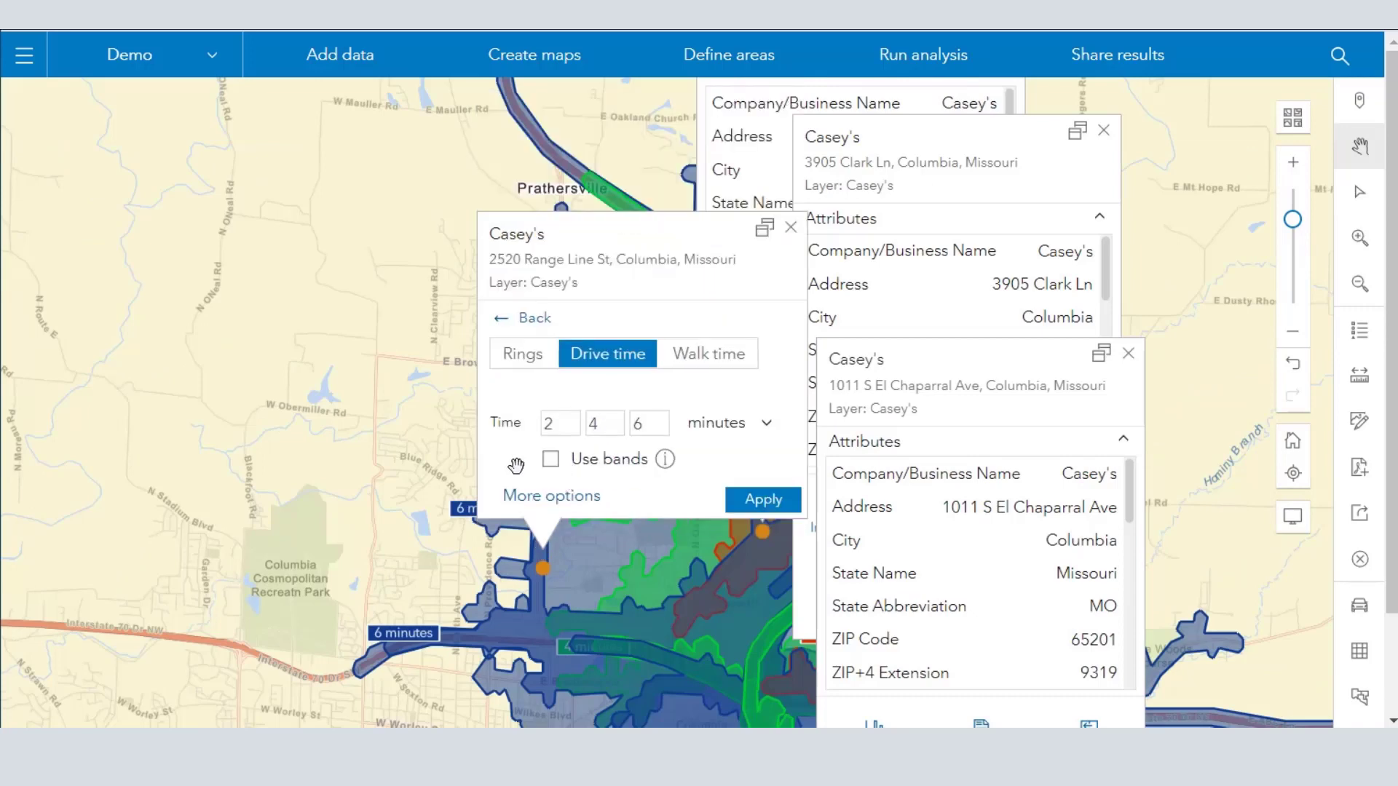
click(758, 500)
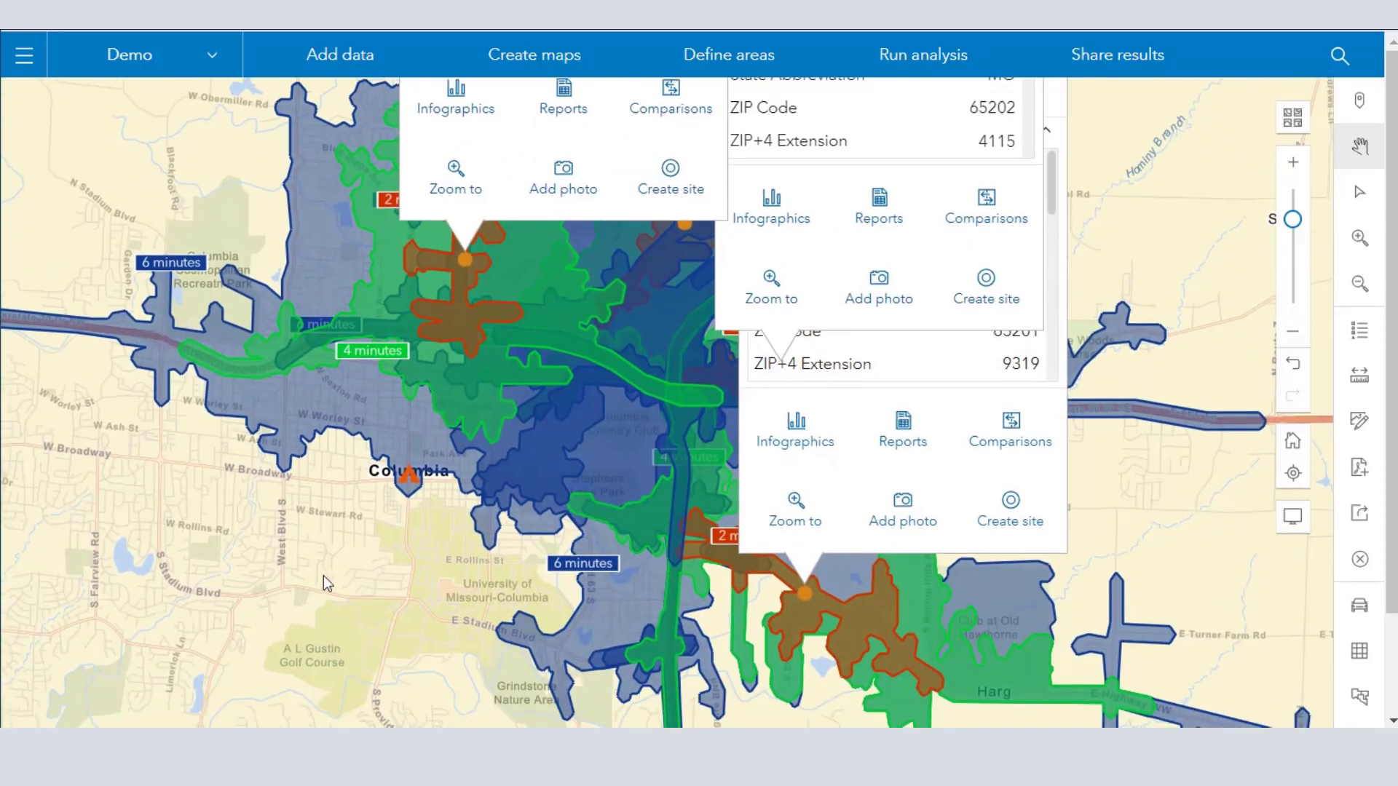
drag(324, 578, 371, 398)
drag(292, 433, 444, 447)
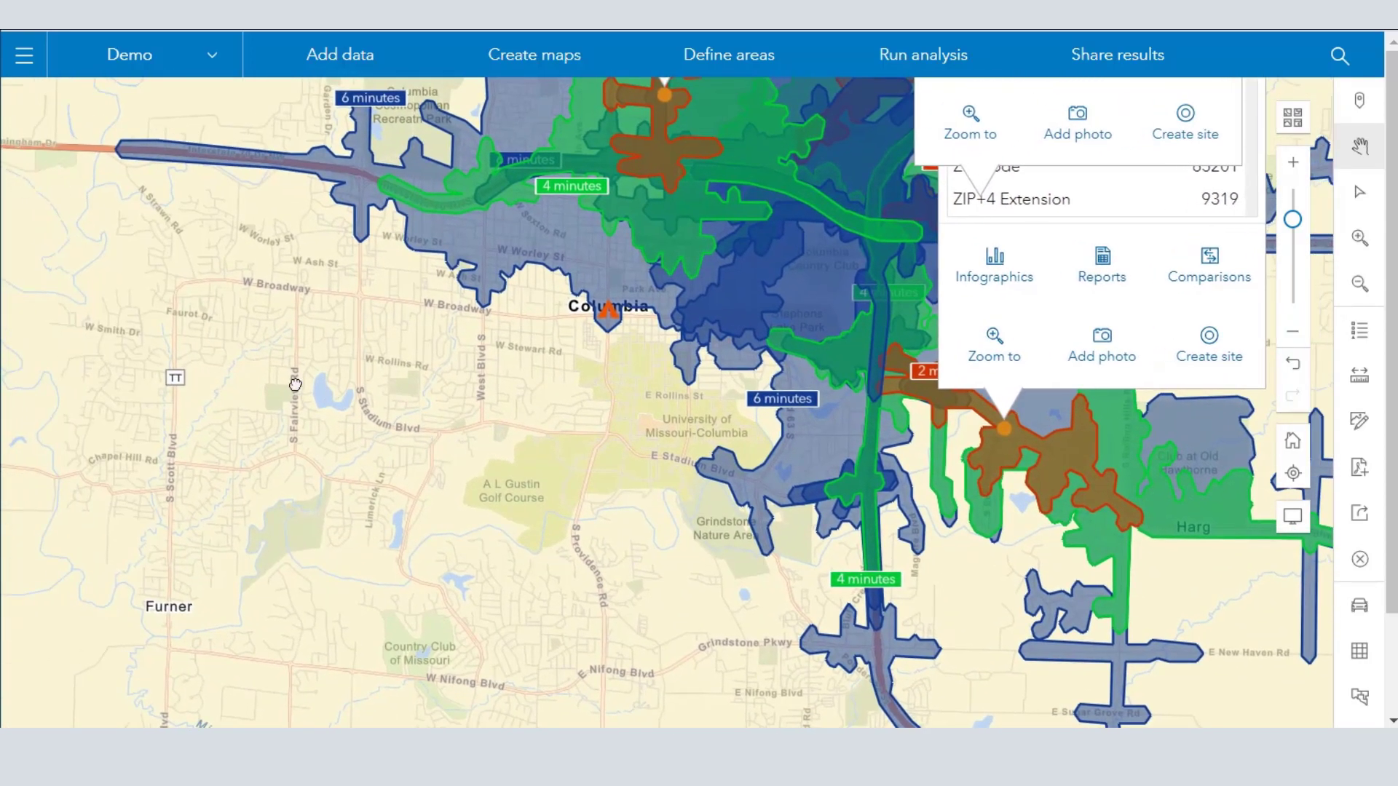
drag(380, 415, 283, 542)
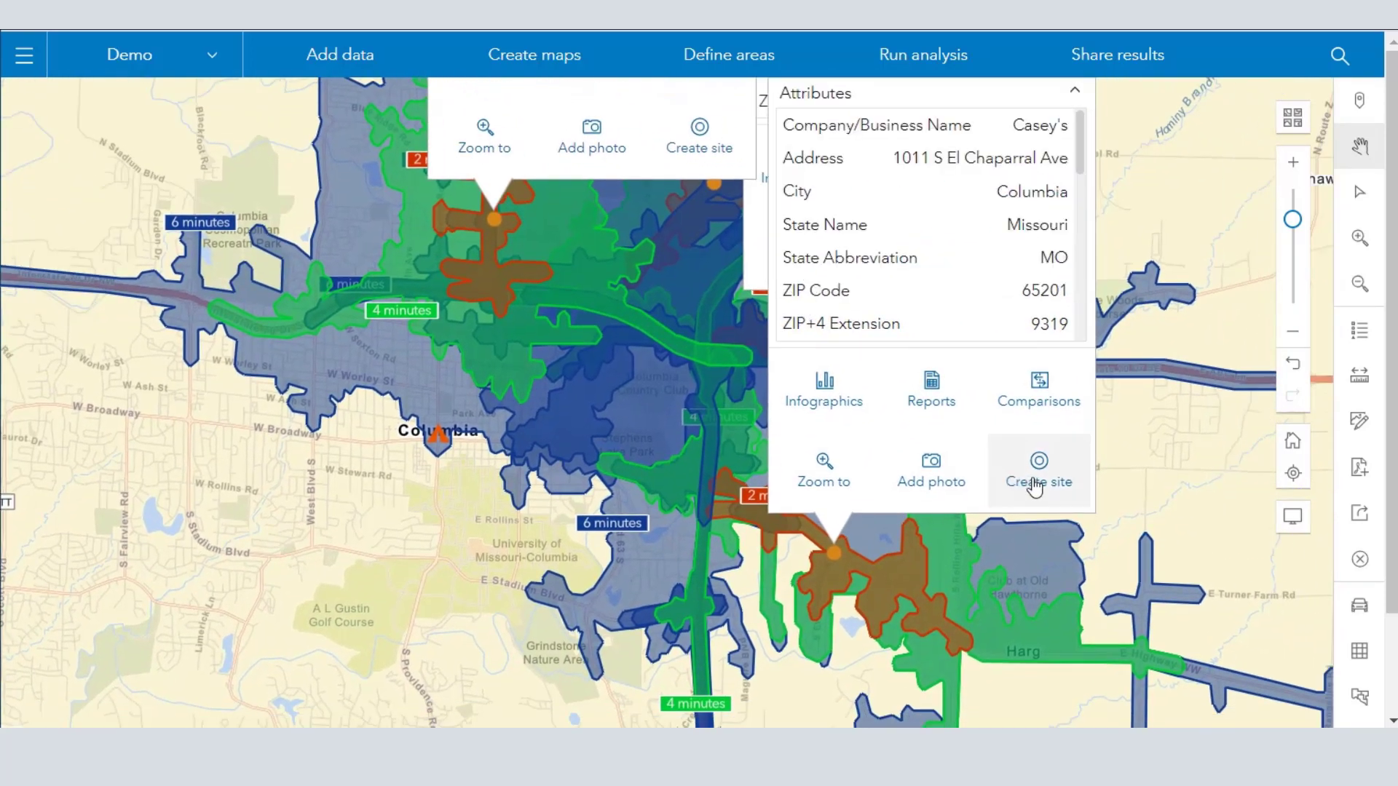
- Start creating a site from the S El Chaparral Ave drive-time areas and check the option of saving to My Point Locations
click(1034, 482)
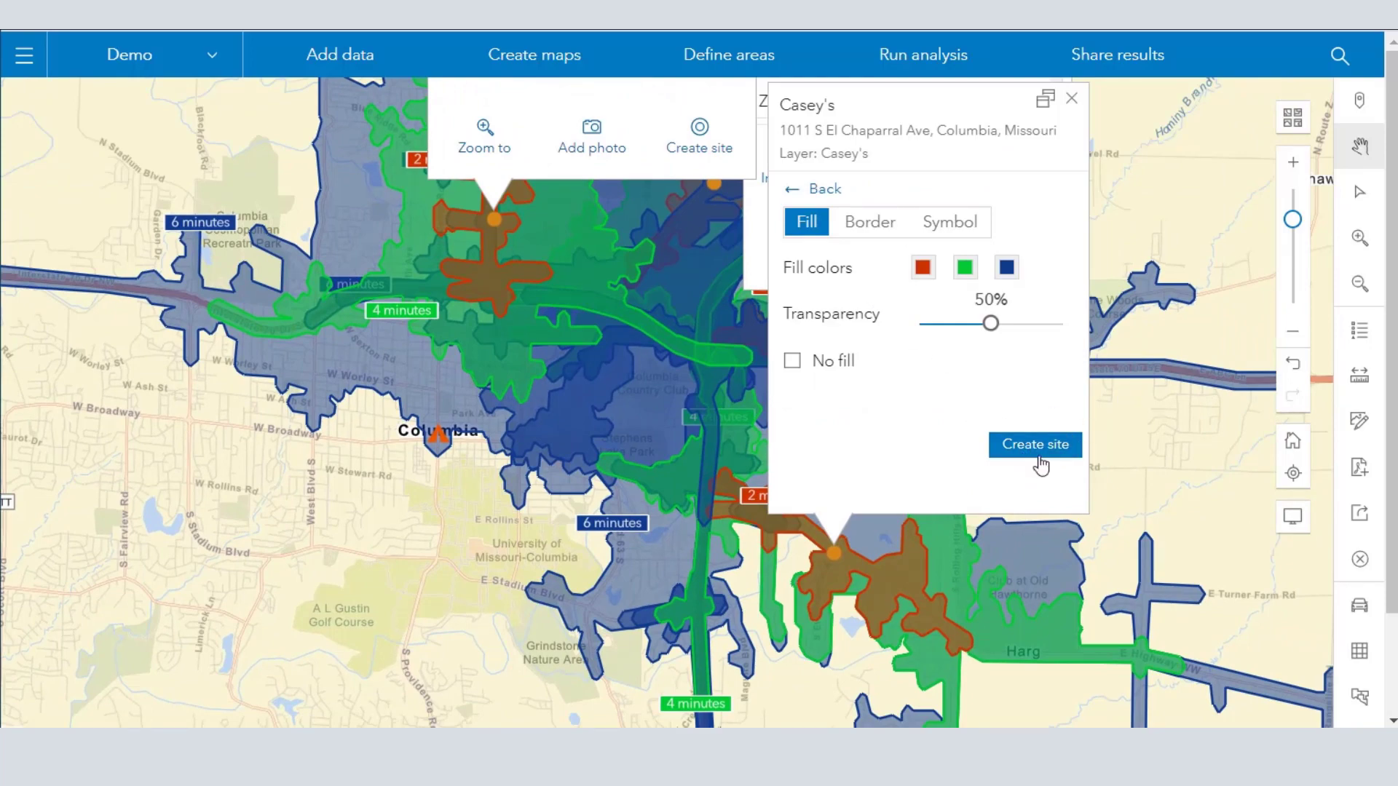
click(1041, 446)
click(615, 347)
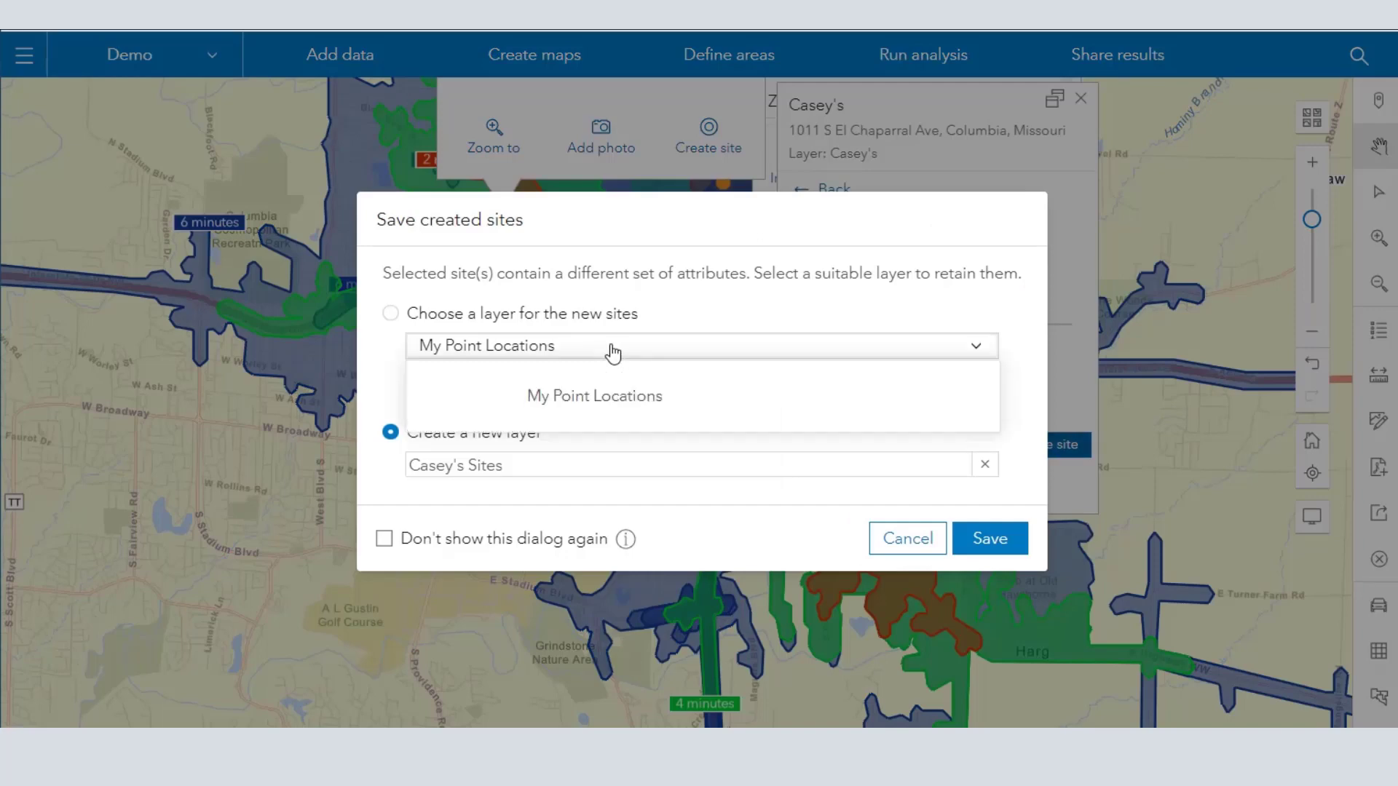
click(392, 313)
click(528, 352)
click(528, 353)
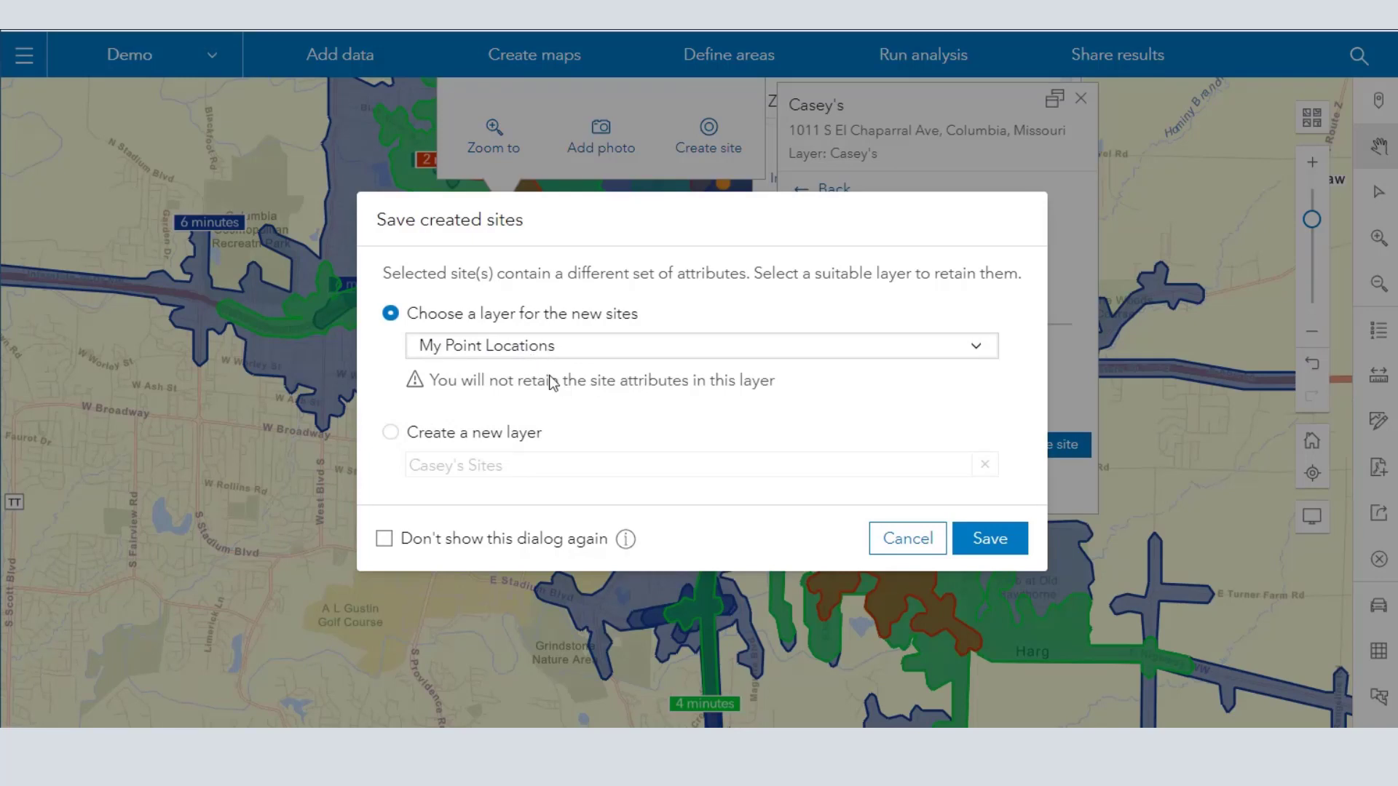
click(630, 354)
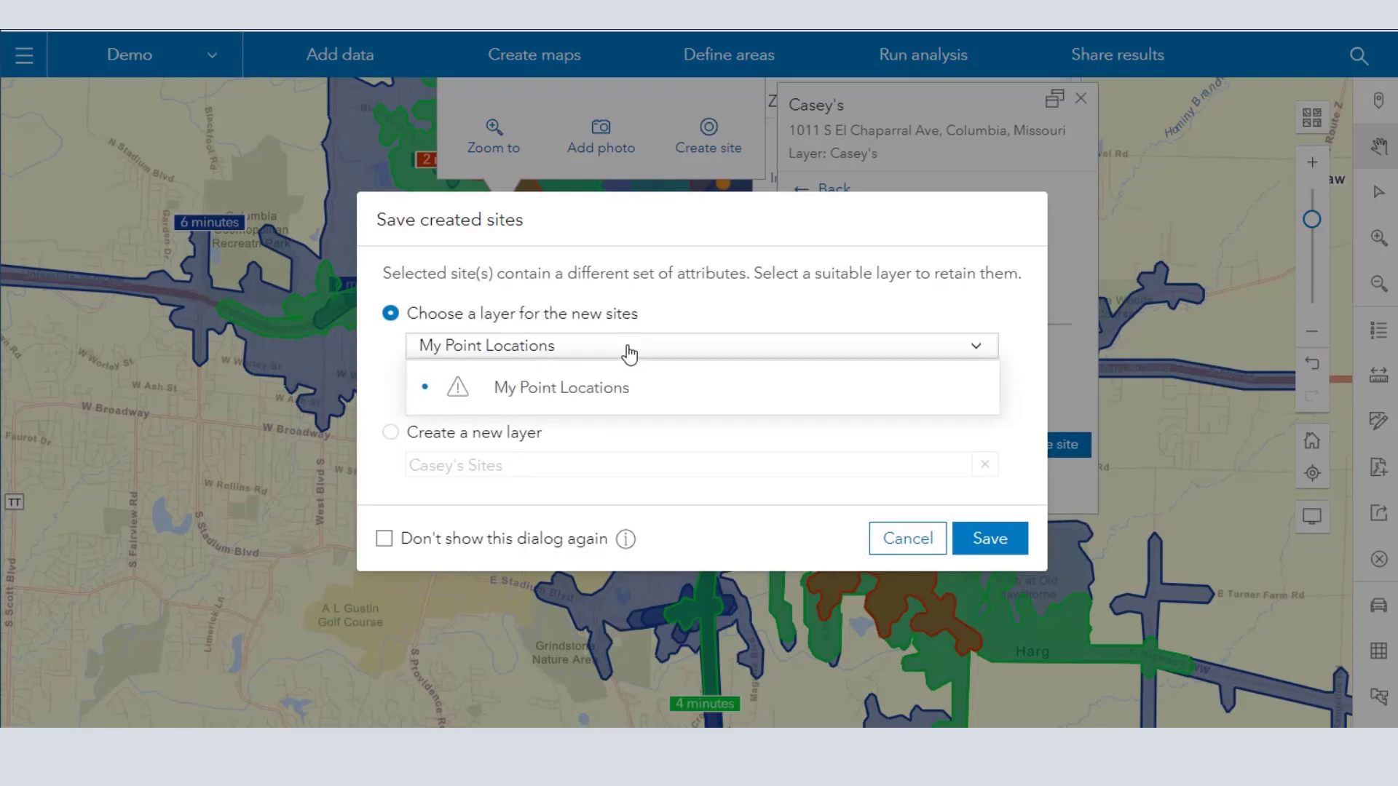
click(629, 354)
- Save the site to a new layer named Casey's Sites in Columbia MO
click(393, 434)
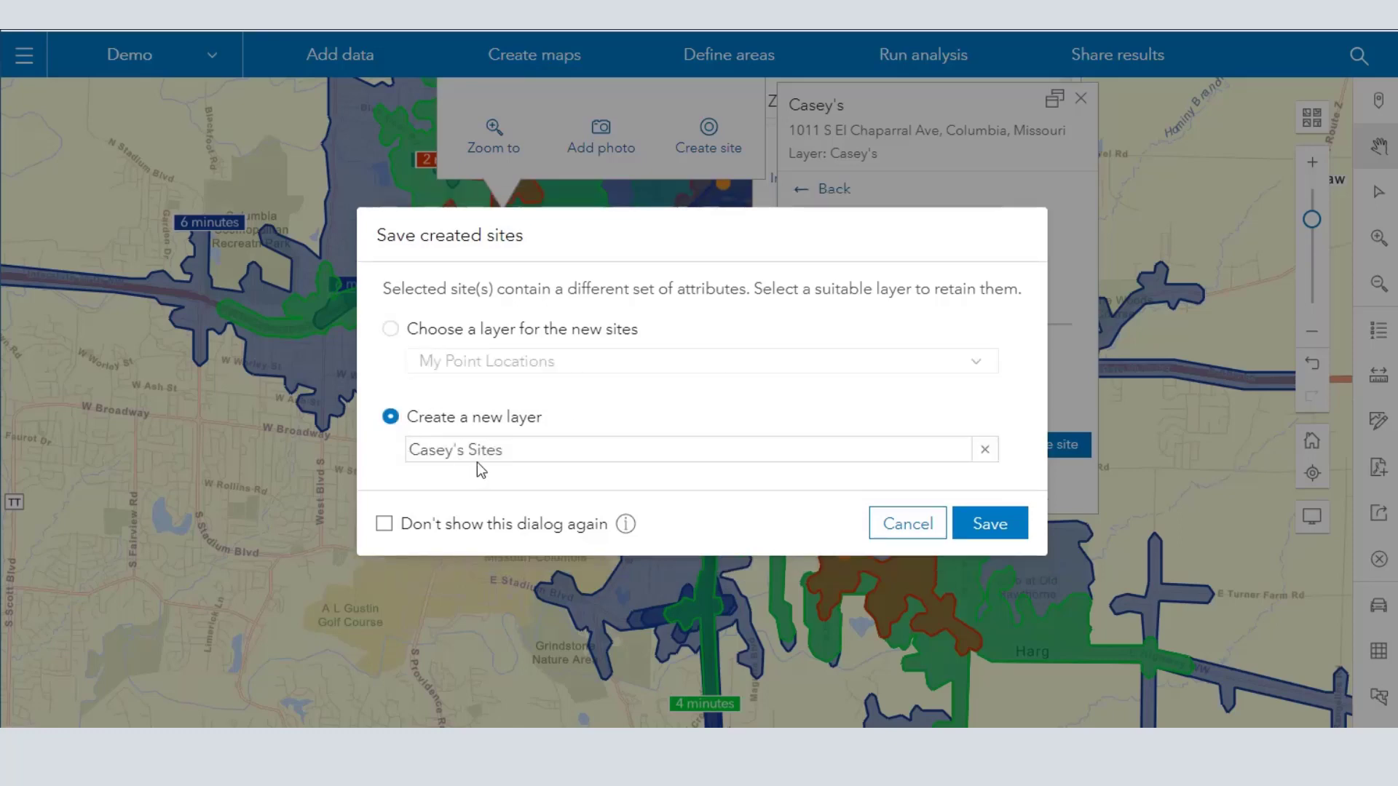
click(539, 449)
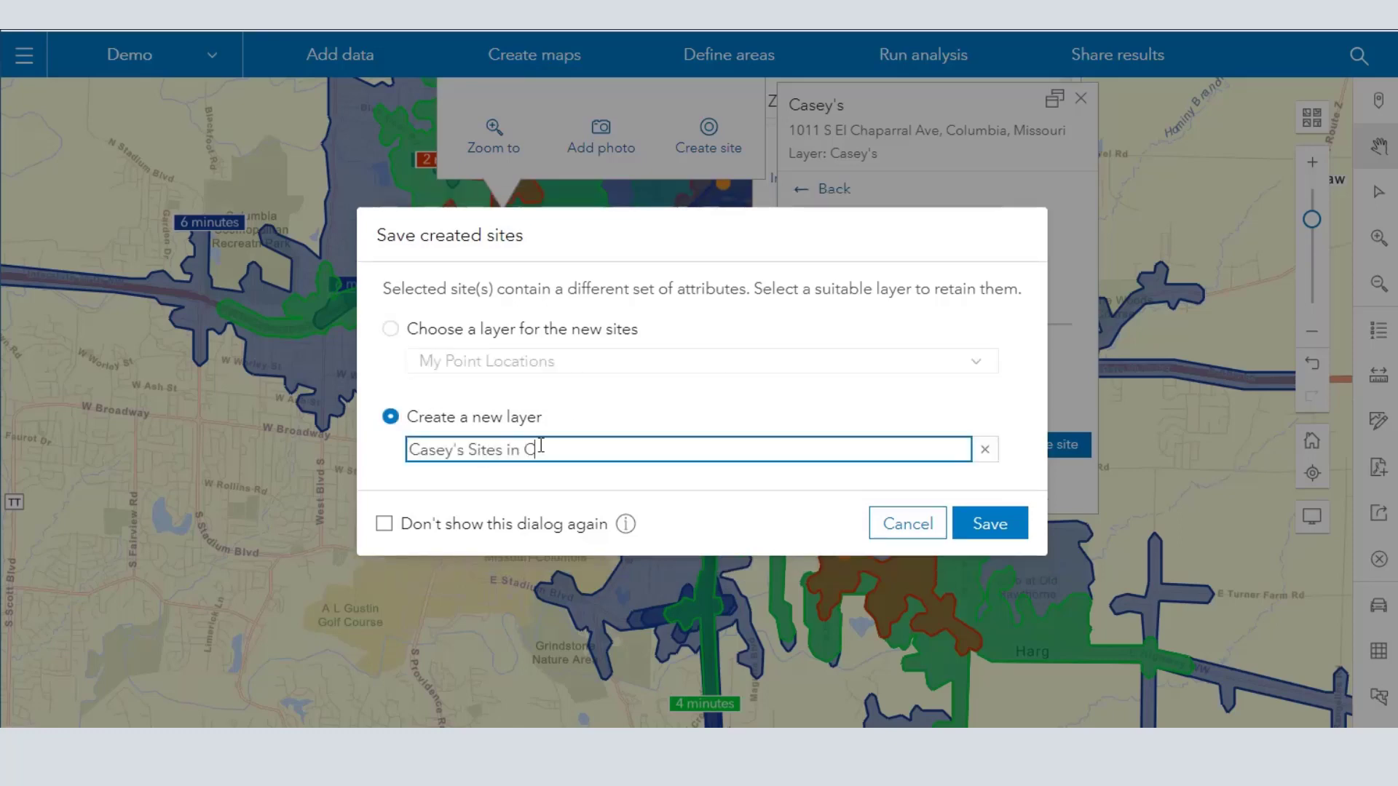
text(in Columbia MO)
click(986, 523)
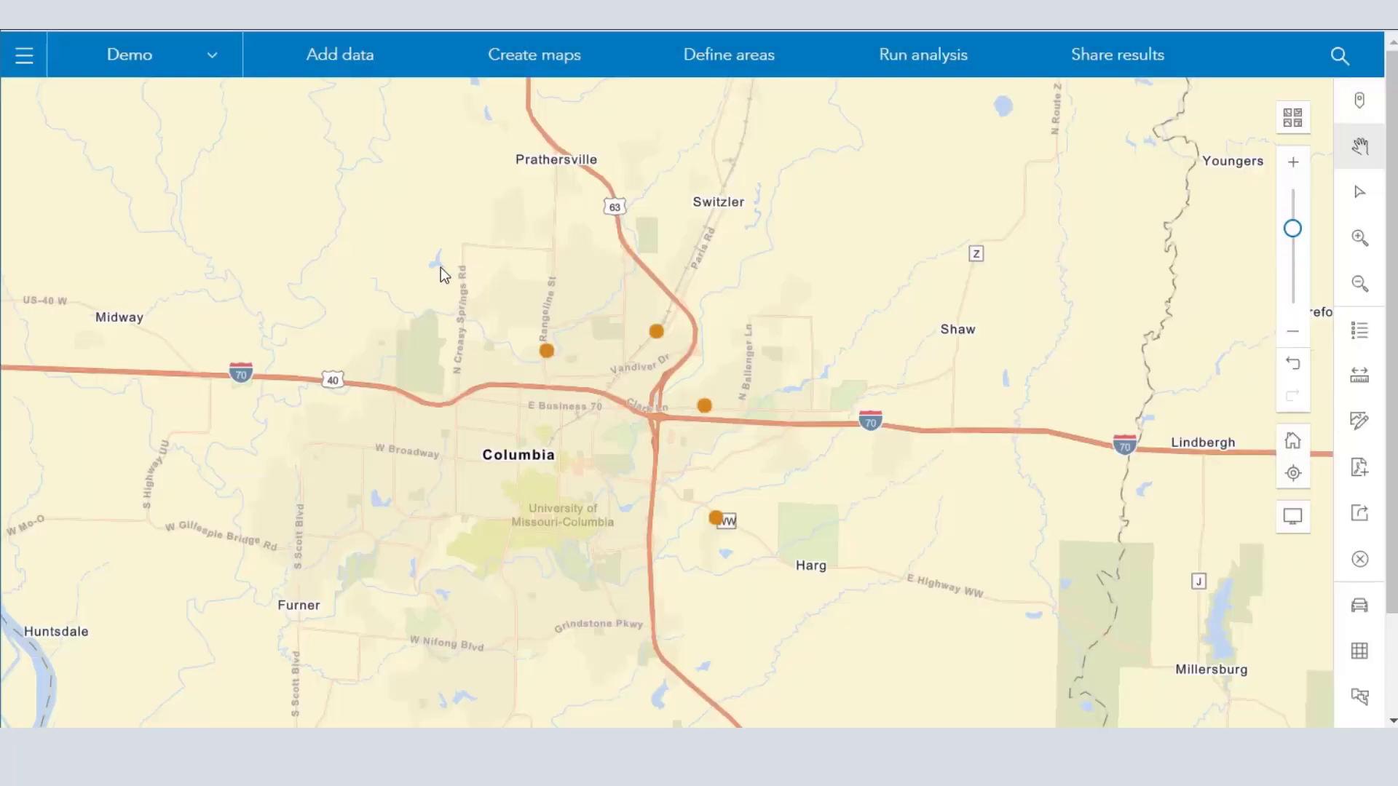
- Show the Casey's Sites in Columbia MO layer from the Demo project and inspect its drive-time areas on the map
click(25, 55)
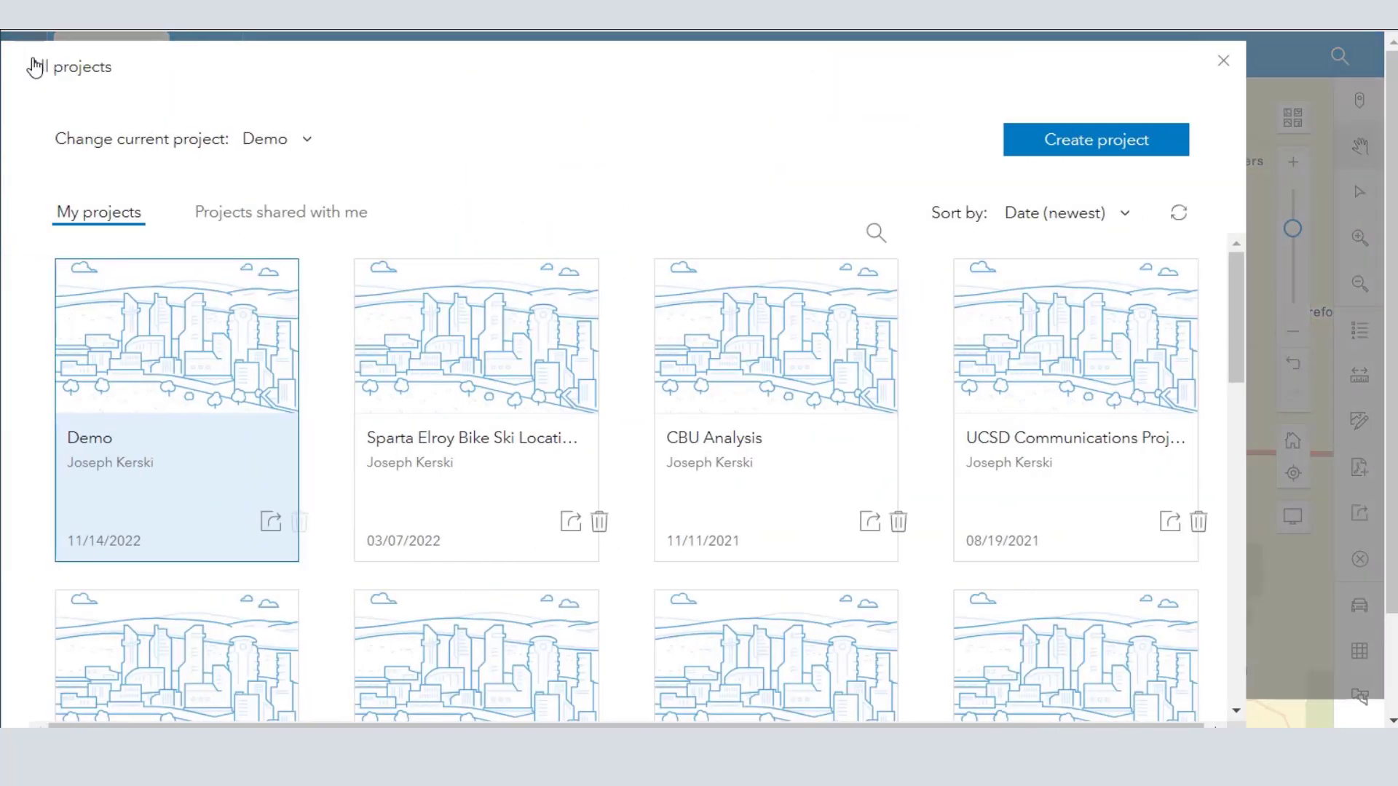
click(207, 347)
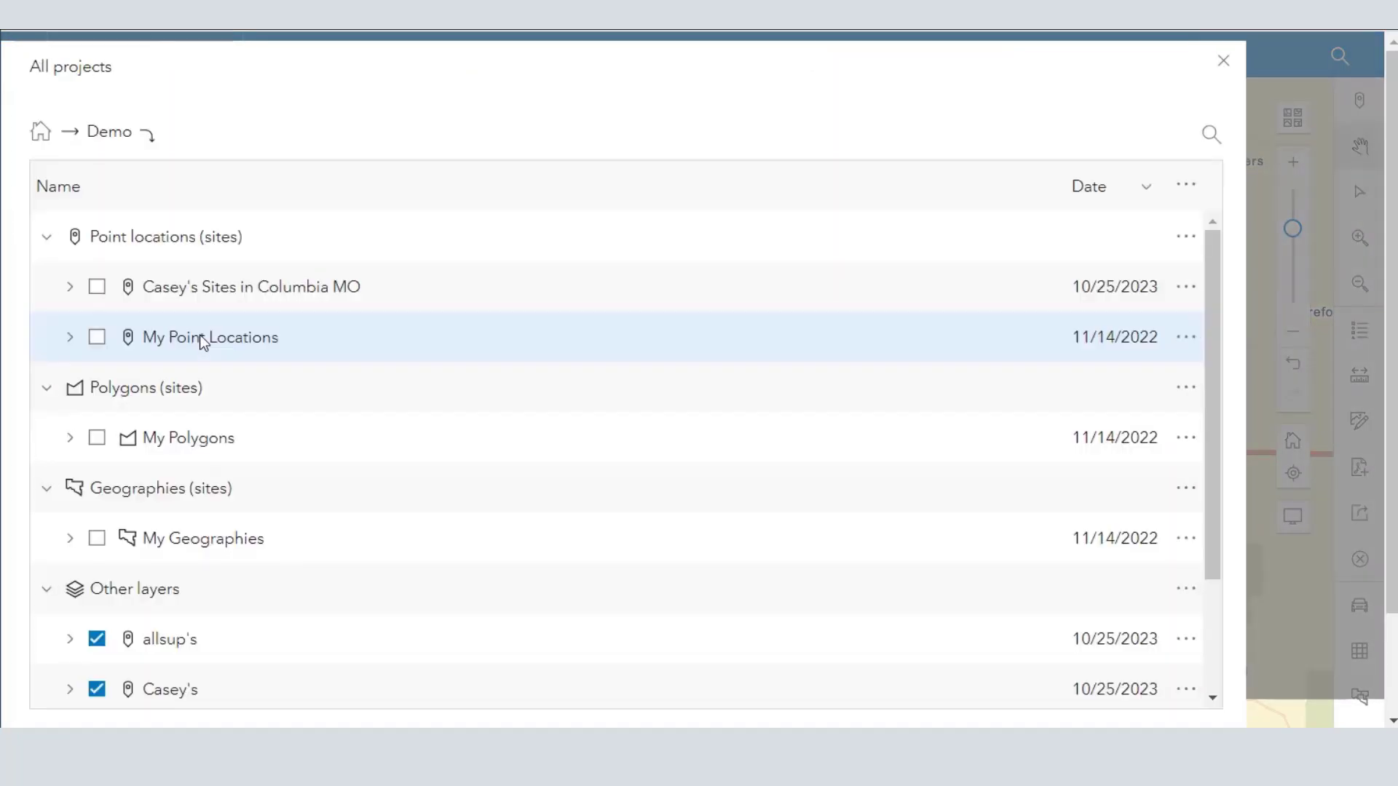
click(96, 286)
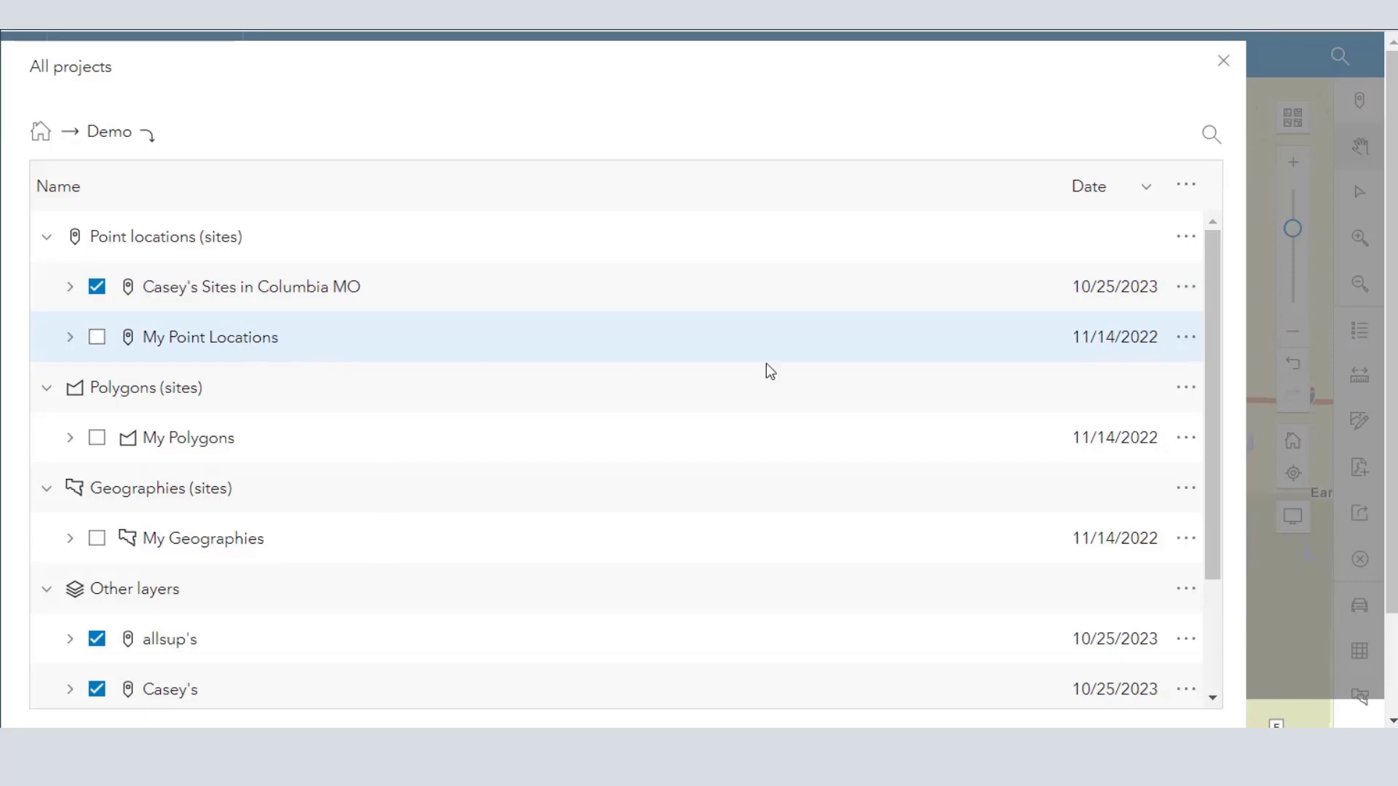
click(1222, 60)
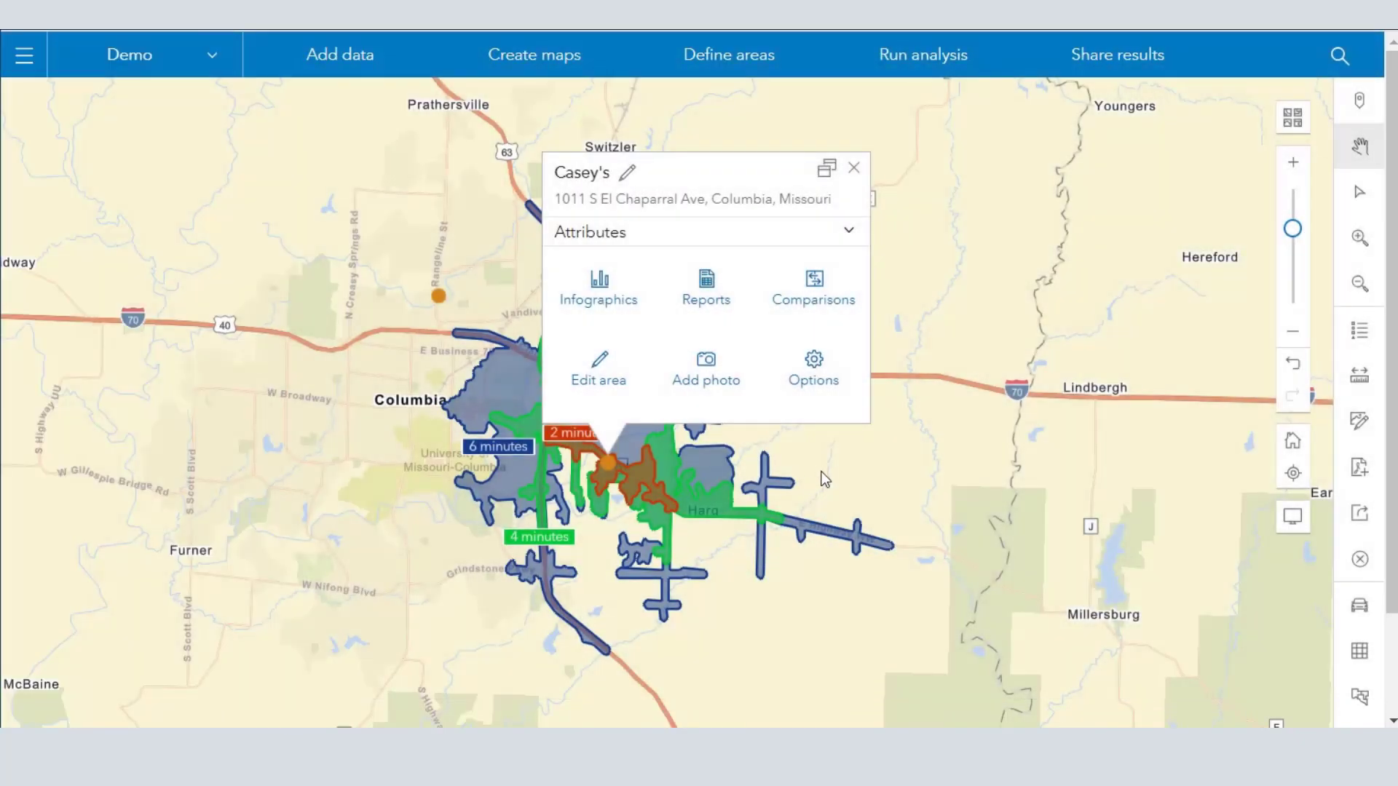
drag(823, 478, 884, 522)
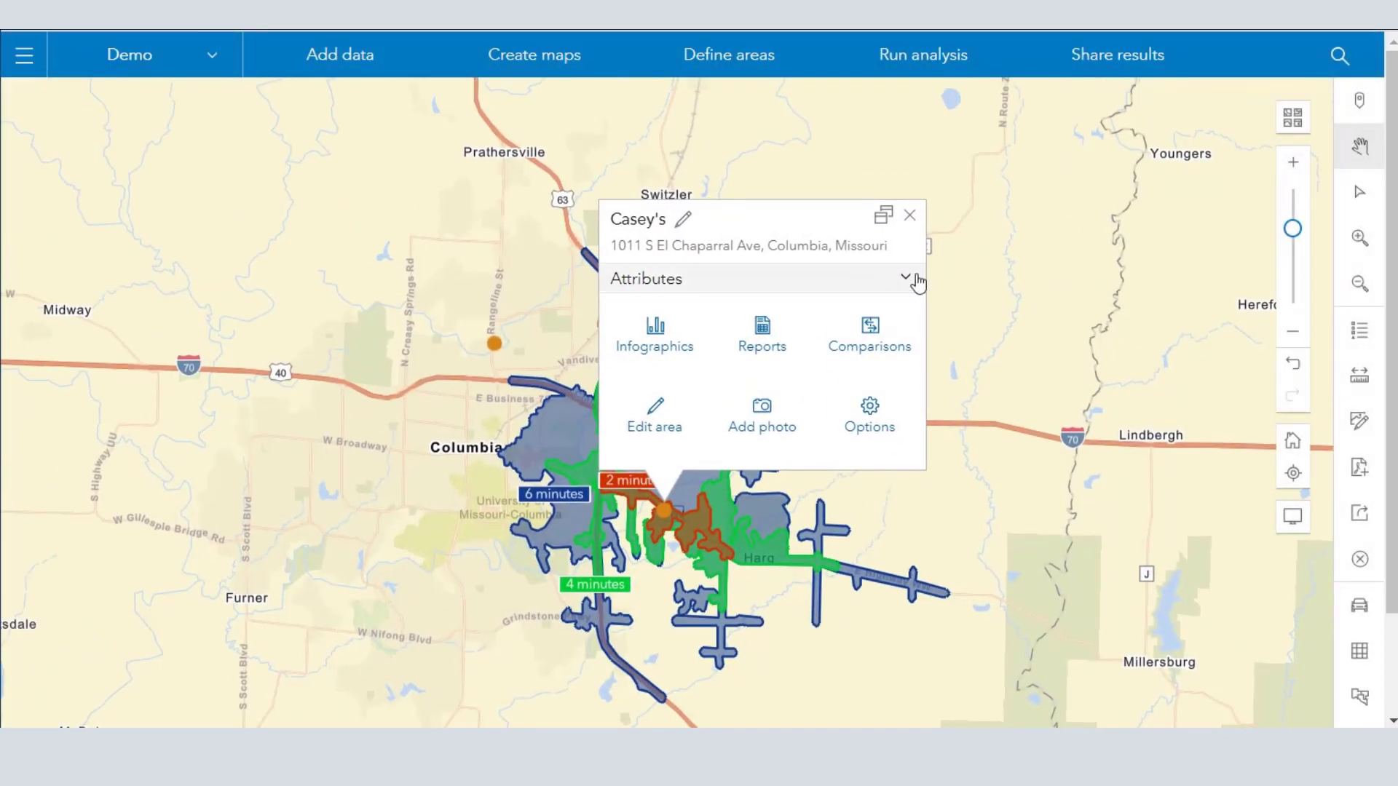
click(910, 216)
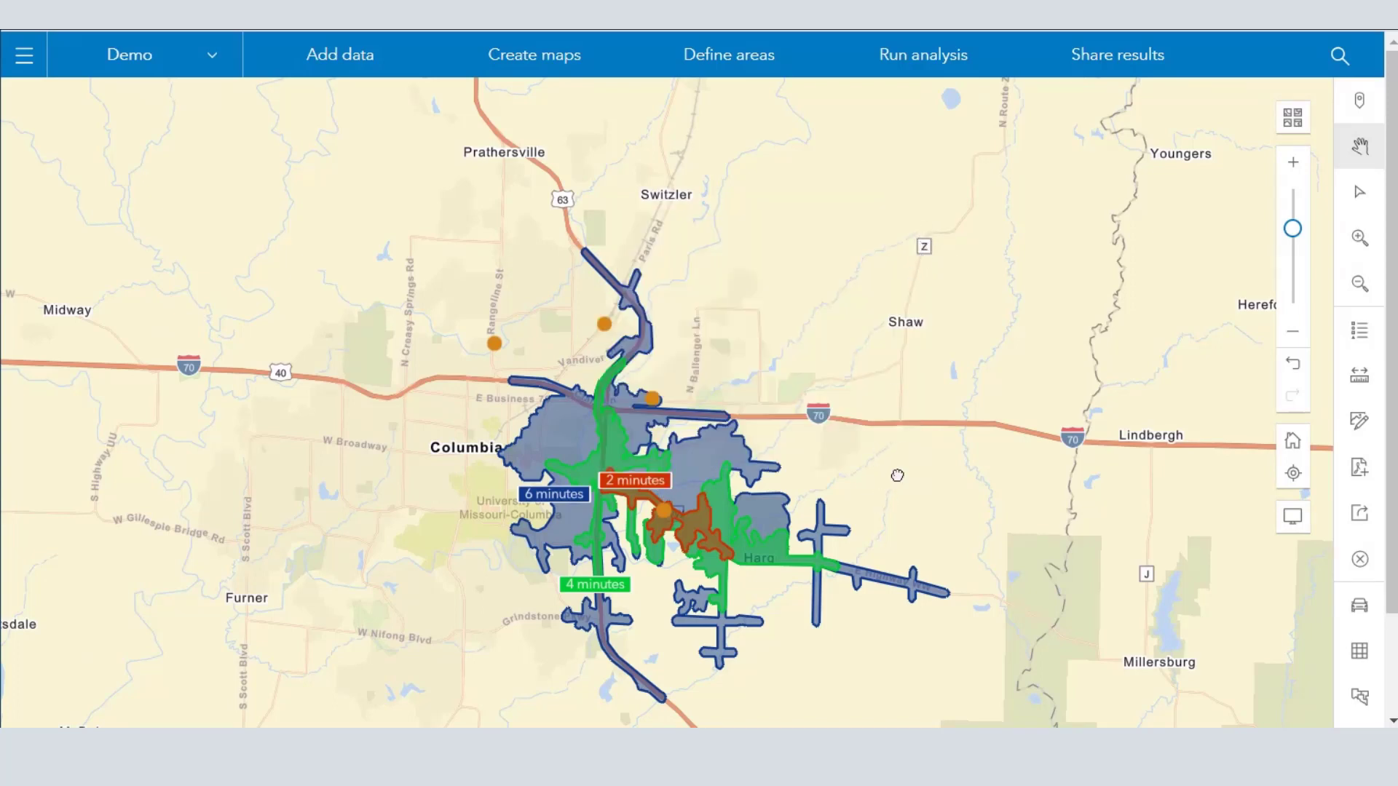
drag(897, 476, 783, 305)
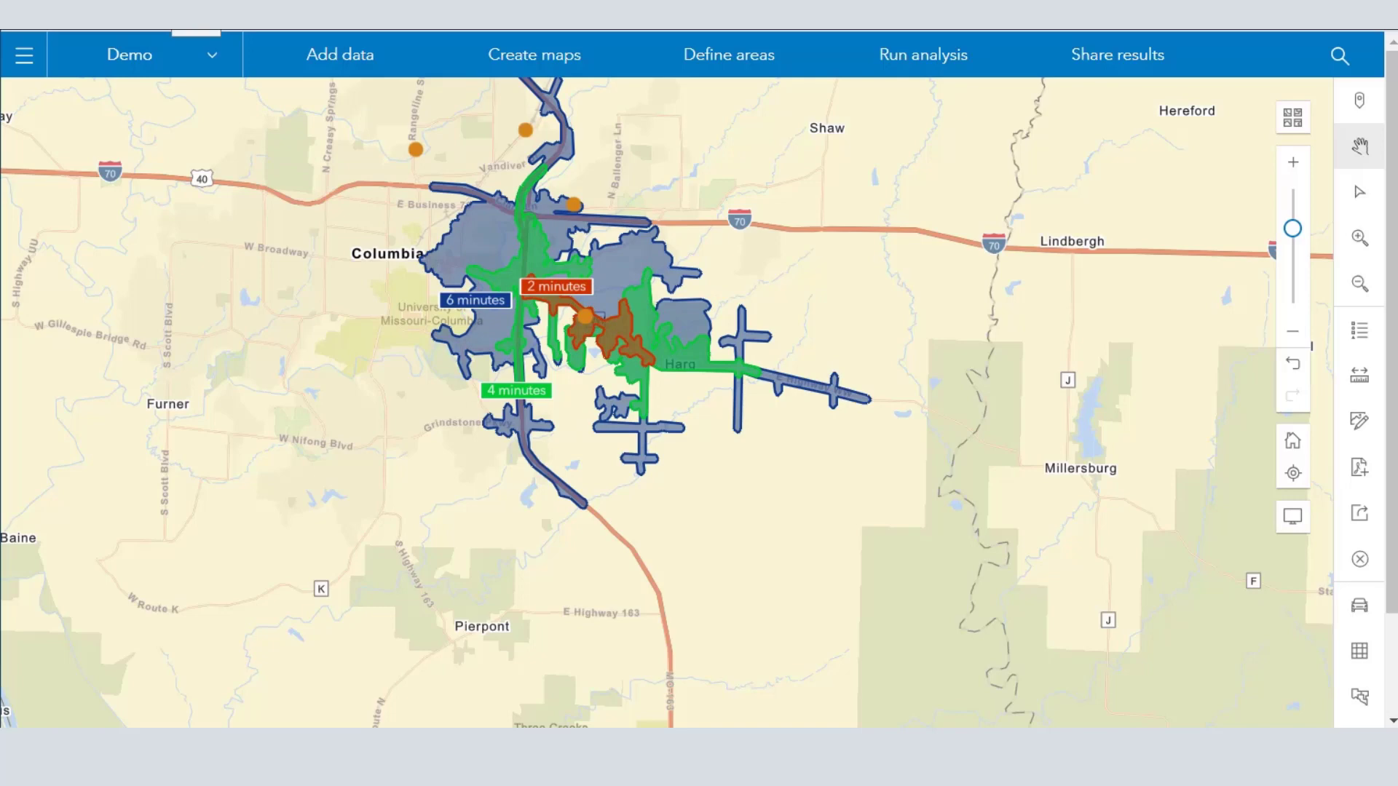
- Review the business attributes of the Casey's on Range Line St, including square footage, employee count and sales volume
click(417, 151)
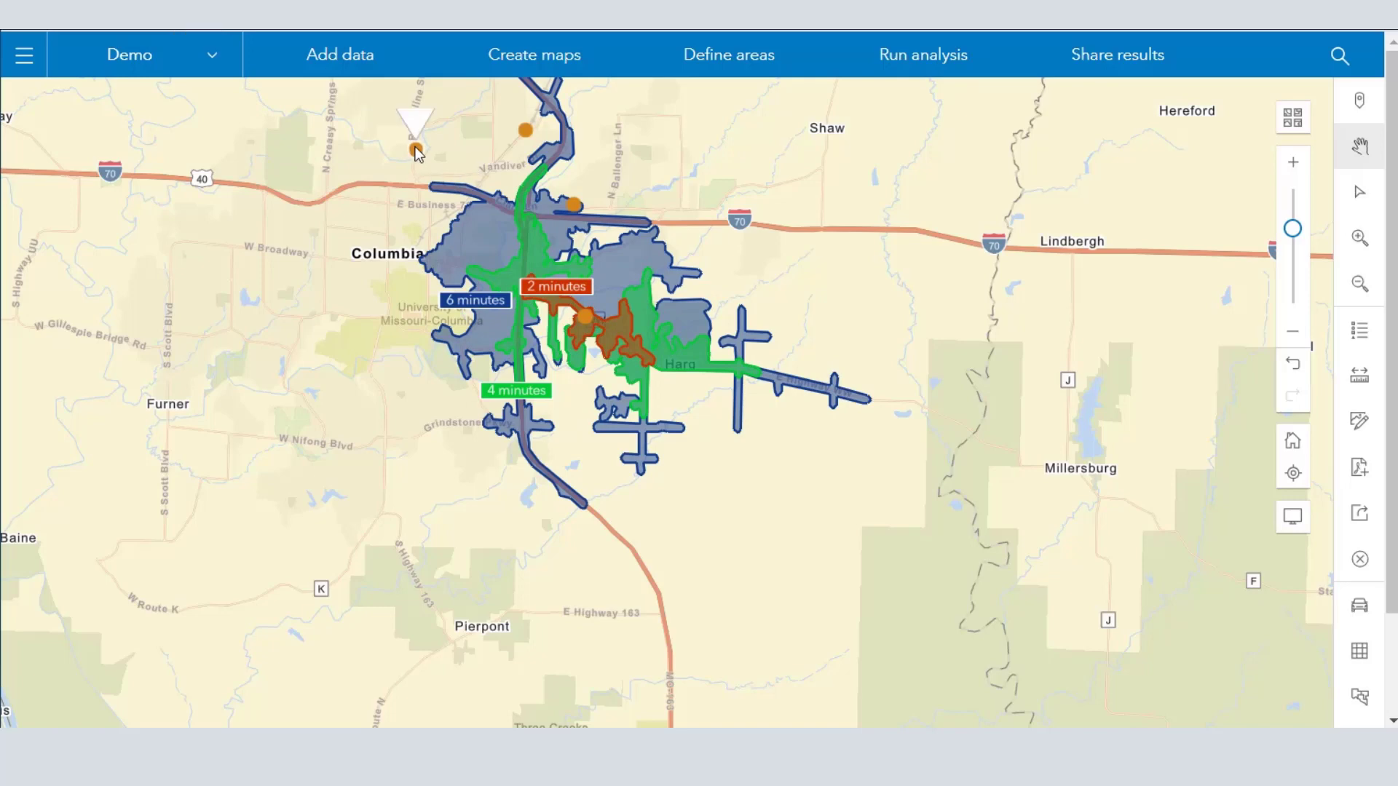
scroll(500, 504, down, 5)
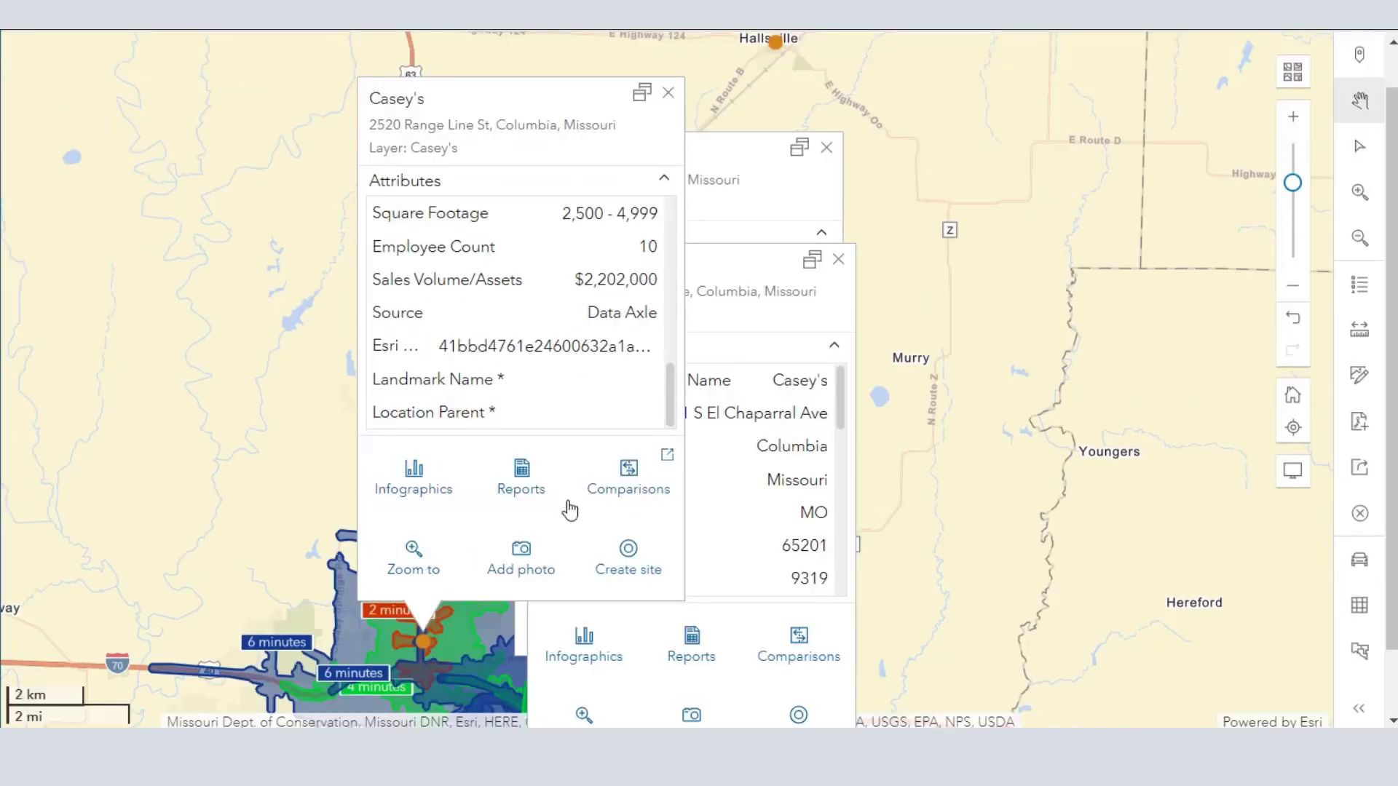
scroll(429, 661, up, 4)
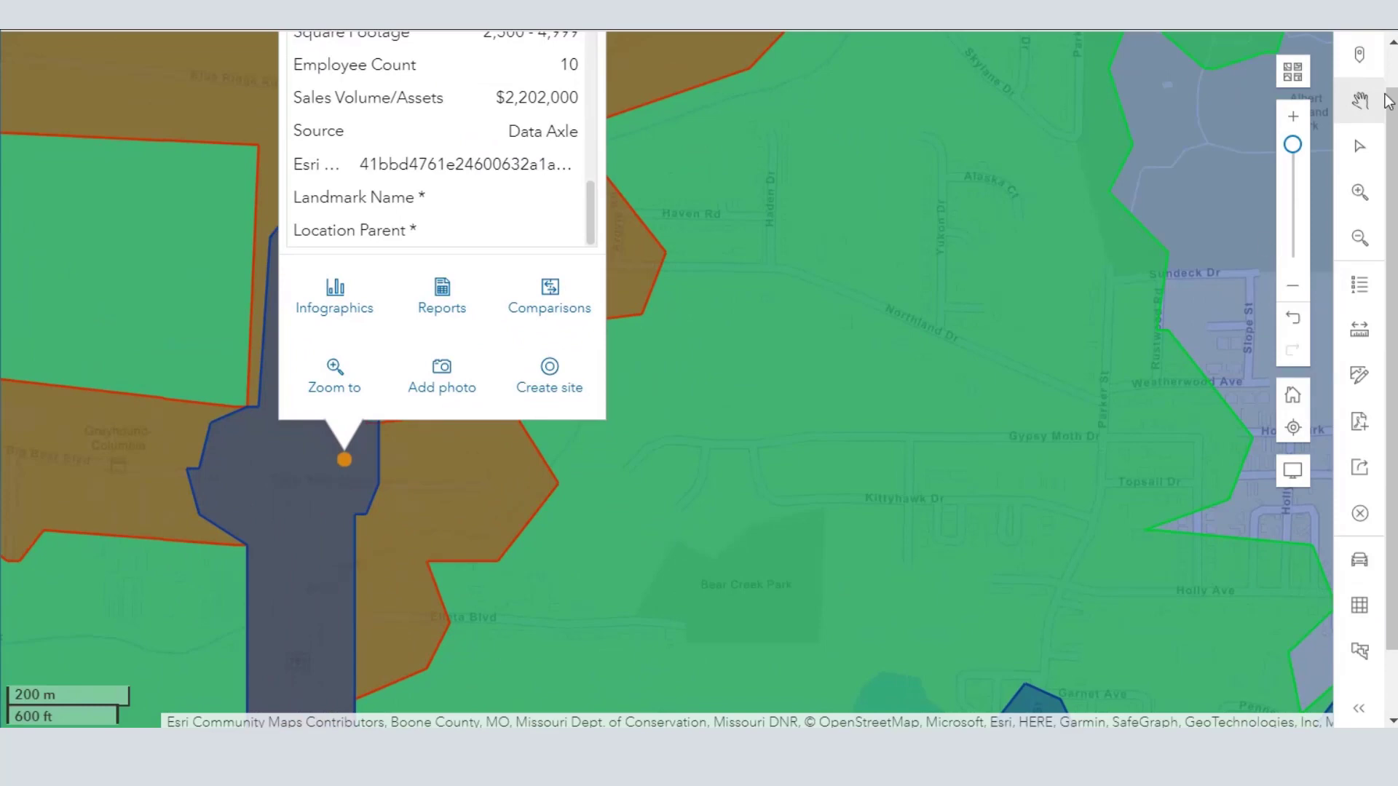
- Switch the basemap to Imagery and look back through the Range Line St store's NAICS and SIC attributes
click(1292, 73)
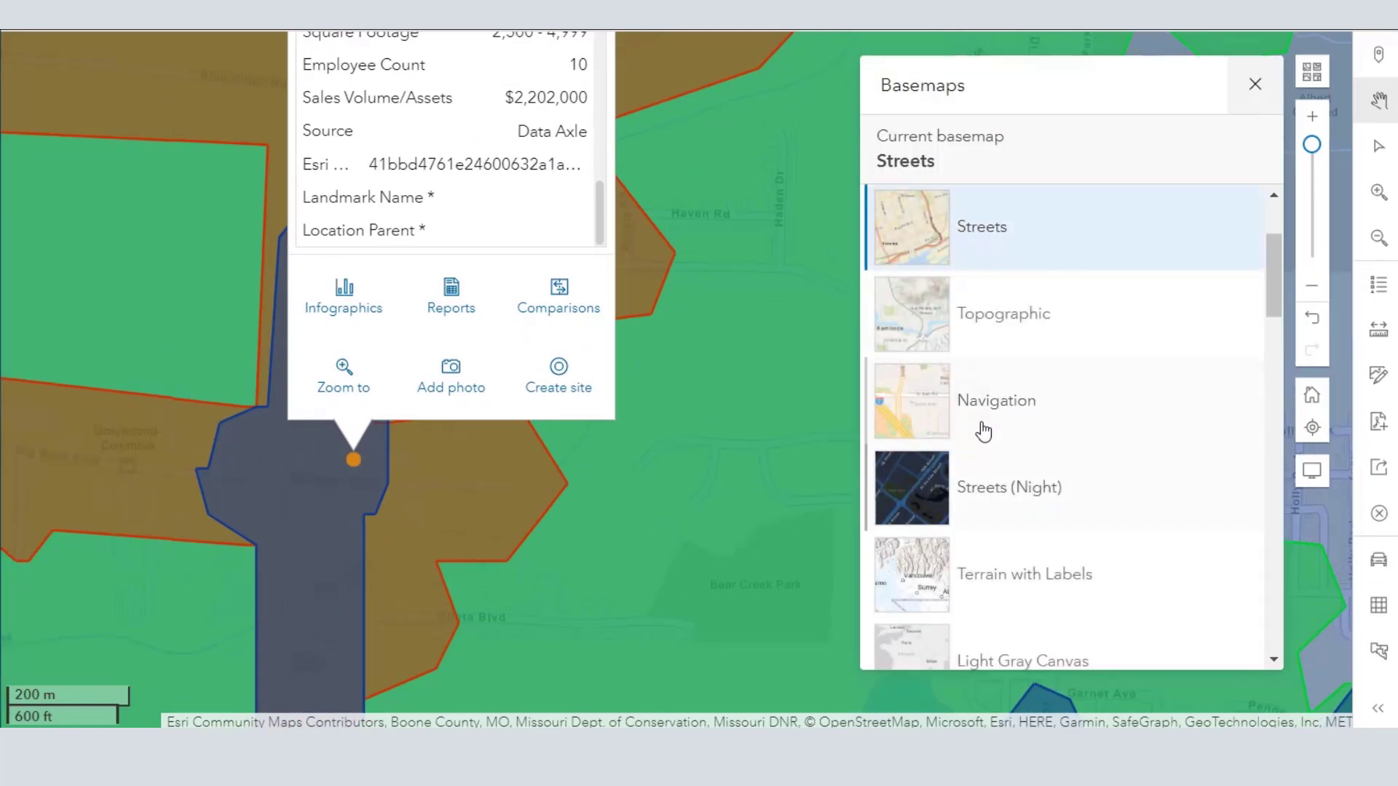
scroll(1085, 463, down, 4)
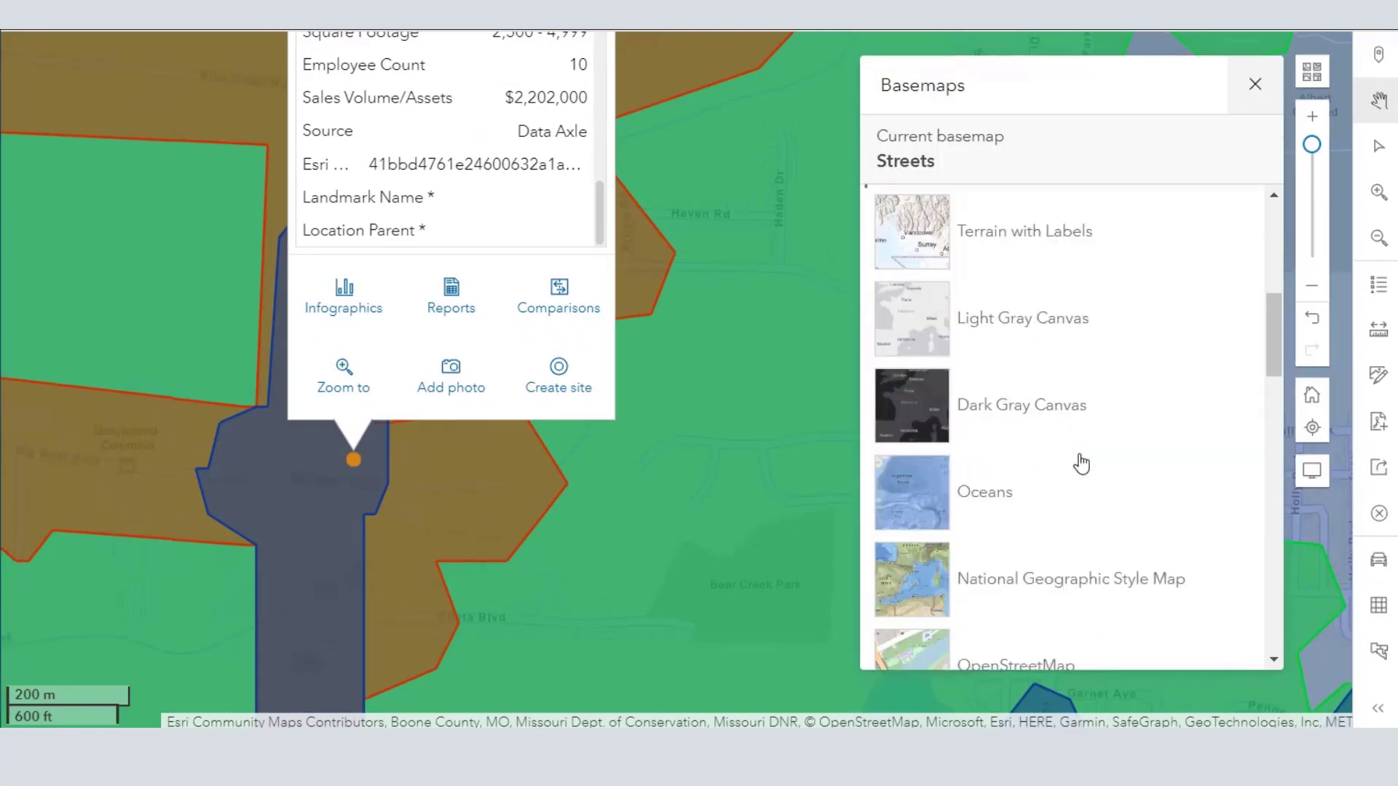
scroll(1078, 462, up, 5)
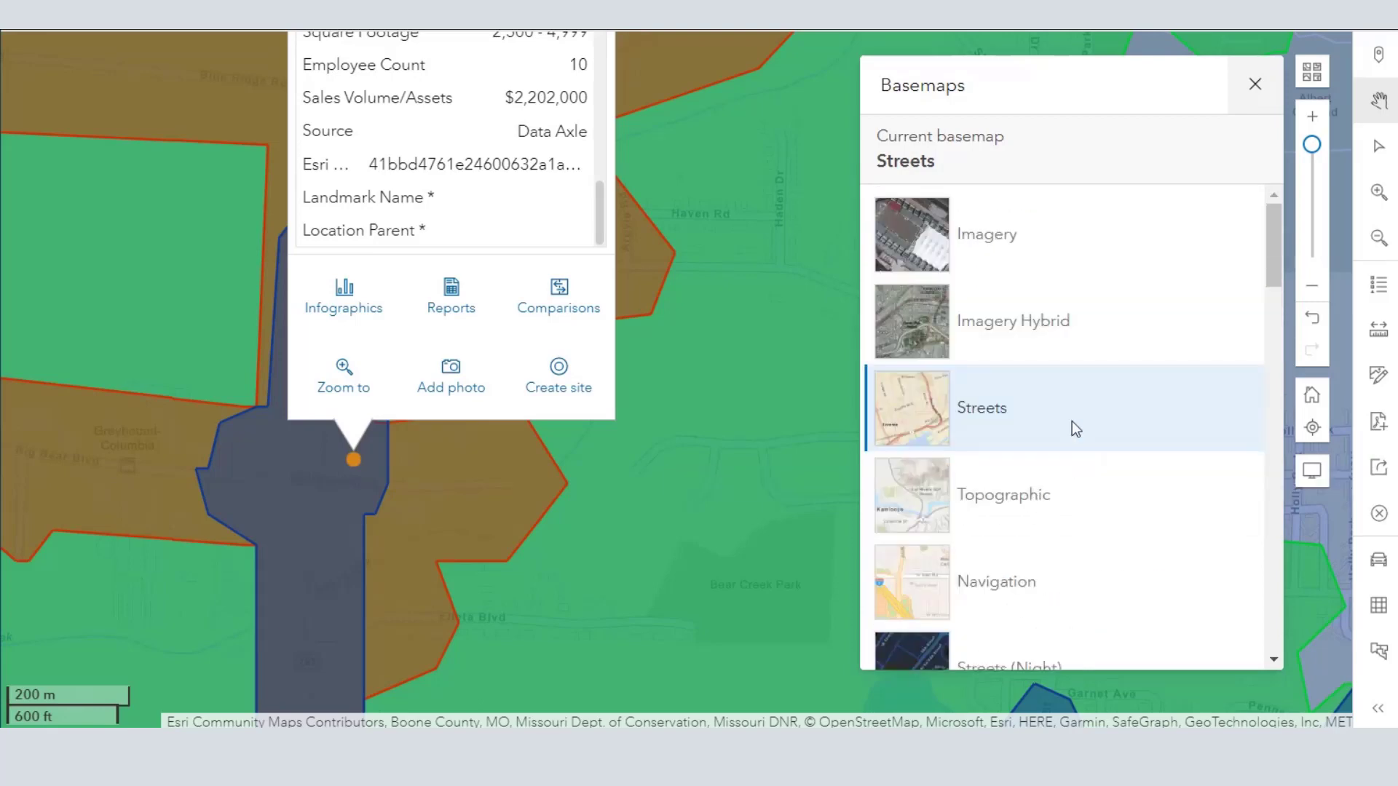
click(1013, 259)
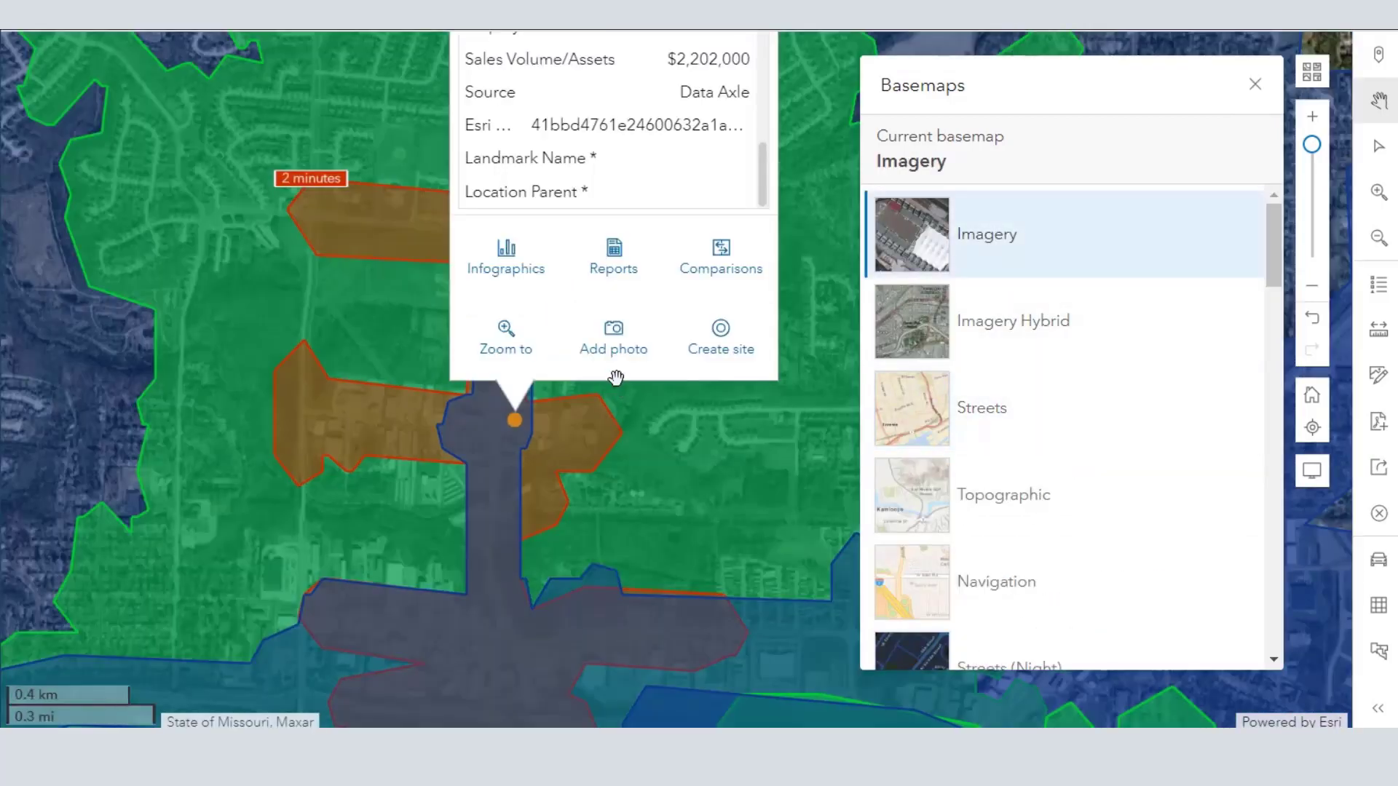
drag(766, 146, 774, 42)
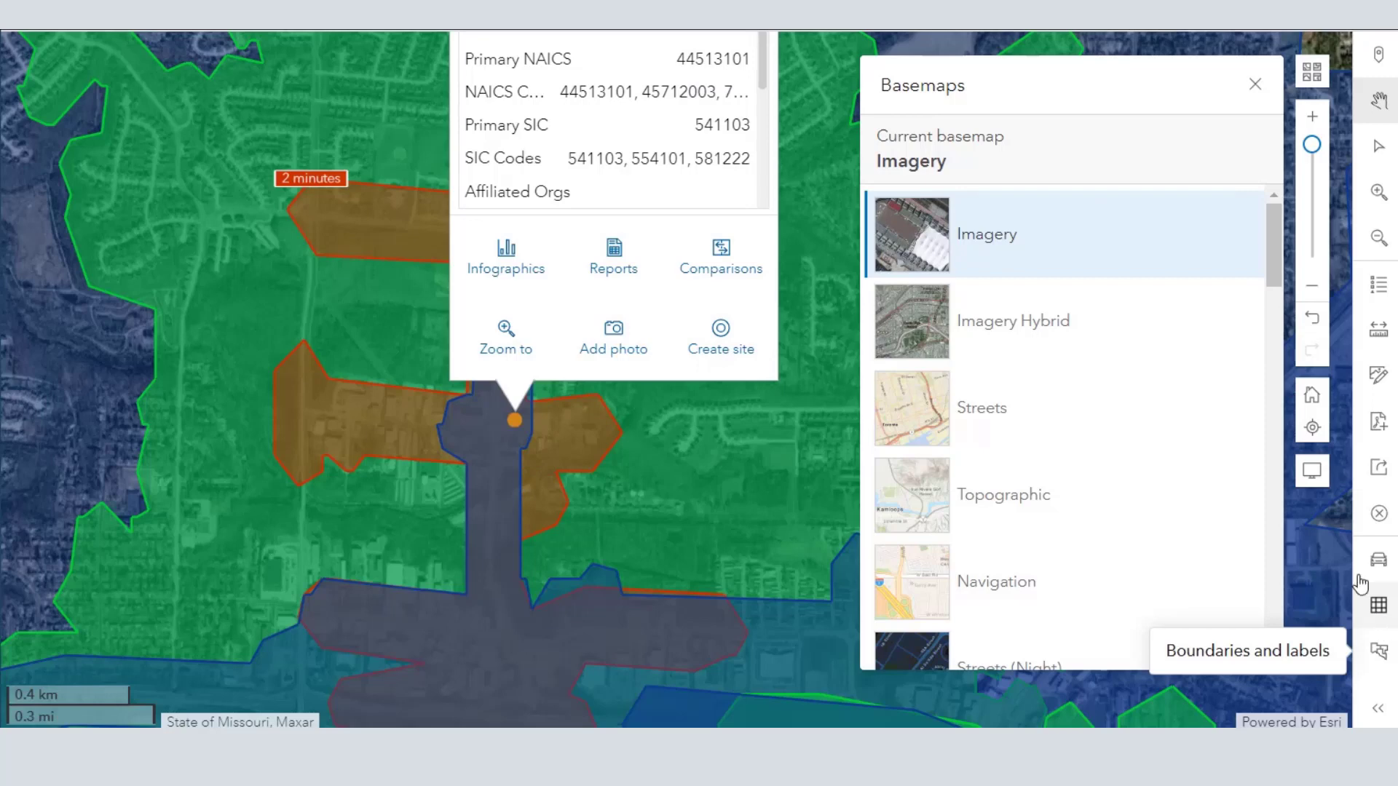
- Set the basemap to OpenStreetMap, then close the Range Line St store's details and inspect the streets around its point
scroll(1011, 437, down, 6)
scroll(1026, 450, down, 4)
click(1028, 408)
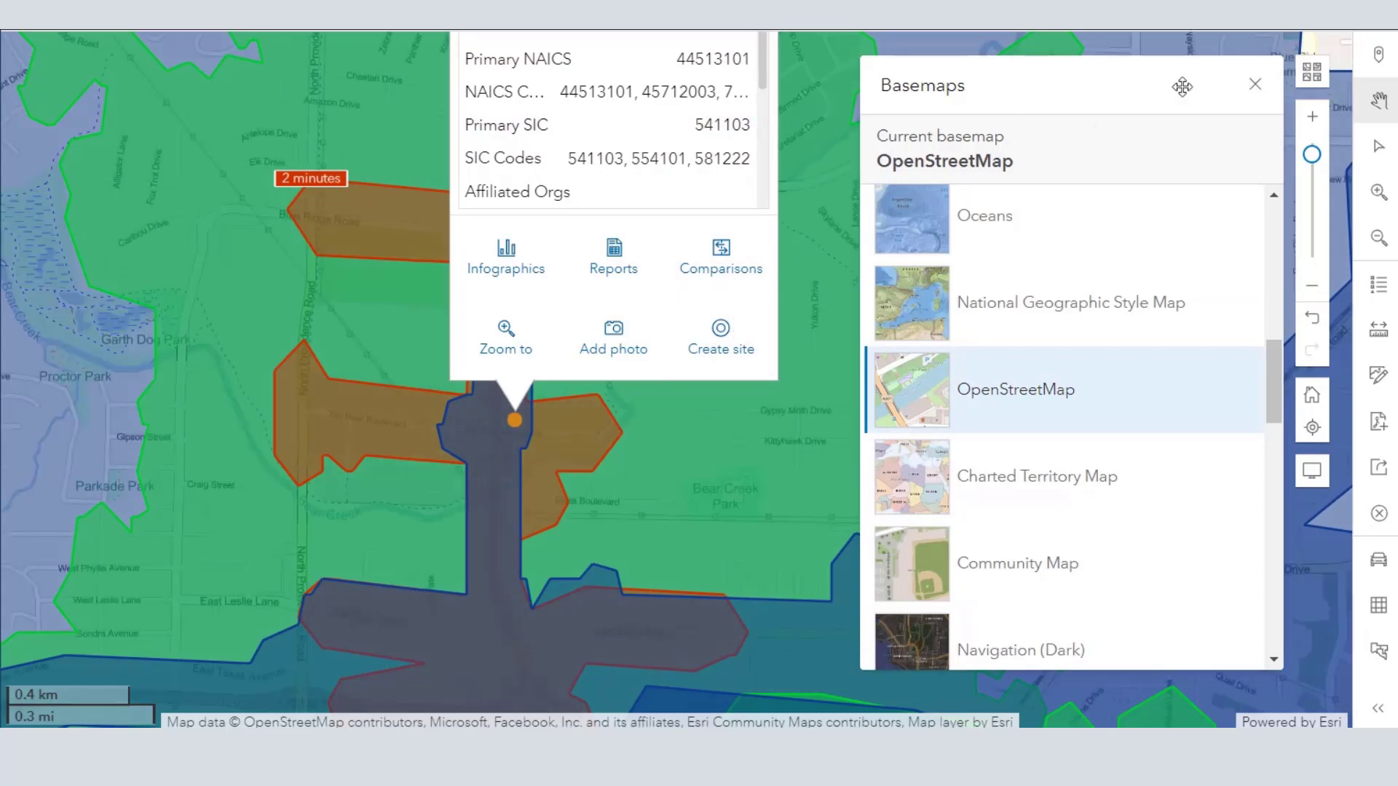
click(1255, 85)
scroll(827, 199, up, 1)
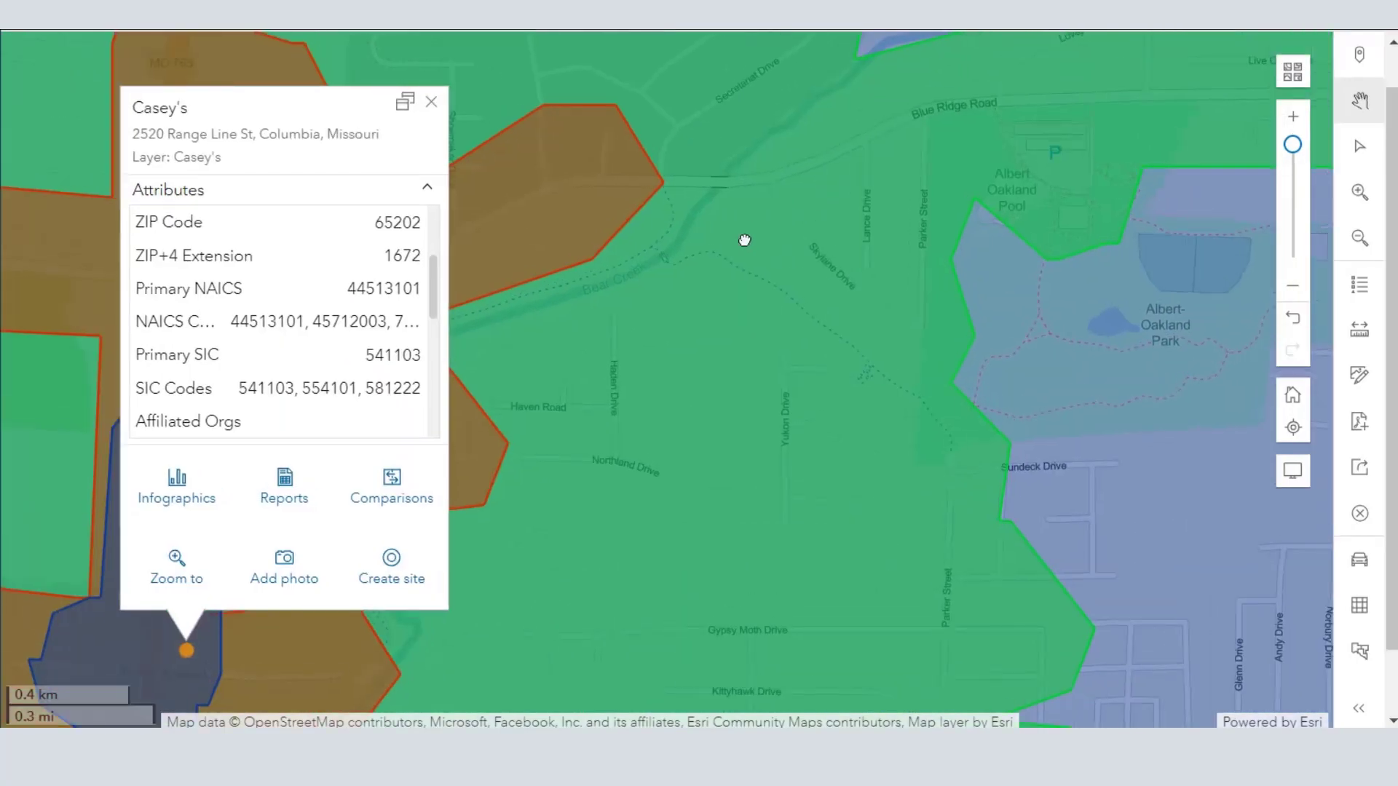
click(430, 102)
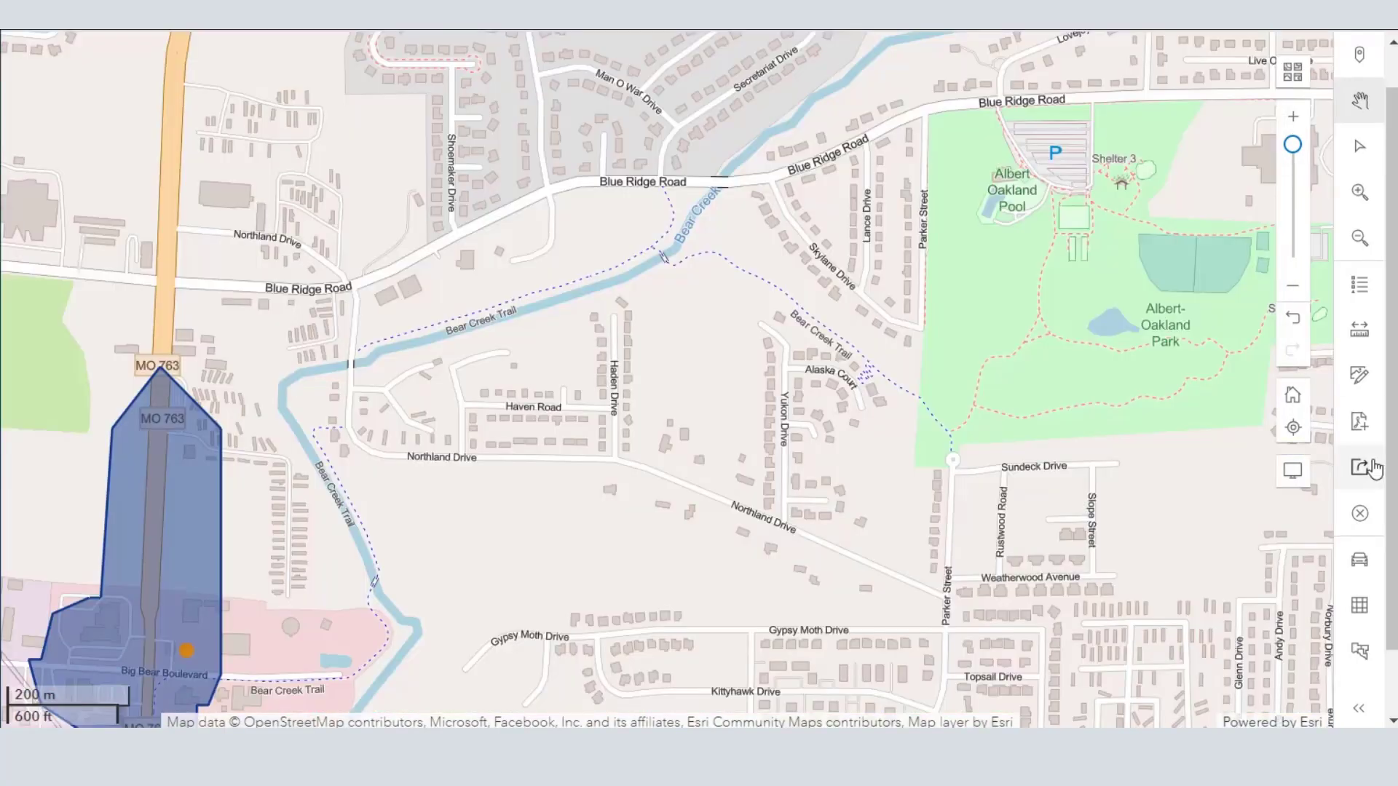
drag(614, 445, 1023, 208)
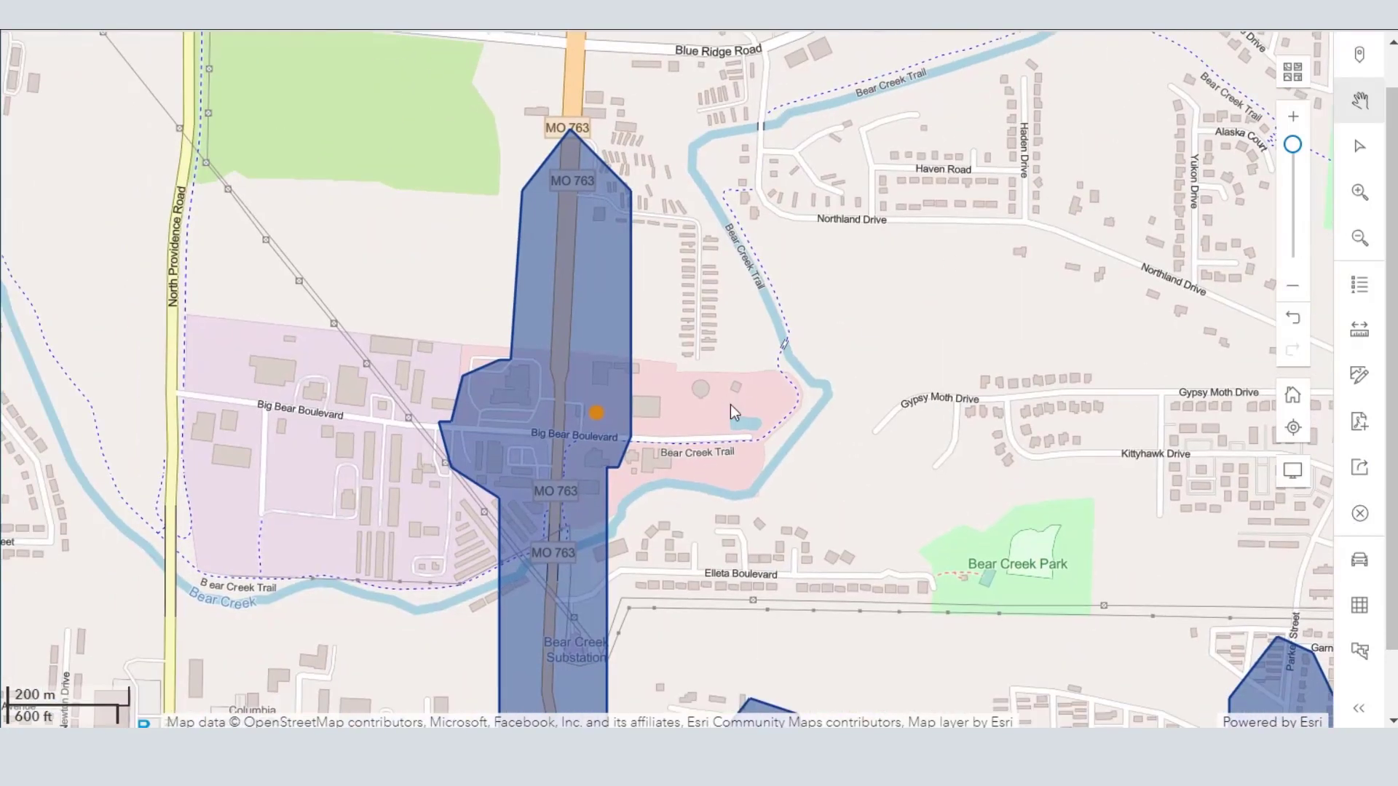
- Clear the Casey's buffers layer from the map, keeping the allsup's, Casey's and Sites layers
drag(740, 409, 747, 334)
drag(801, 413, 769, 175)
drag(836, 281, 814, 94)
drag(683, 281, 597, 152)
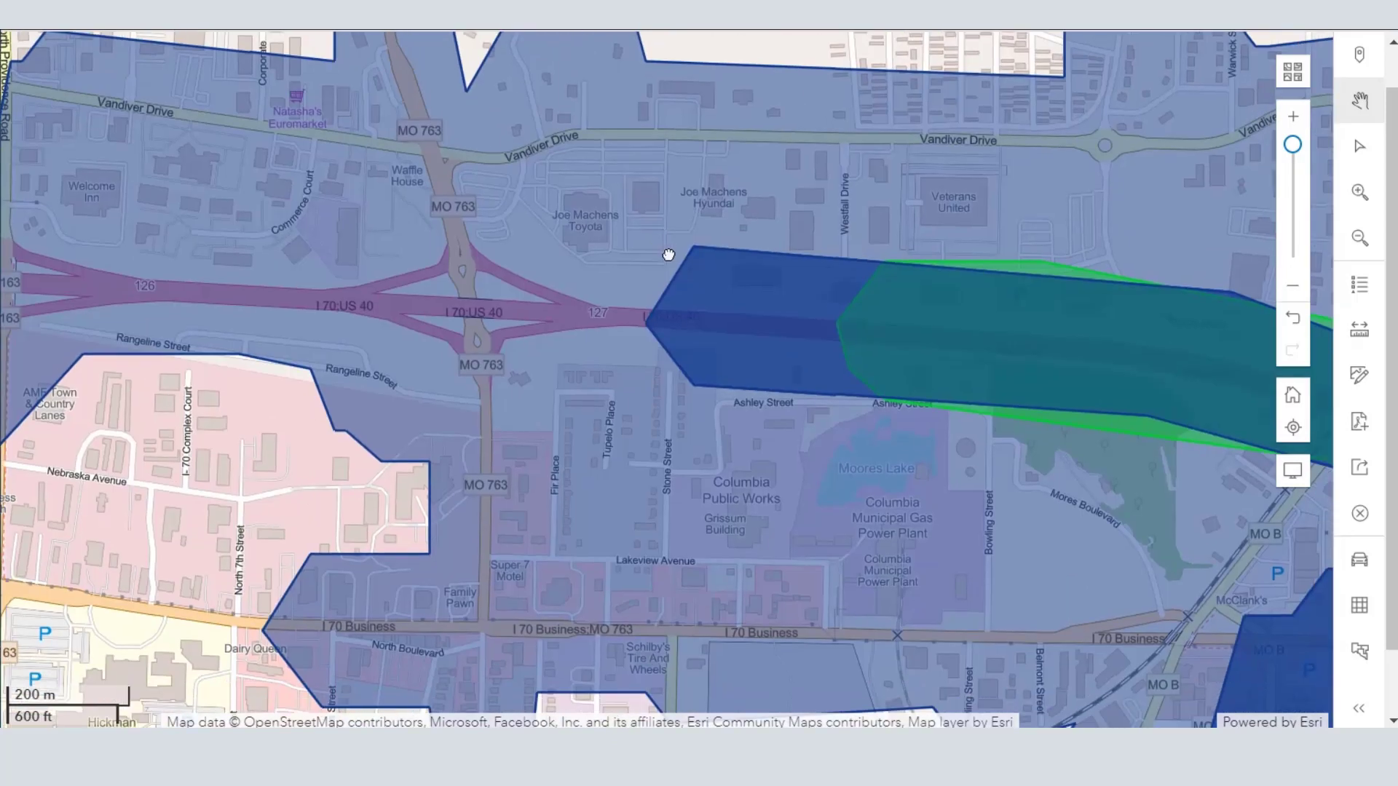
drag(668, 255, 576, 266)
drag(602, 353, 690, 642)
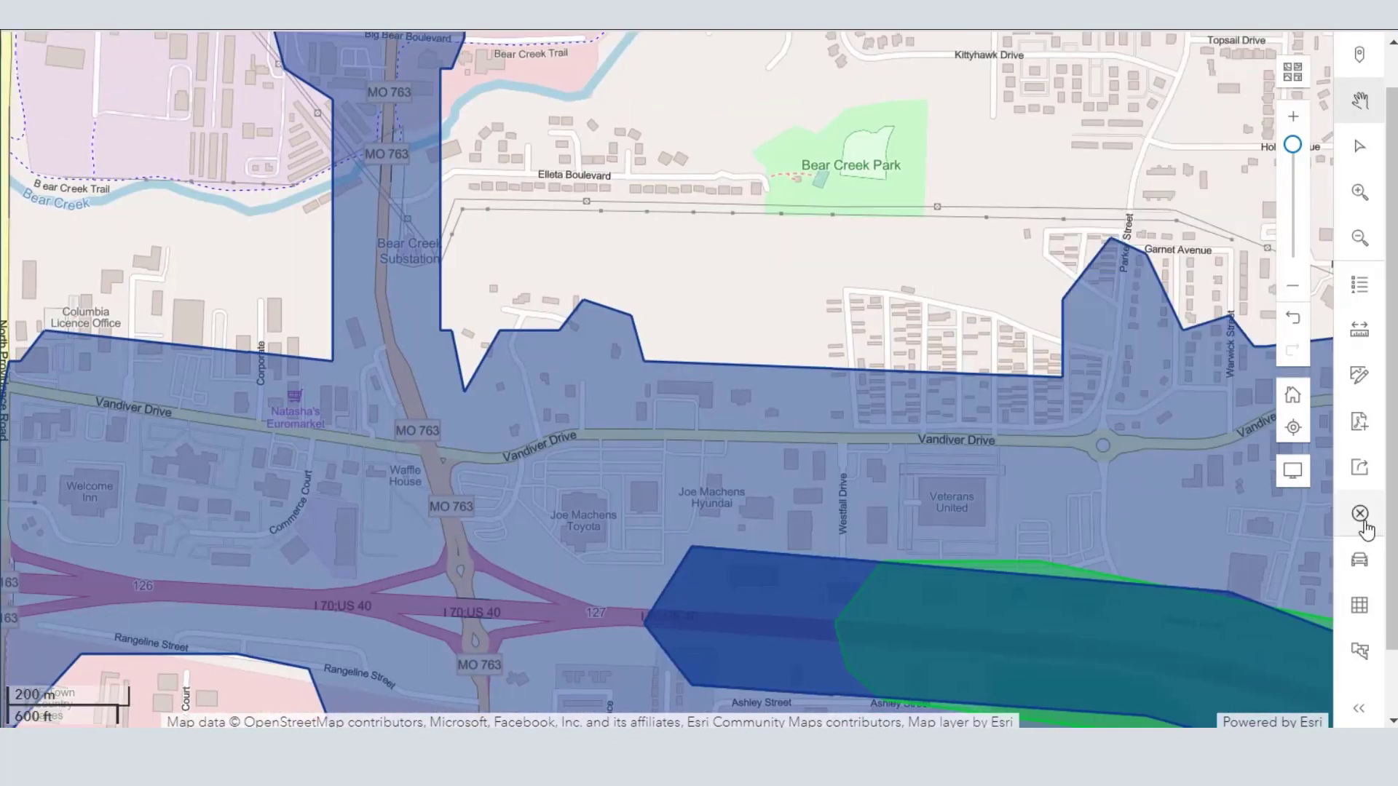
click(1360, 516)
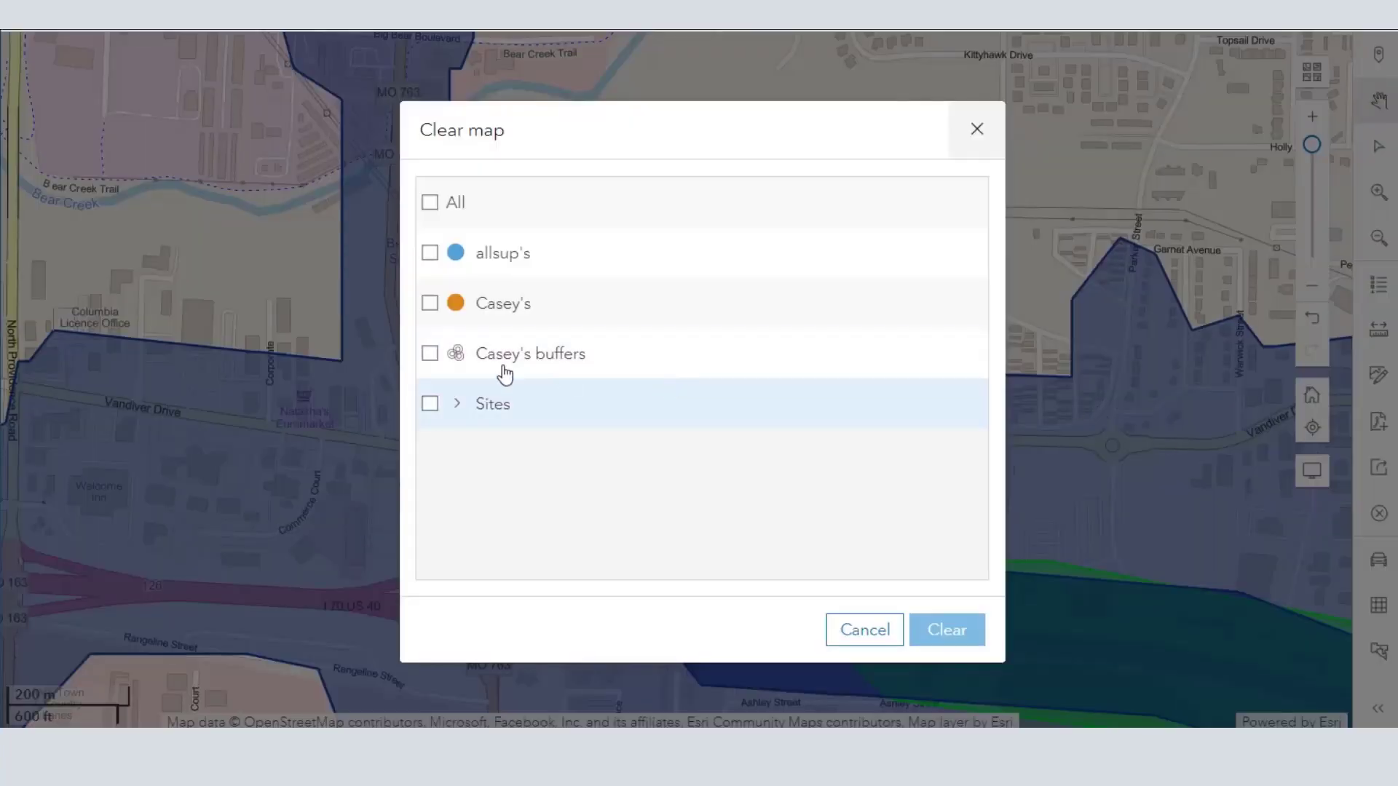
click(430, 355)
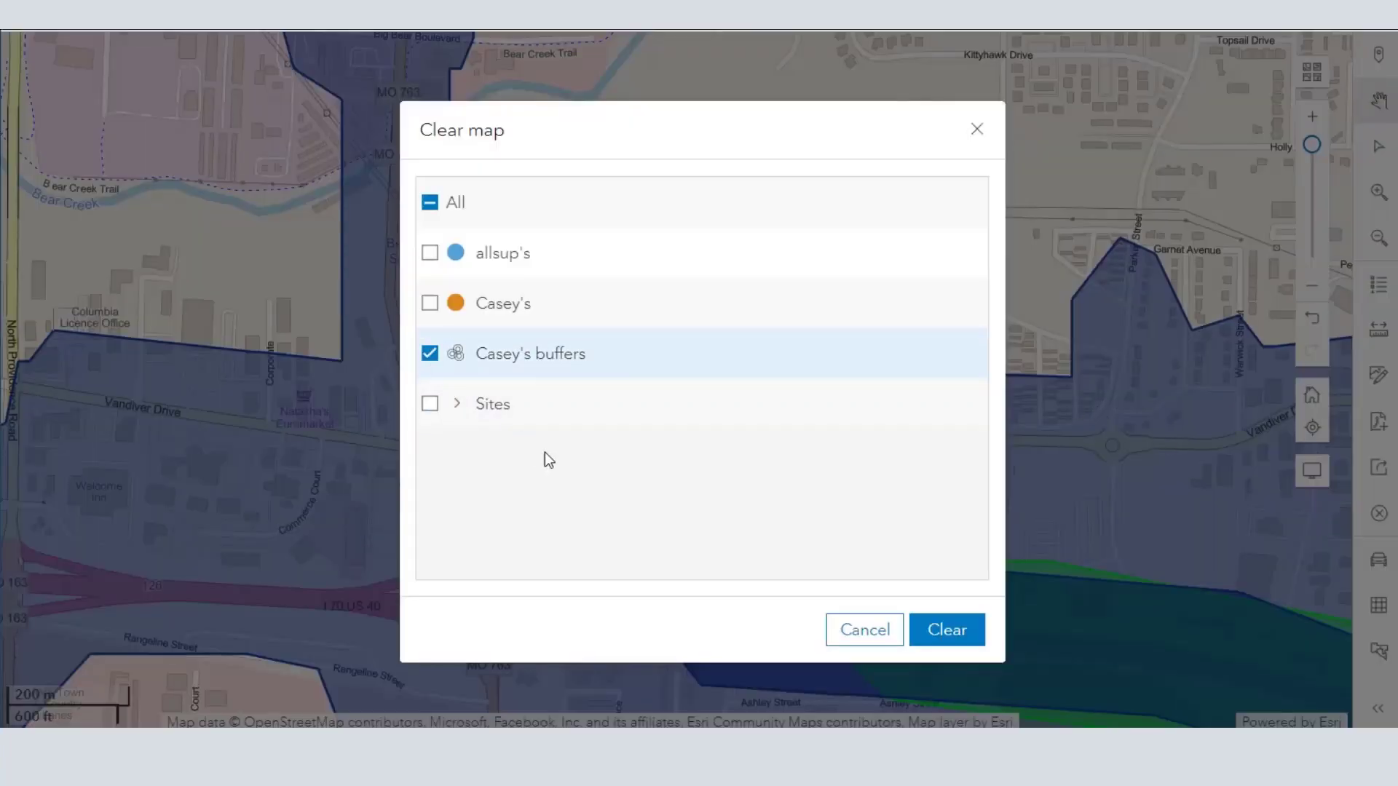
click(928, 624)
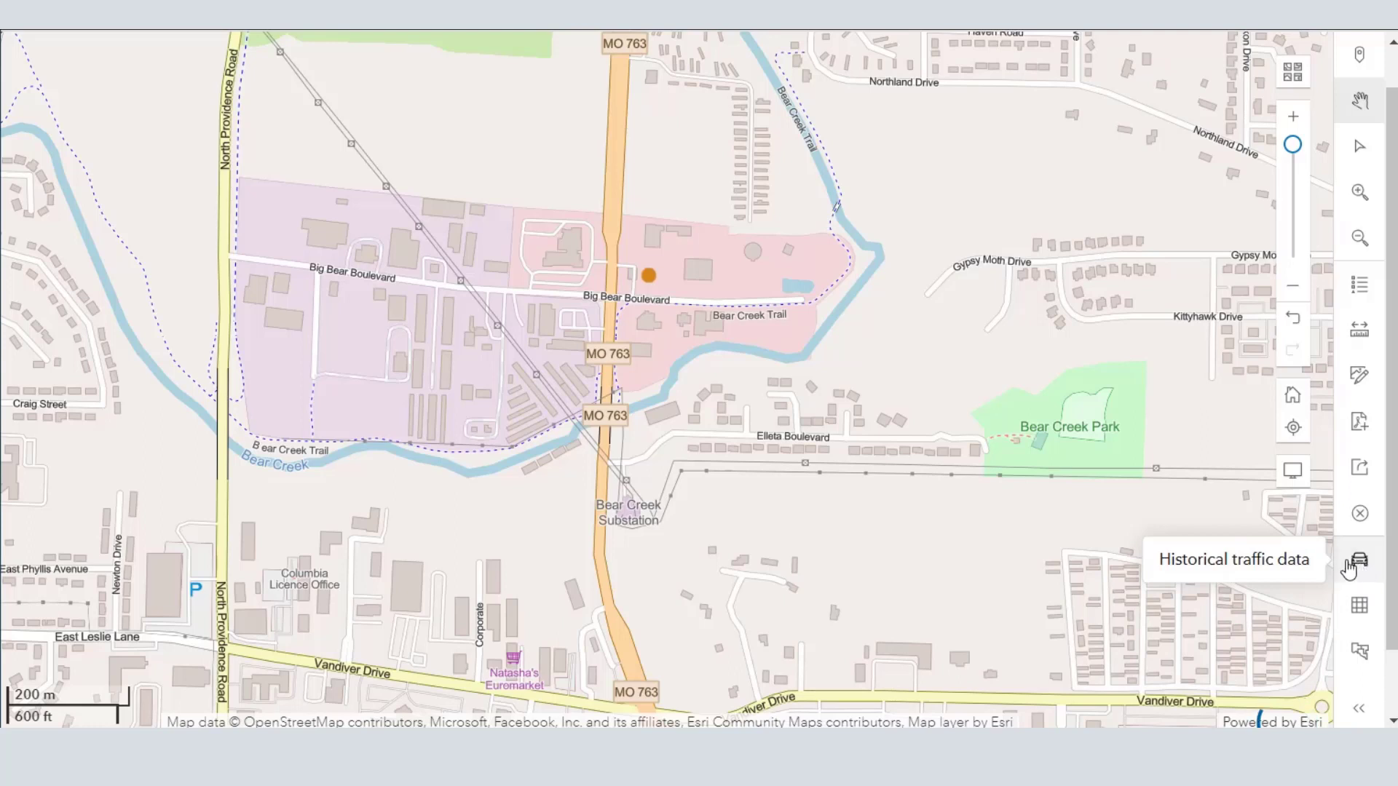
- Show historical traffic data on the map and check the count locations around the Casey's store near Big Bear Boulevard
click(1361, 568)
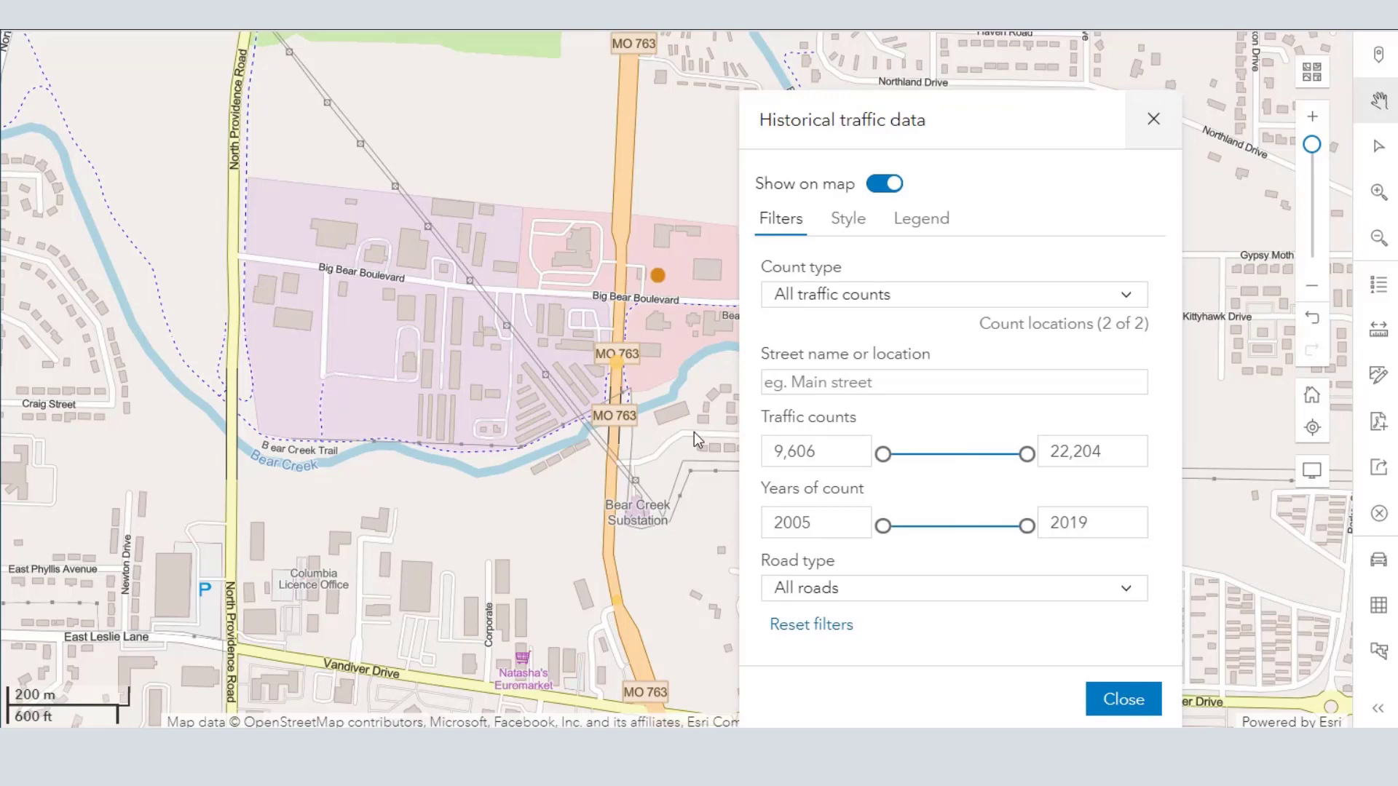
drag(526, 356, 363, 301)
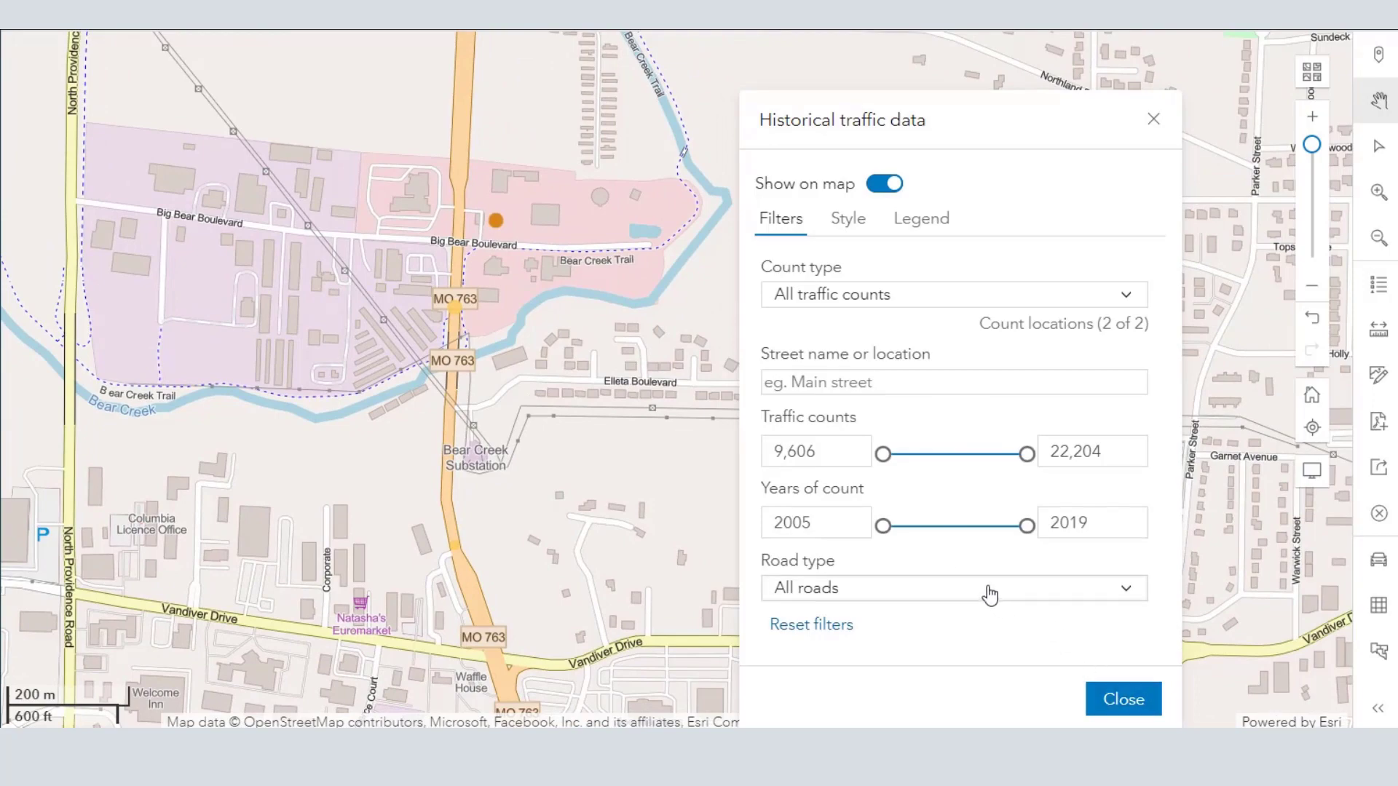
scroll(702, 535, down, 1)
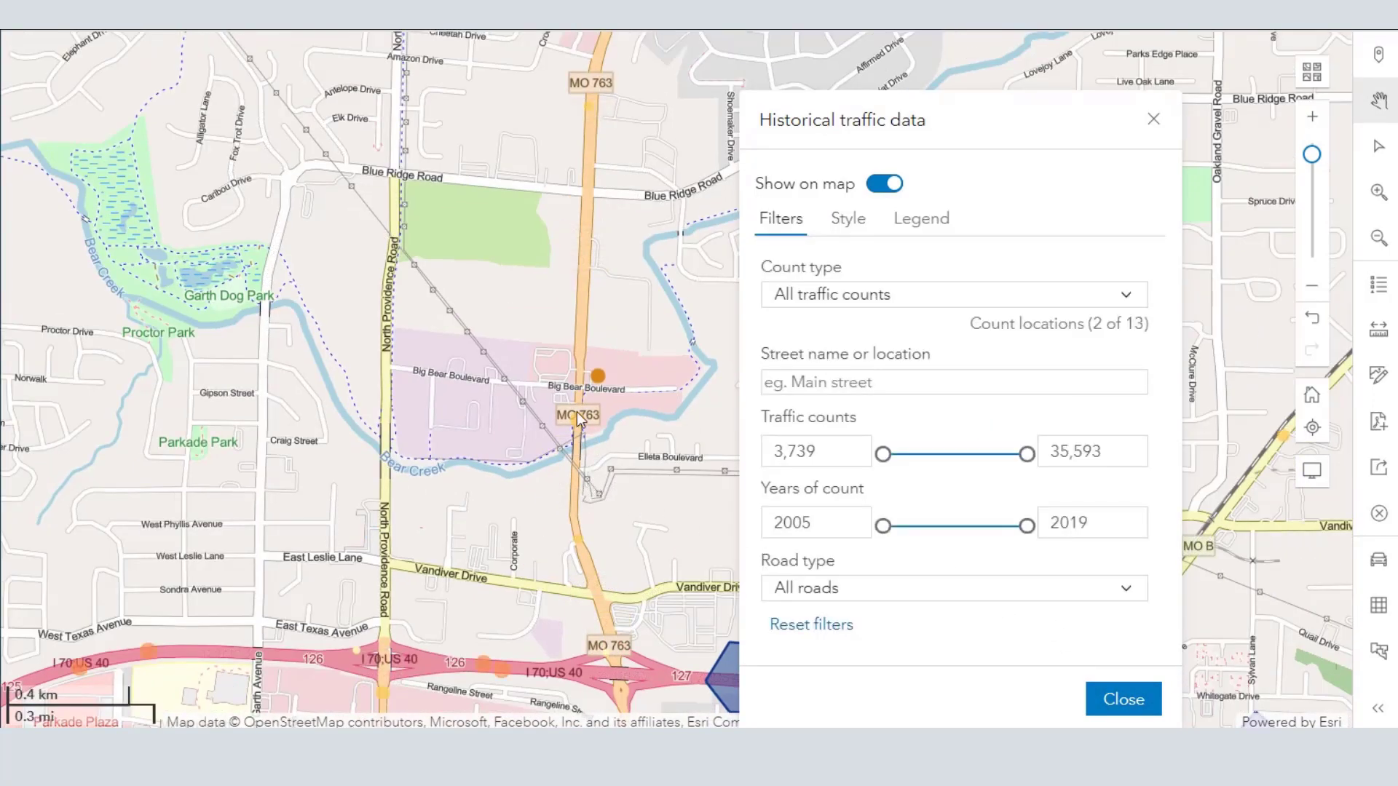
scroll(577, 412, up, 1)
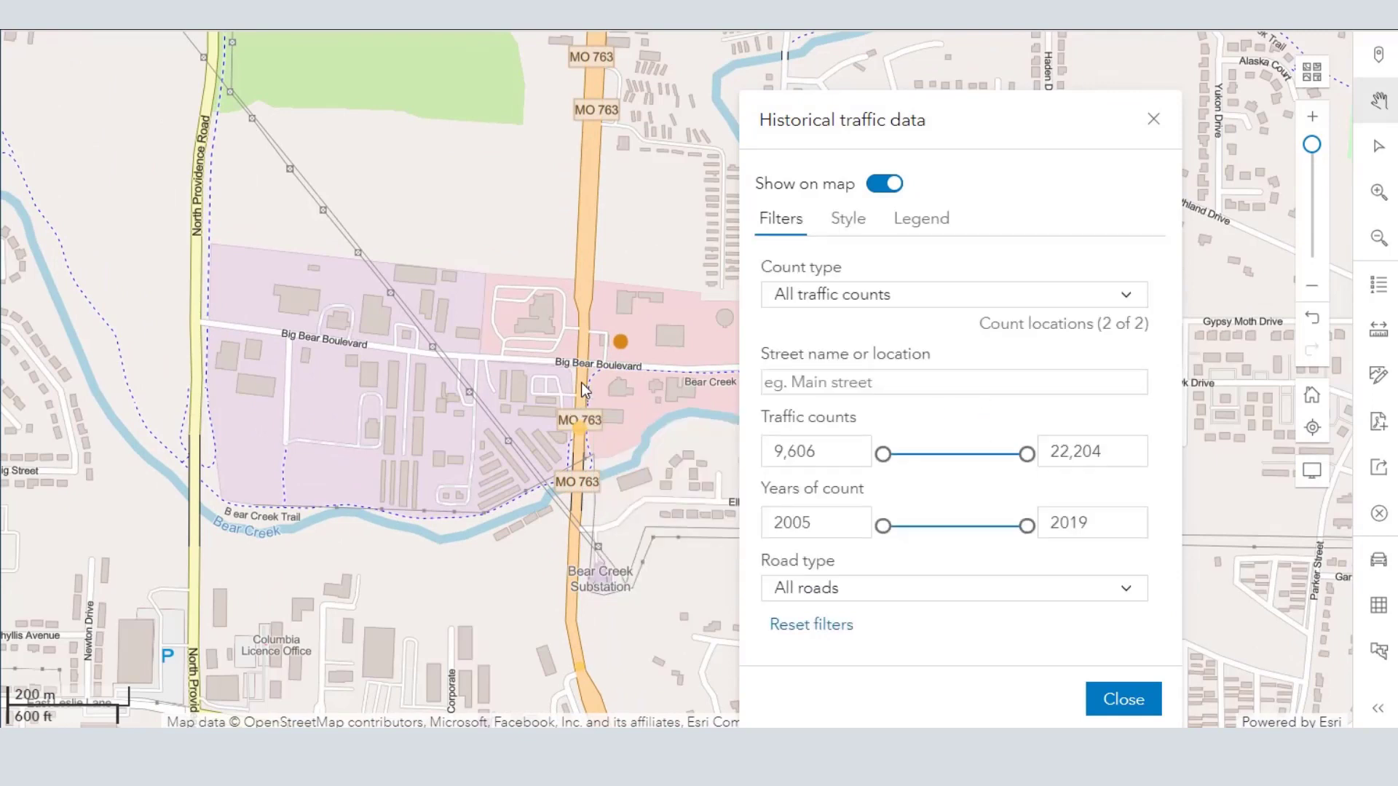
- Review the traffic count legend and style options of the historical traffic data, return to its filters and close the settings
click(922, 222)
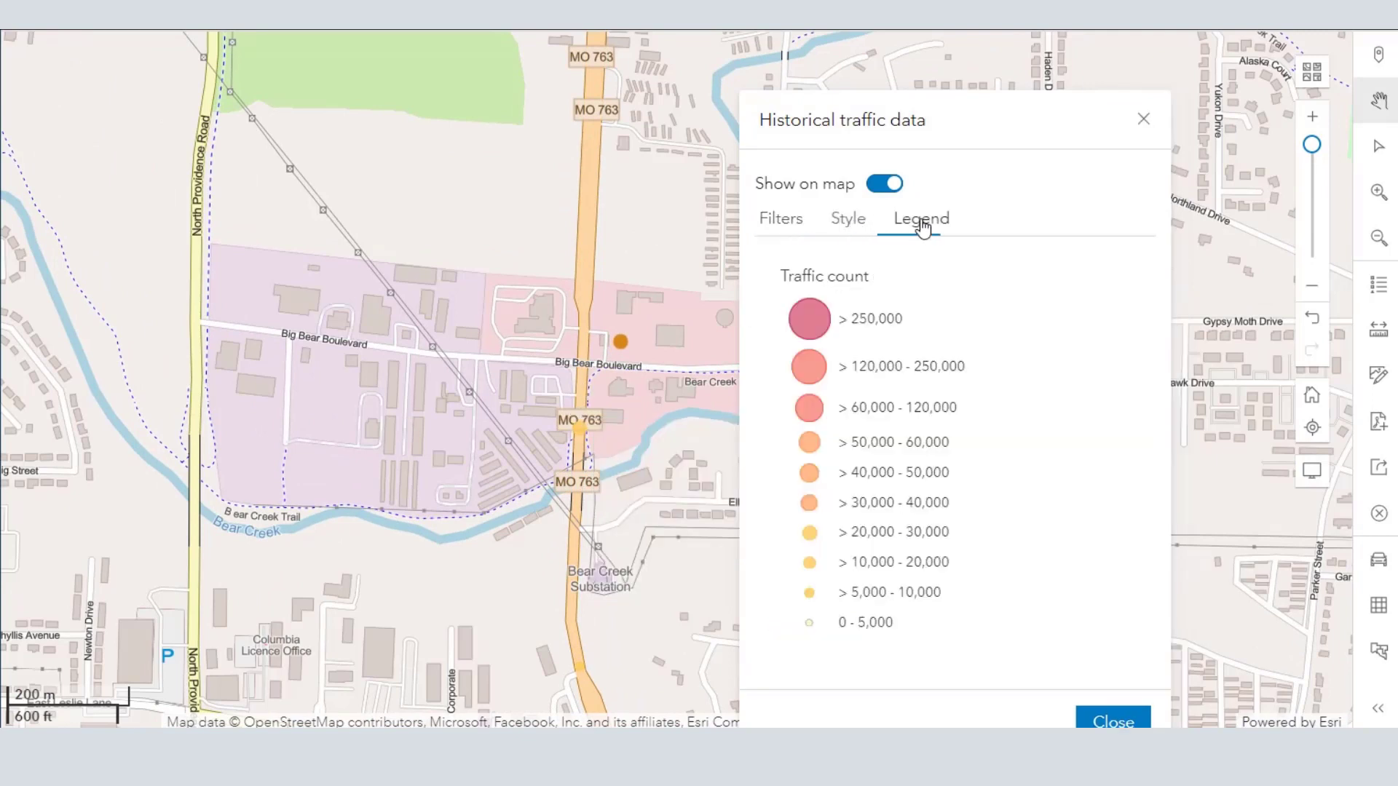
click(849, 223)
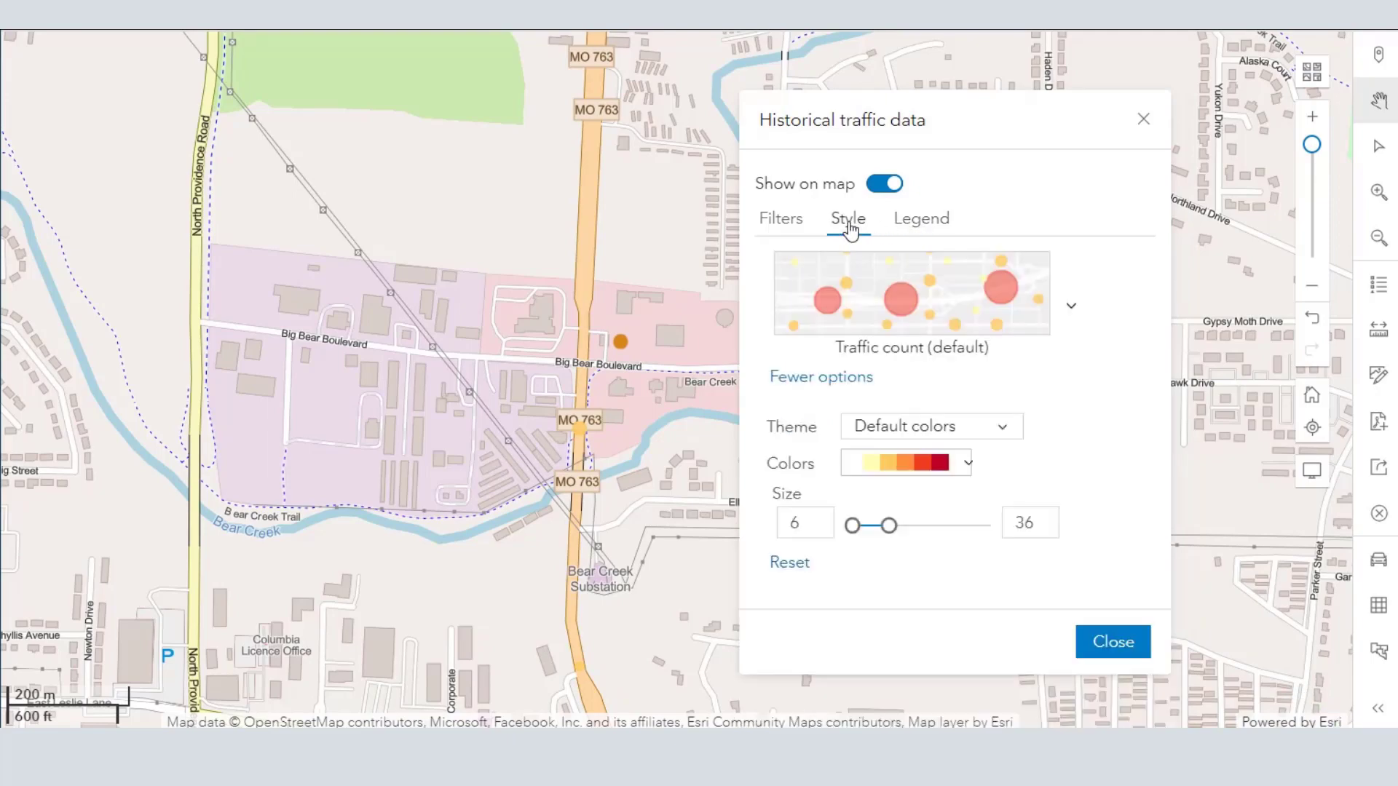
click(799, 224)
click(1121, 698)
- Inspect the traffic counts at points along I-70 Bus, I-70 and US Hwy 63 within the drive-time areas
scroll(710, 509, down, 1)
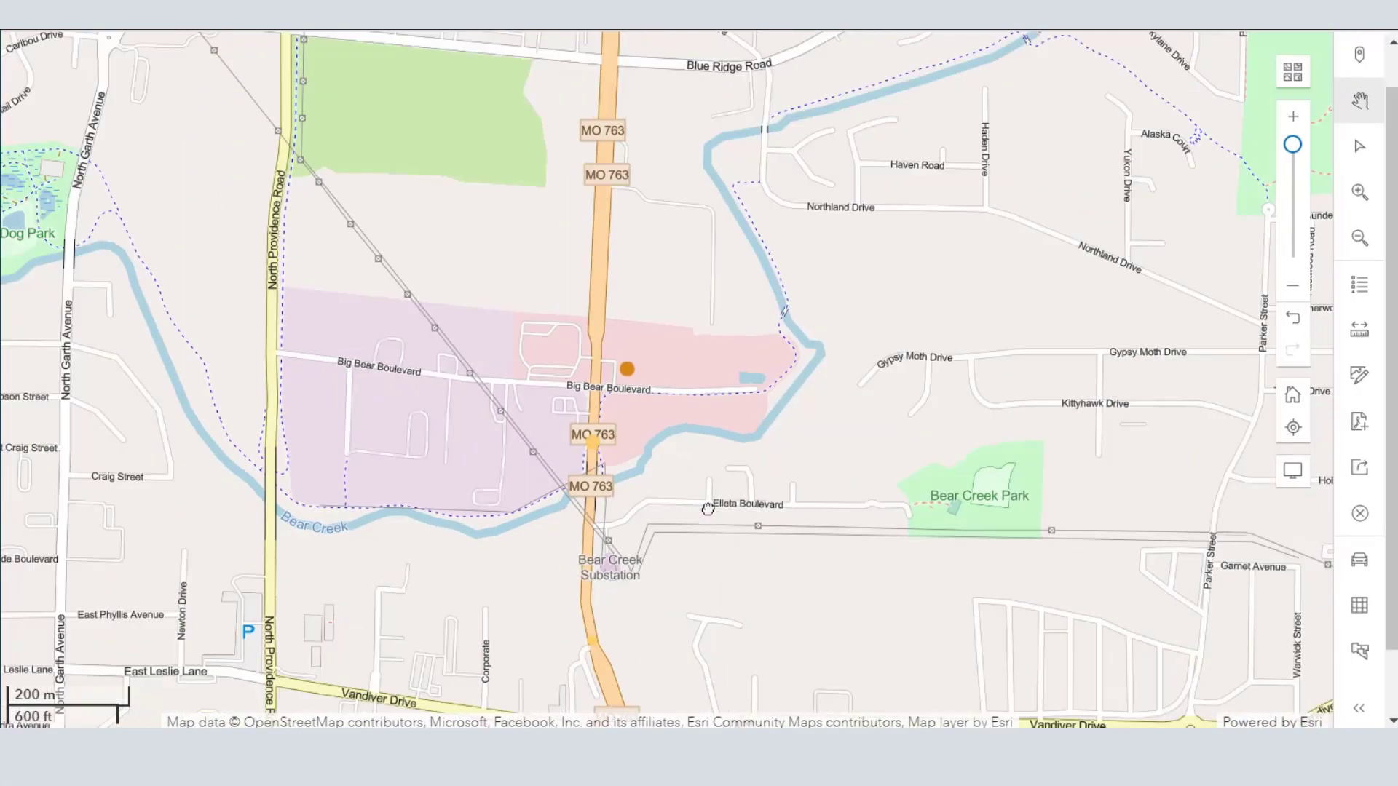
drag(791, 548, 711, 293)
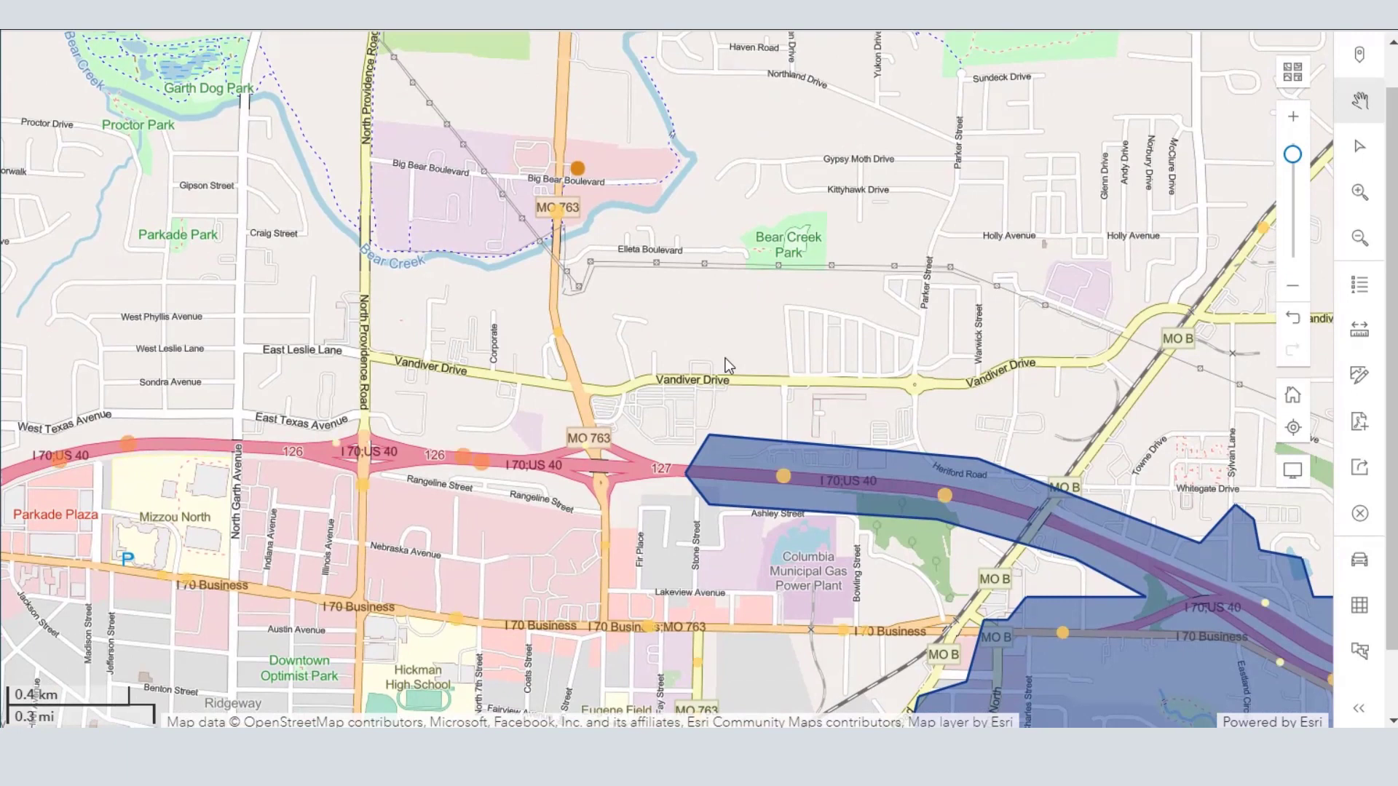
drag(563, 472, 509, 279)
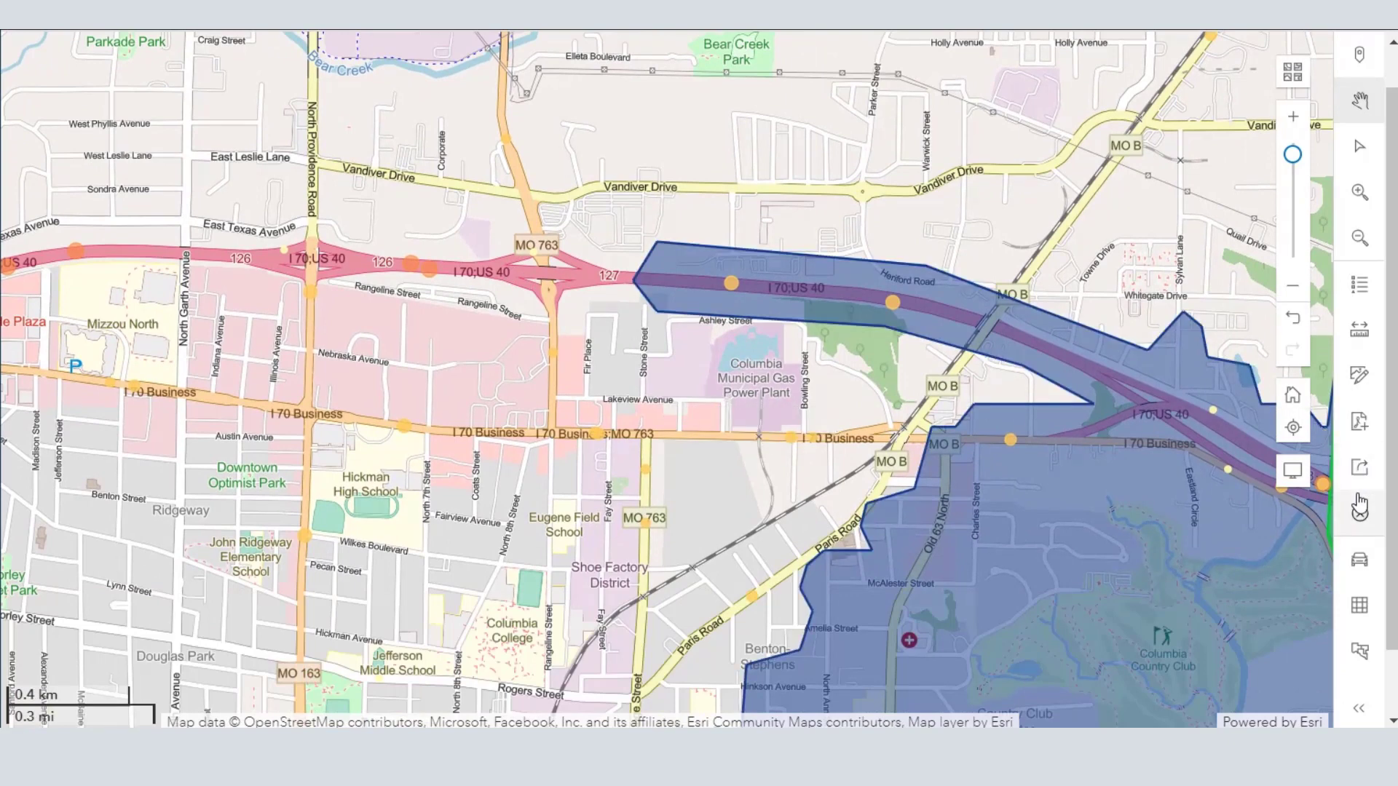
drag(656, 453, 564, 426)
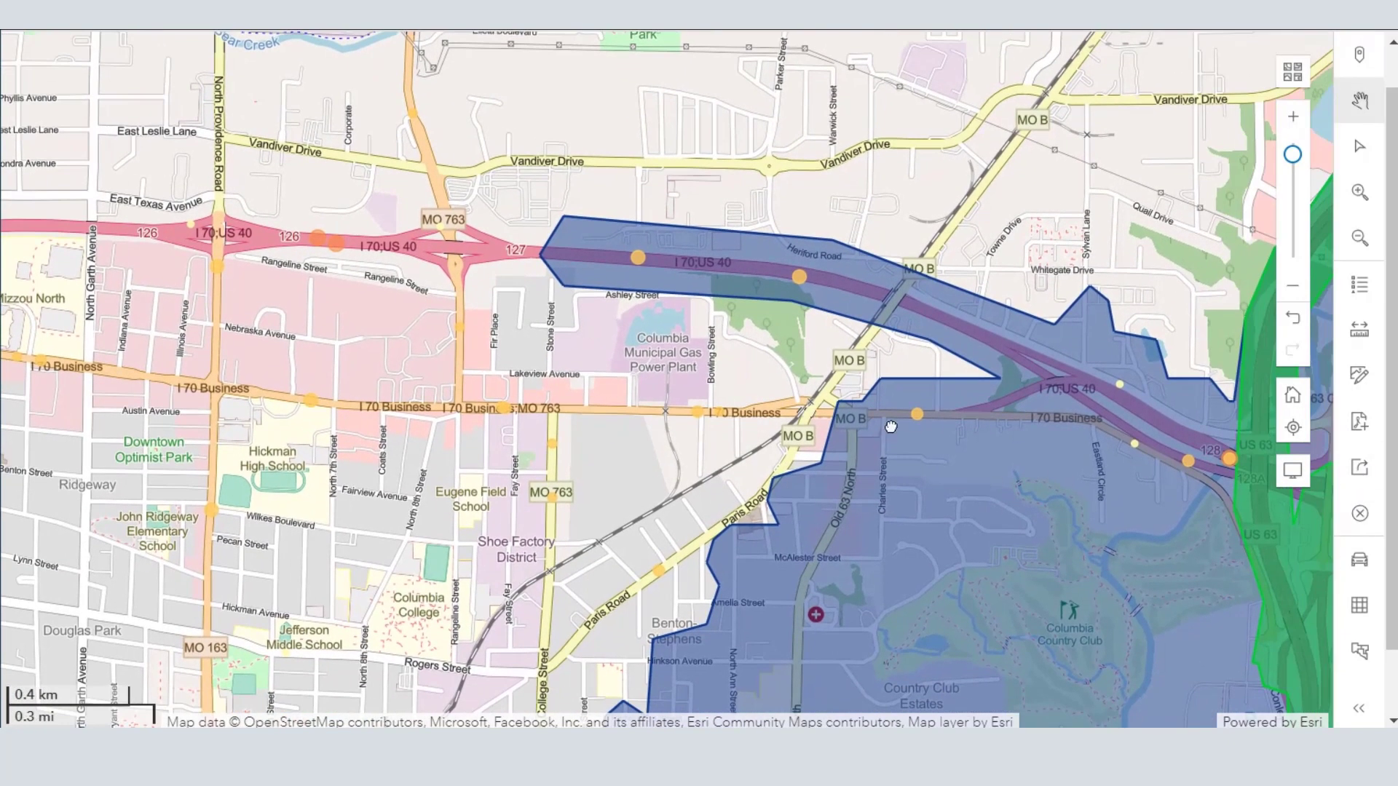
mouse_move(919, 418)
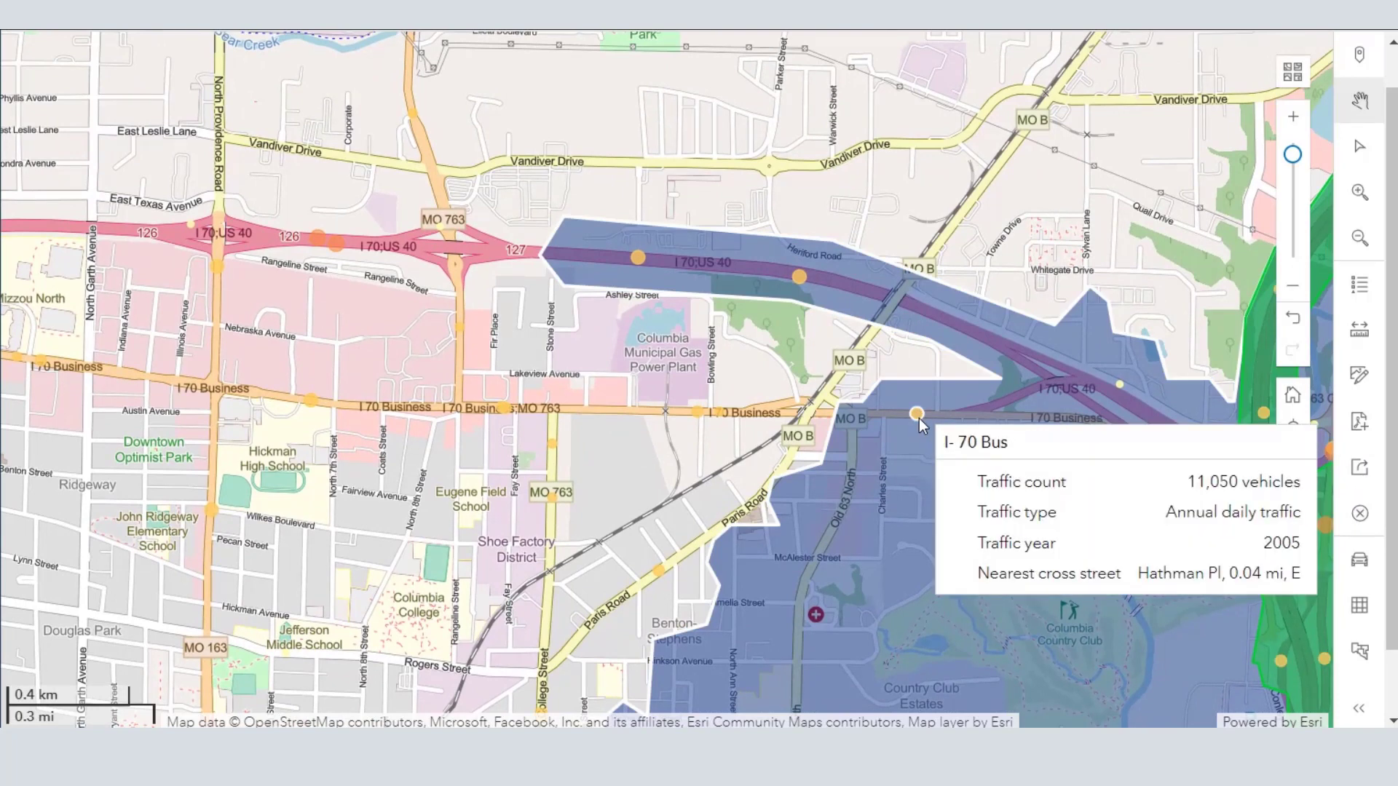
mouse_move(798, 277)
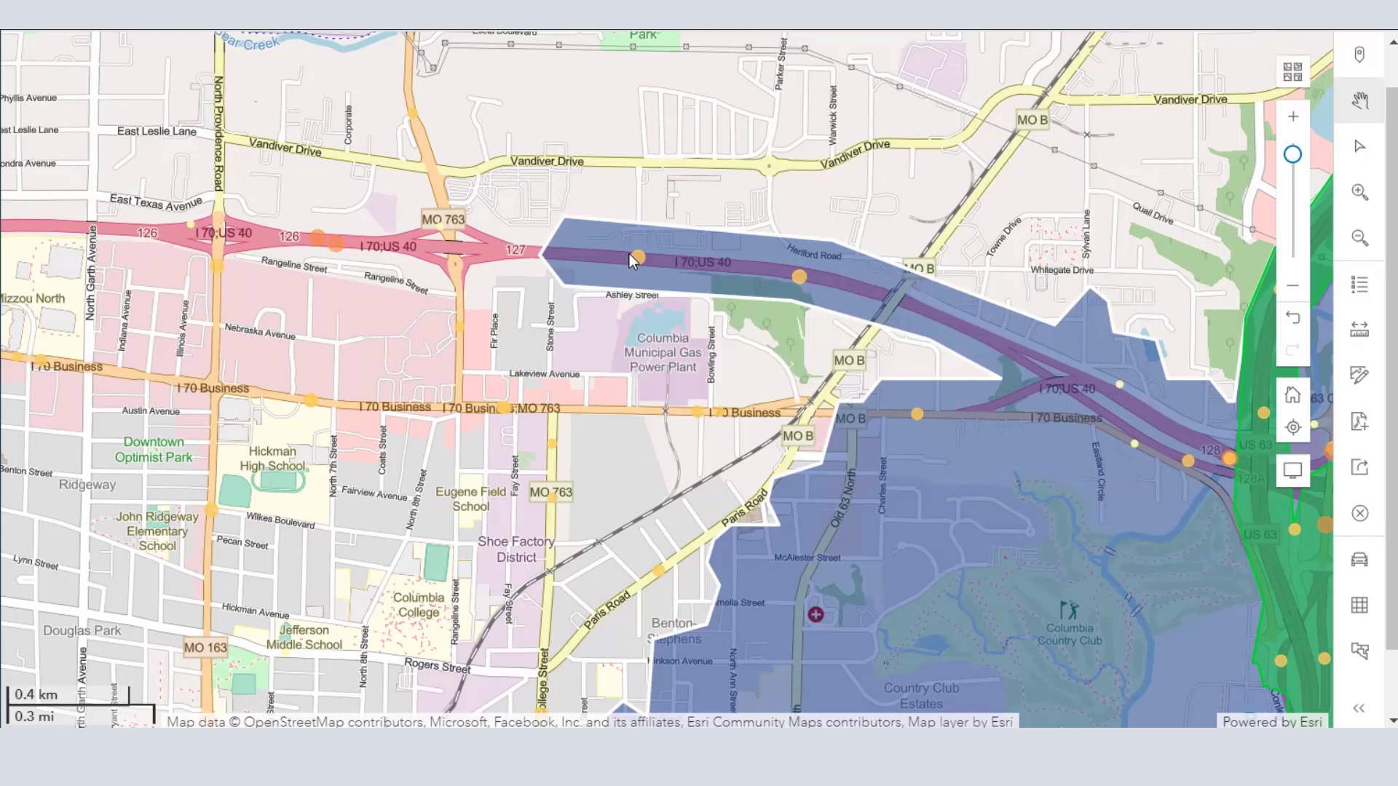
mouse_move(635, 257)
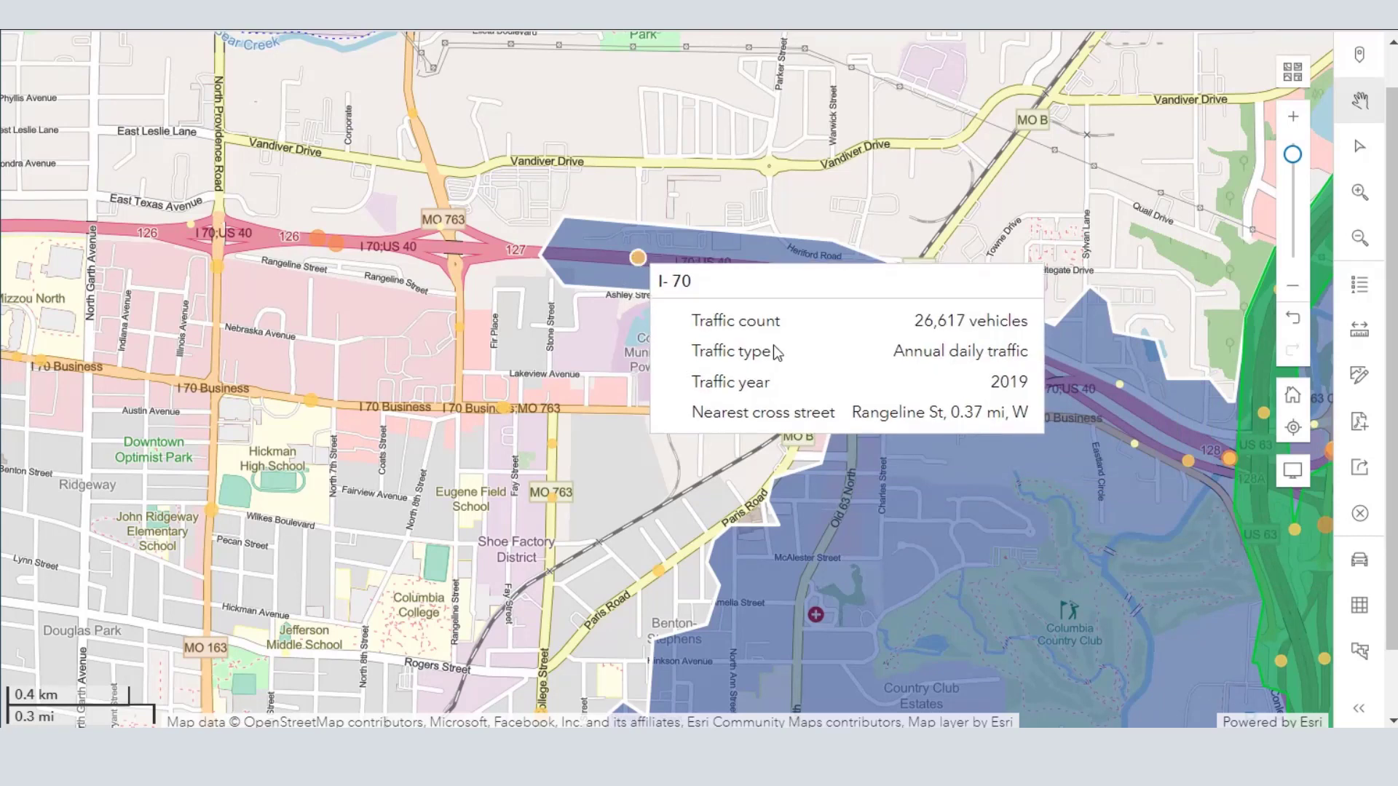
mouse_move(1229, 459)
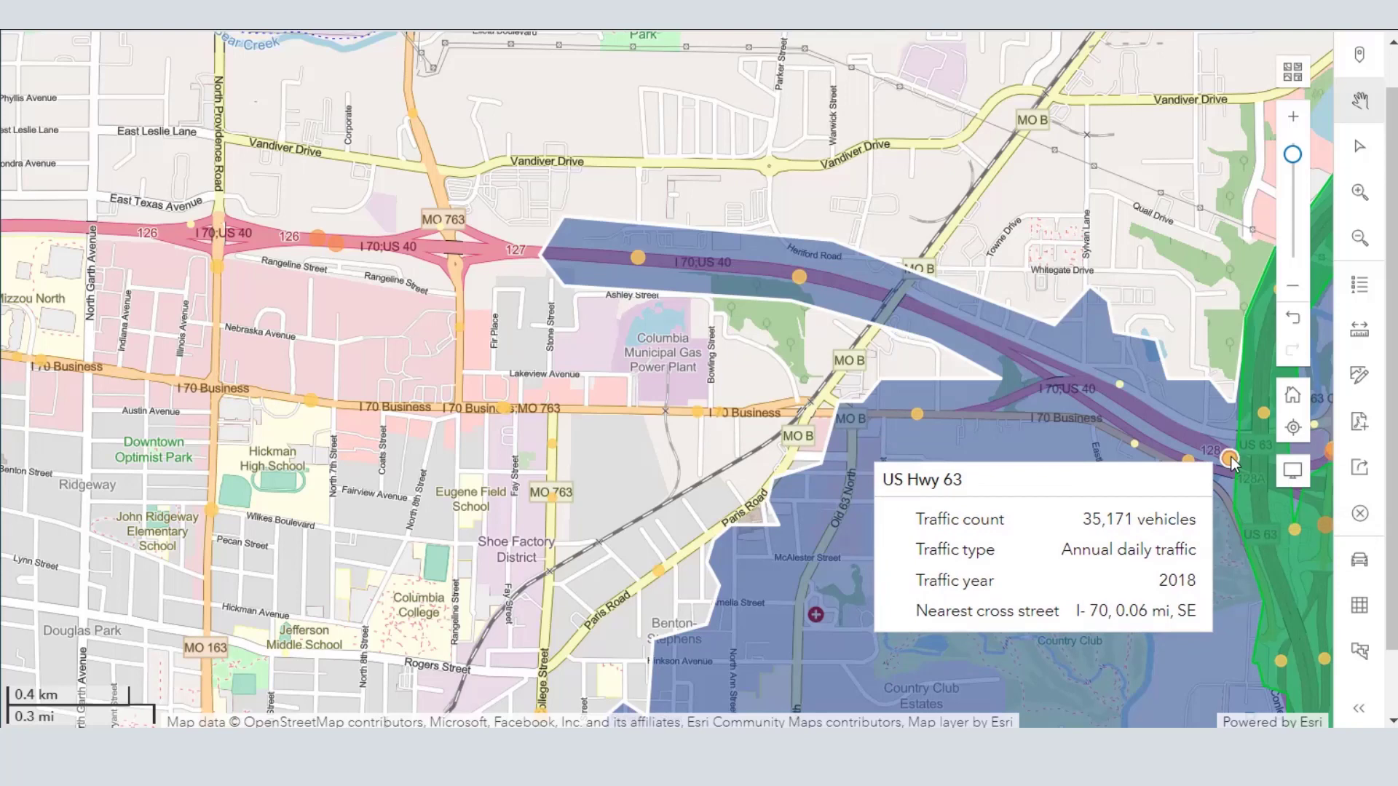
drag(619, 486, 412, 408)
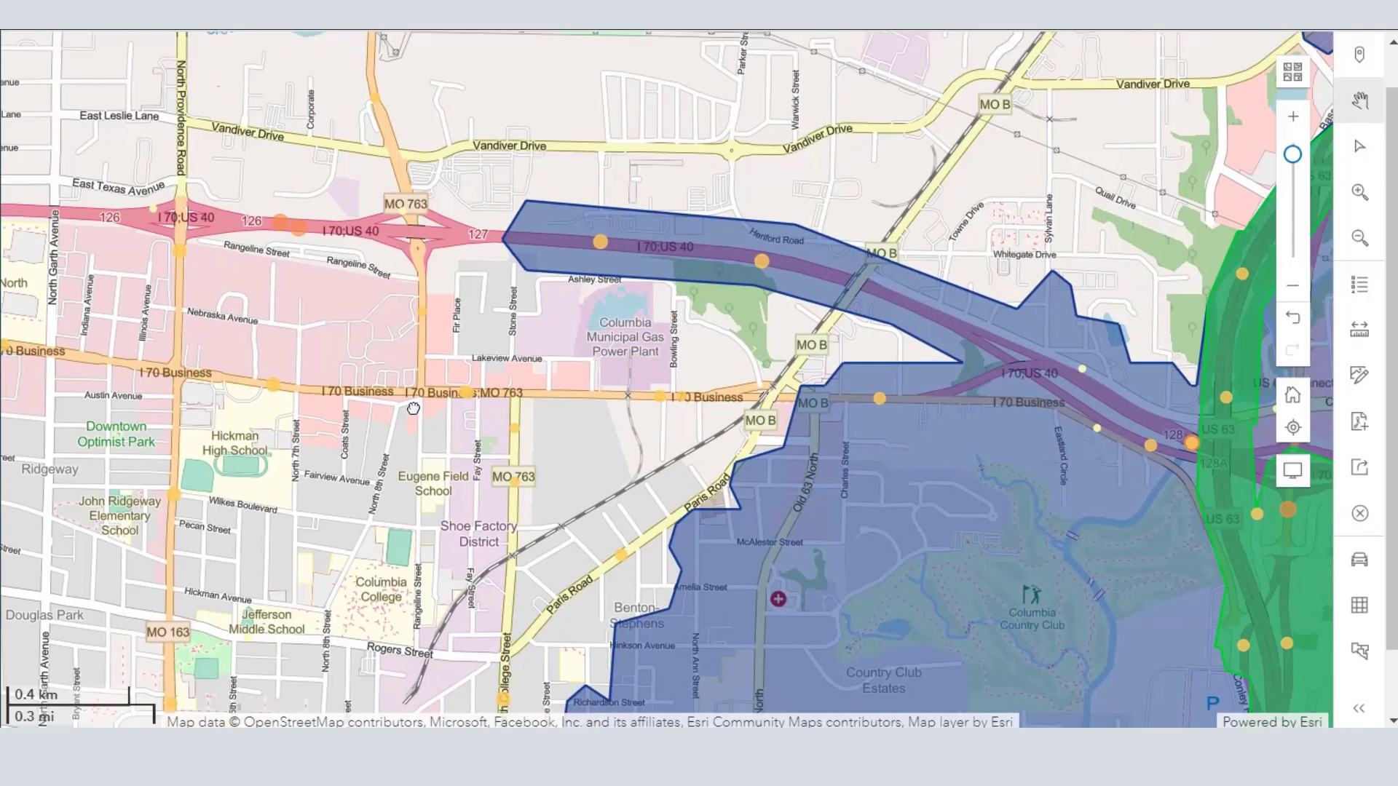
mouse_move(1058, 562)
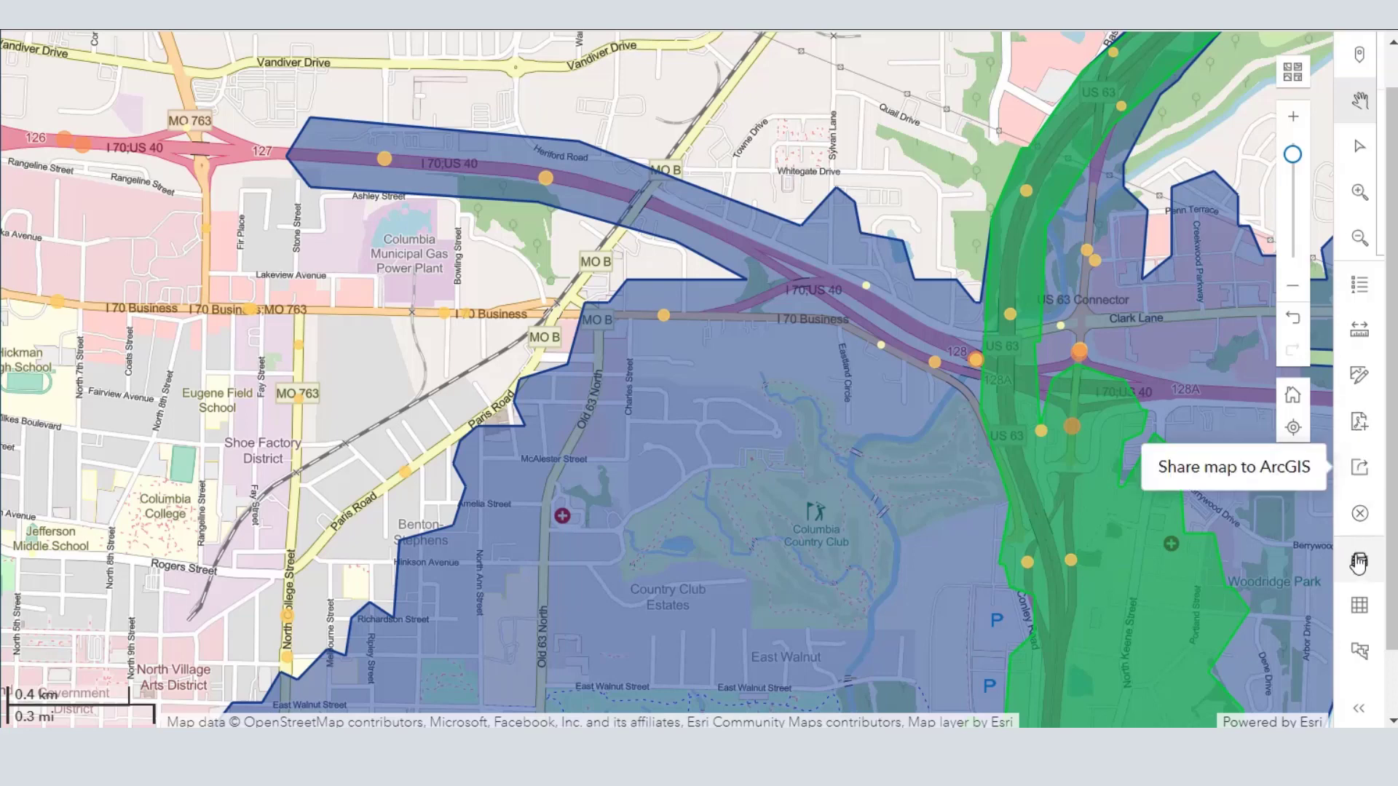
- Examine the map legend's traffic count classes and the options of the Historical traffic layer, then close the legend
click(1359, 284)
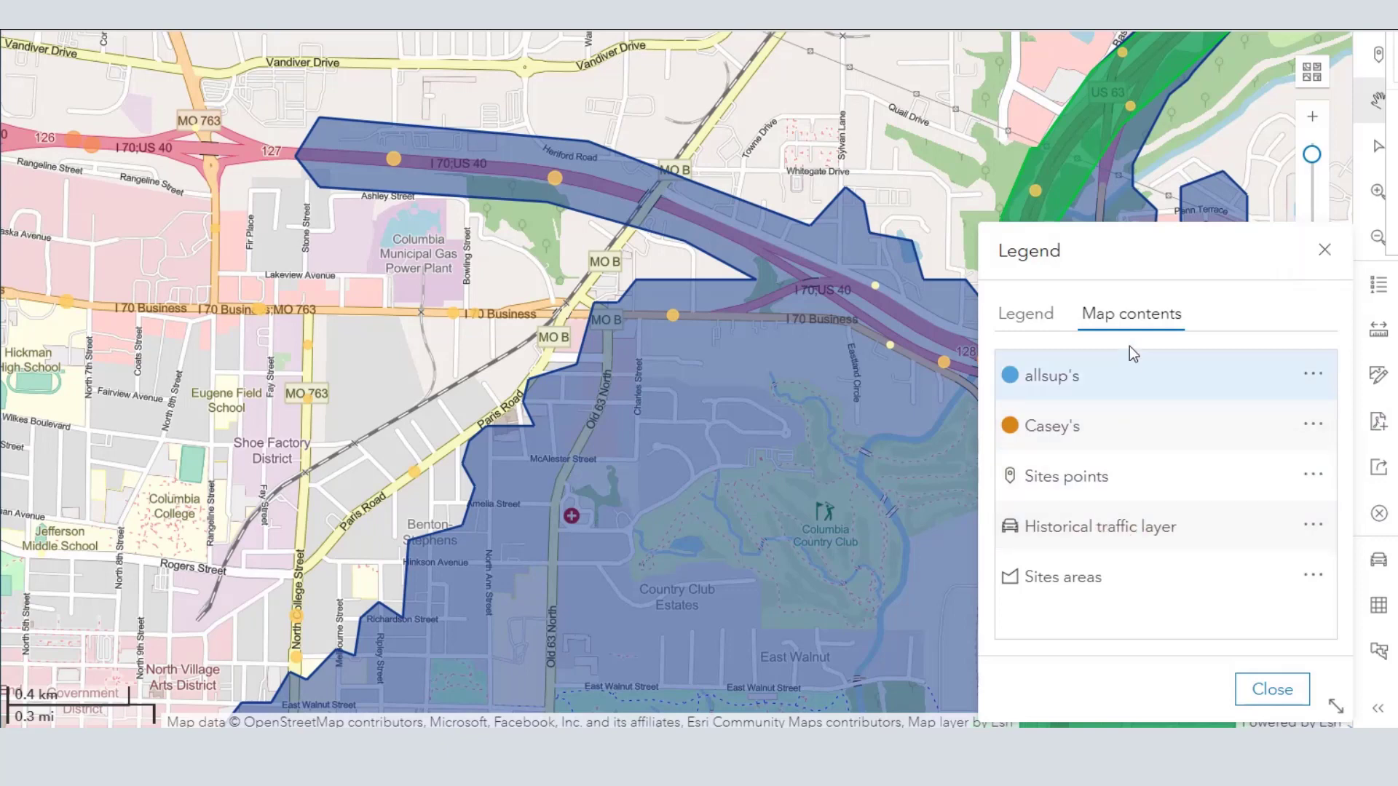
click(1008, 315)
scroll(1085, 523, down, 5)
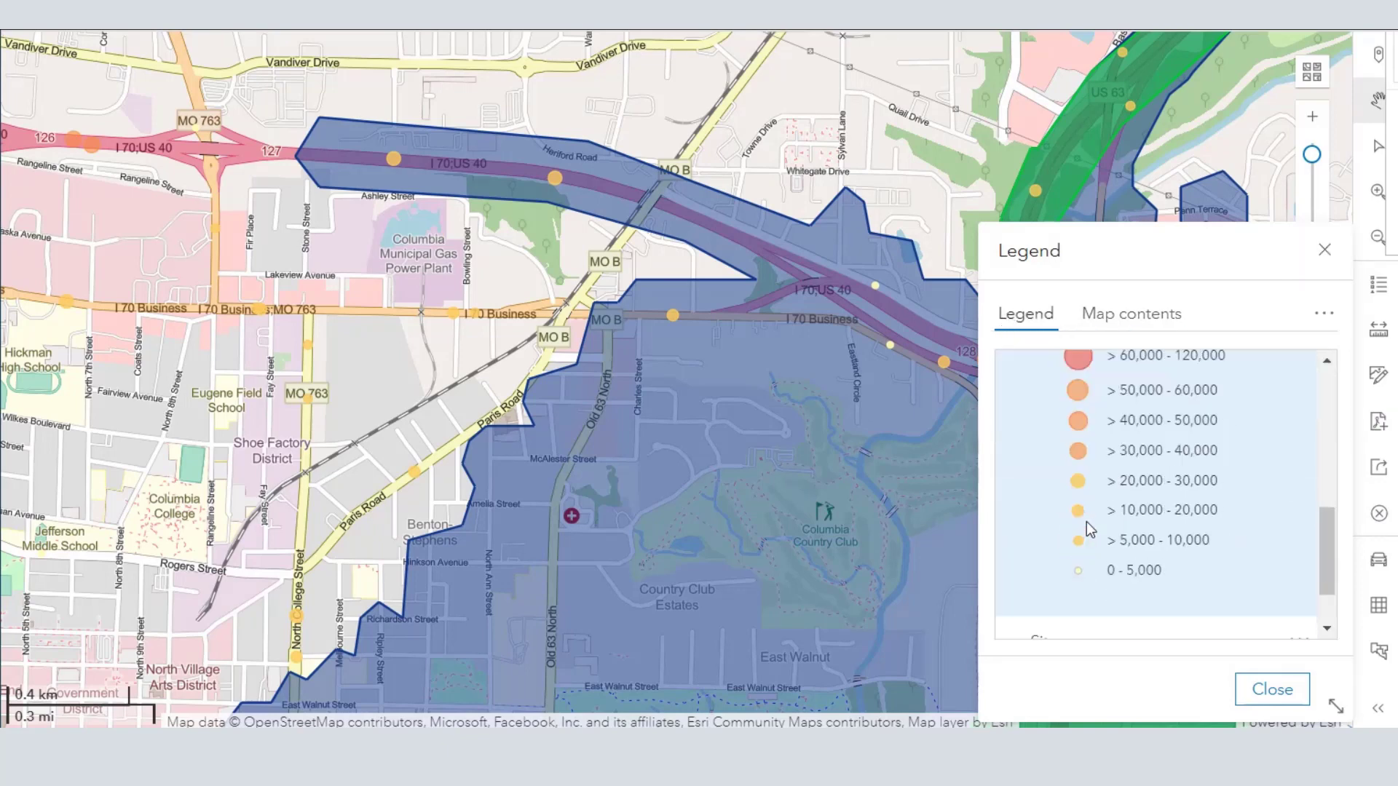
scroll(1090, 524, up, 1)
scroll(1090, 526, up, 2)
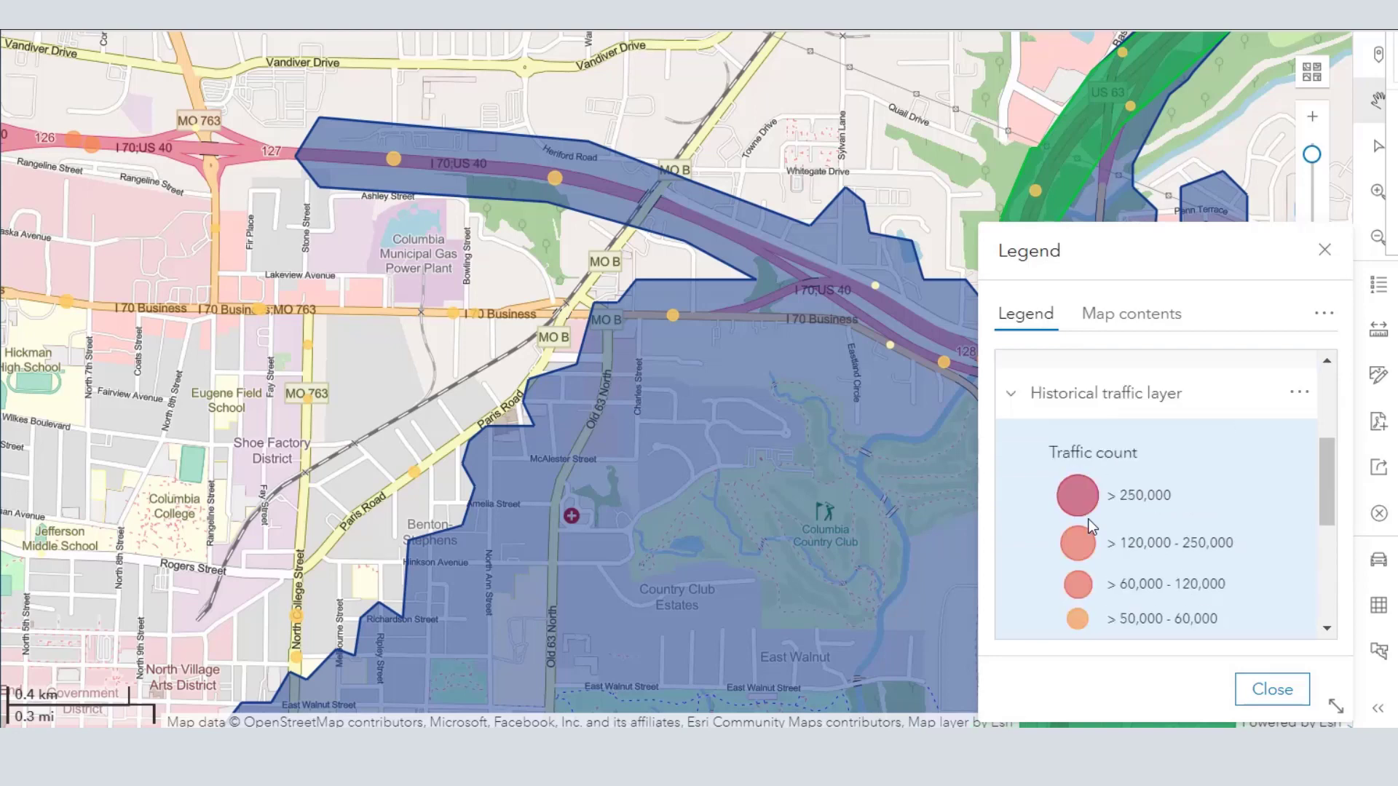
click(1299, 397)
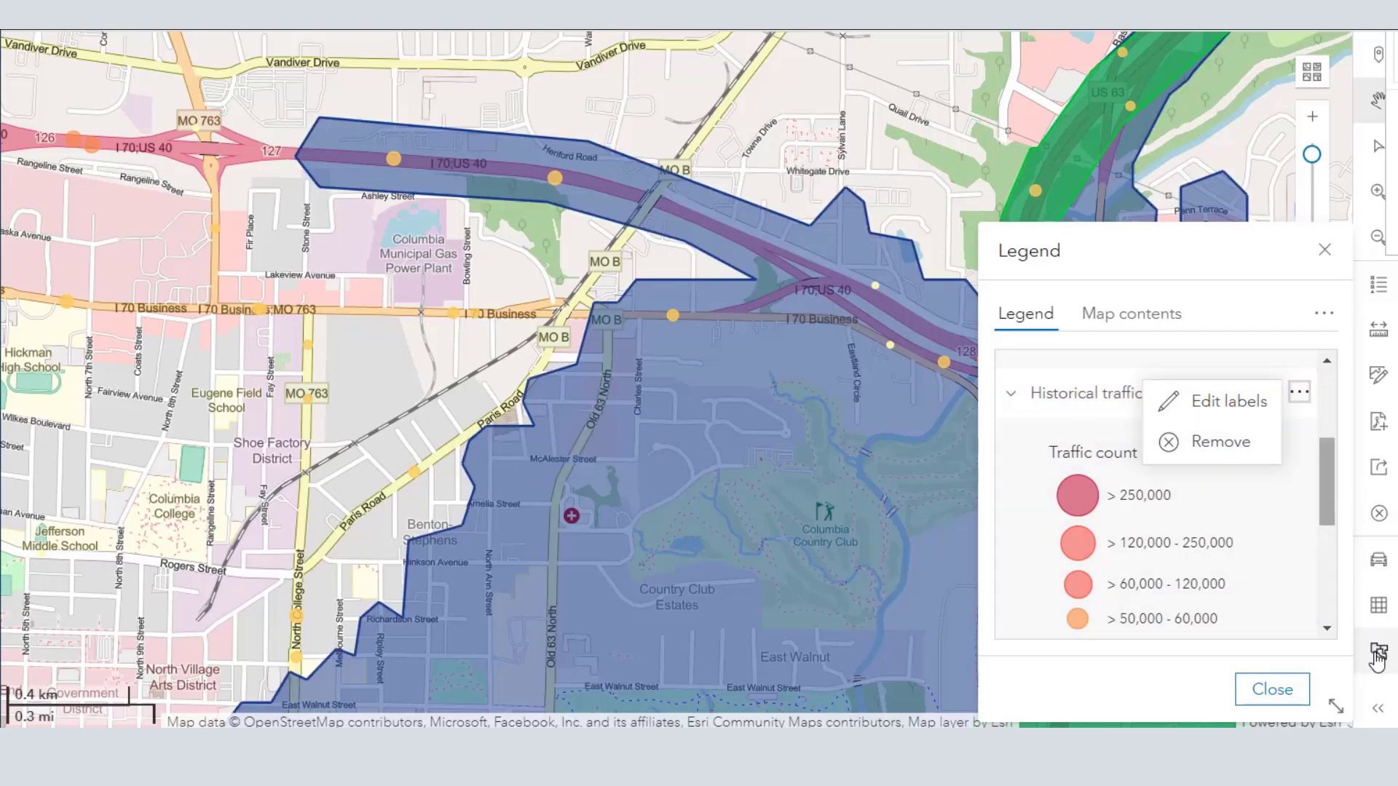
click(1287, 690)
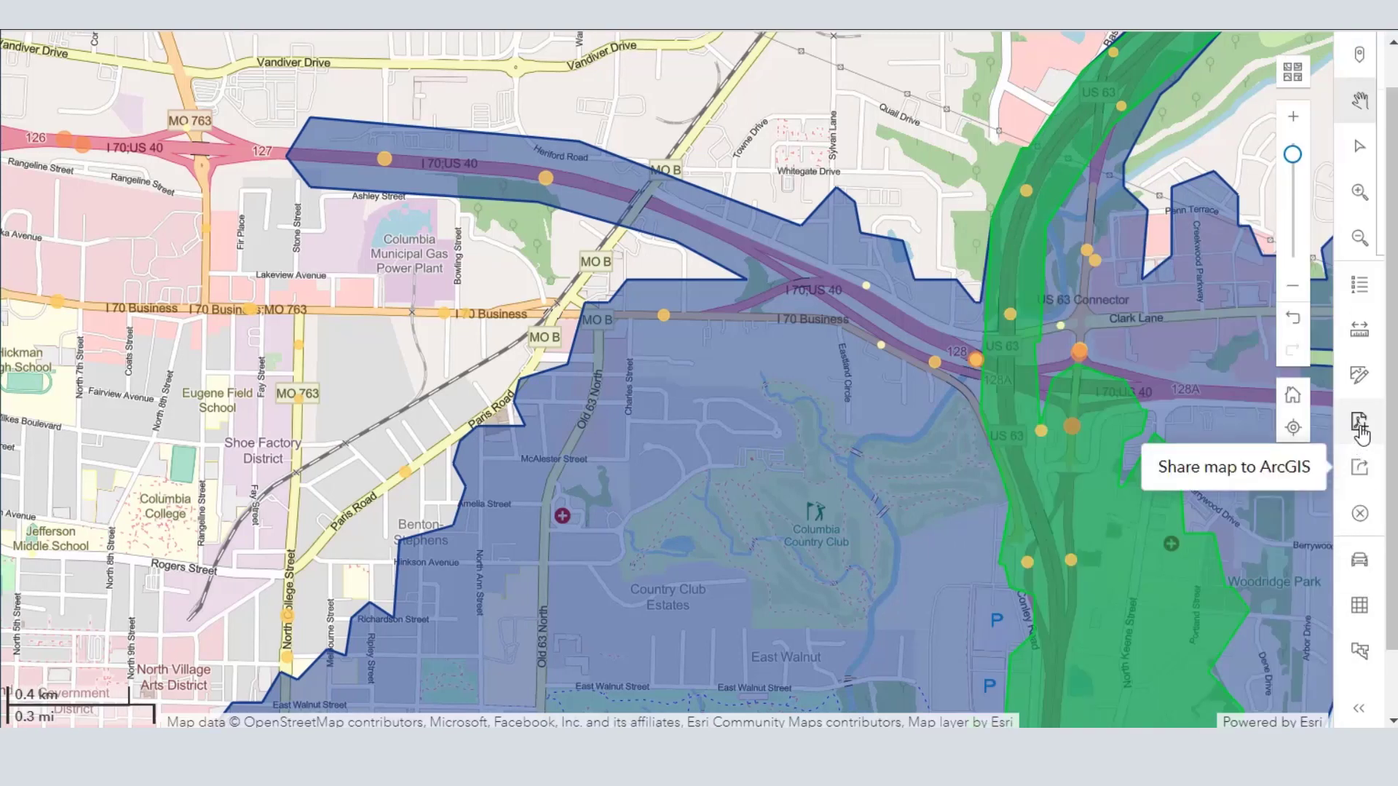
- Look over the annotation tools and the available boundaries and labels, closing both without adding anything
click(1360, 378)
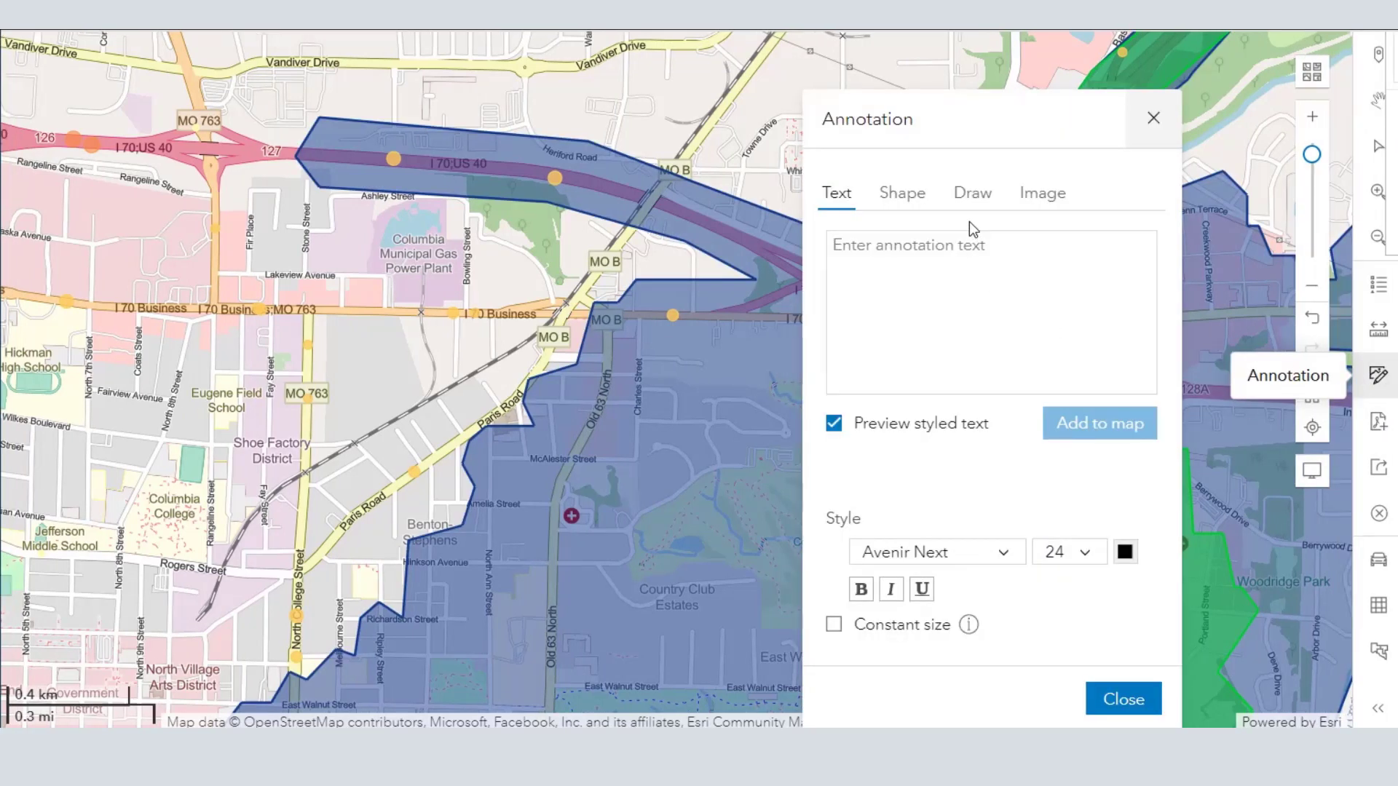
click(1145, 131)
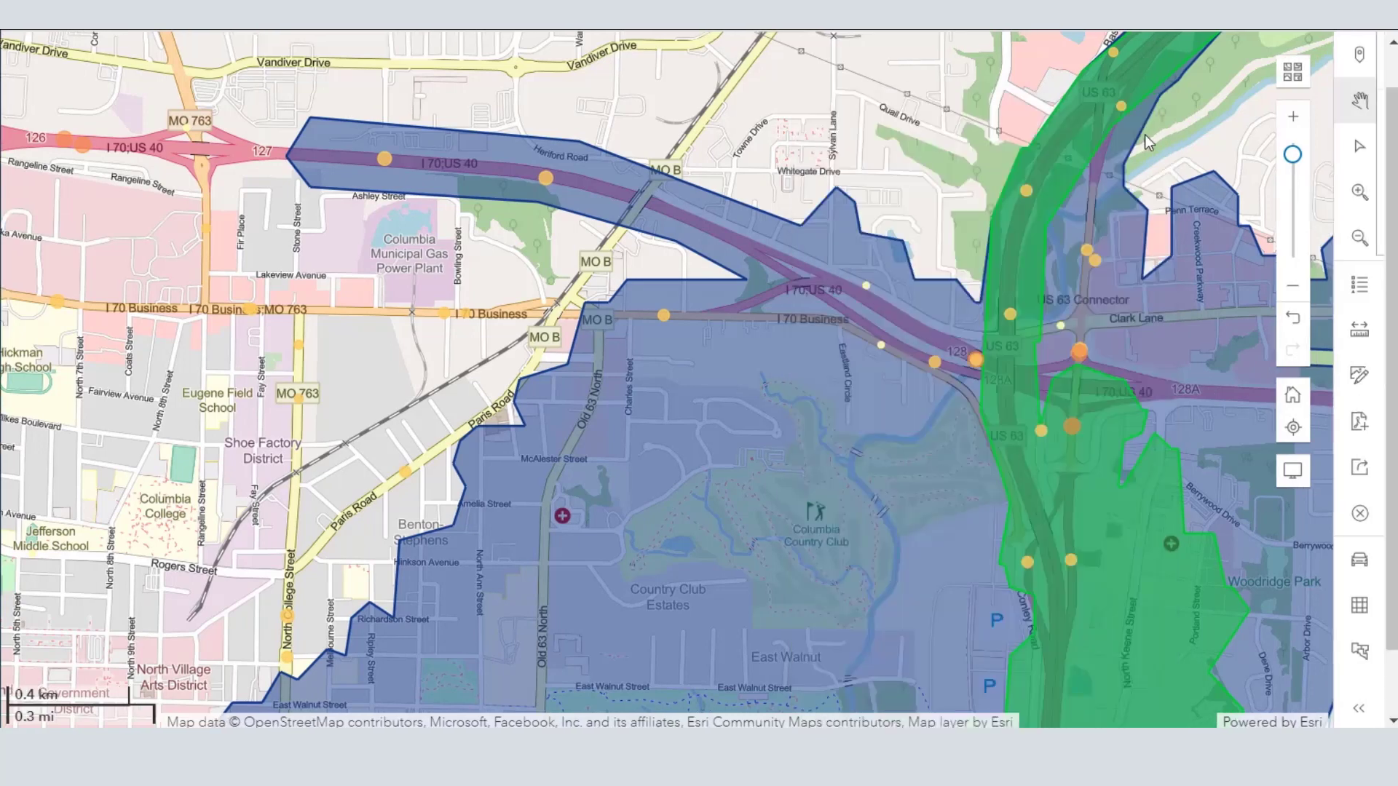
click(1361, 652)
scroll(1033, 524, down, 2)
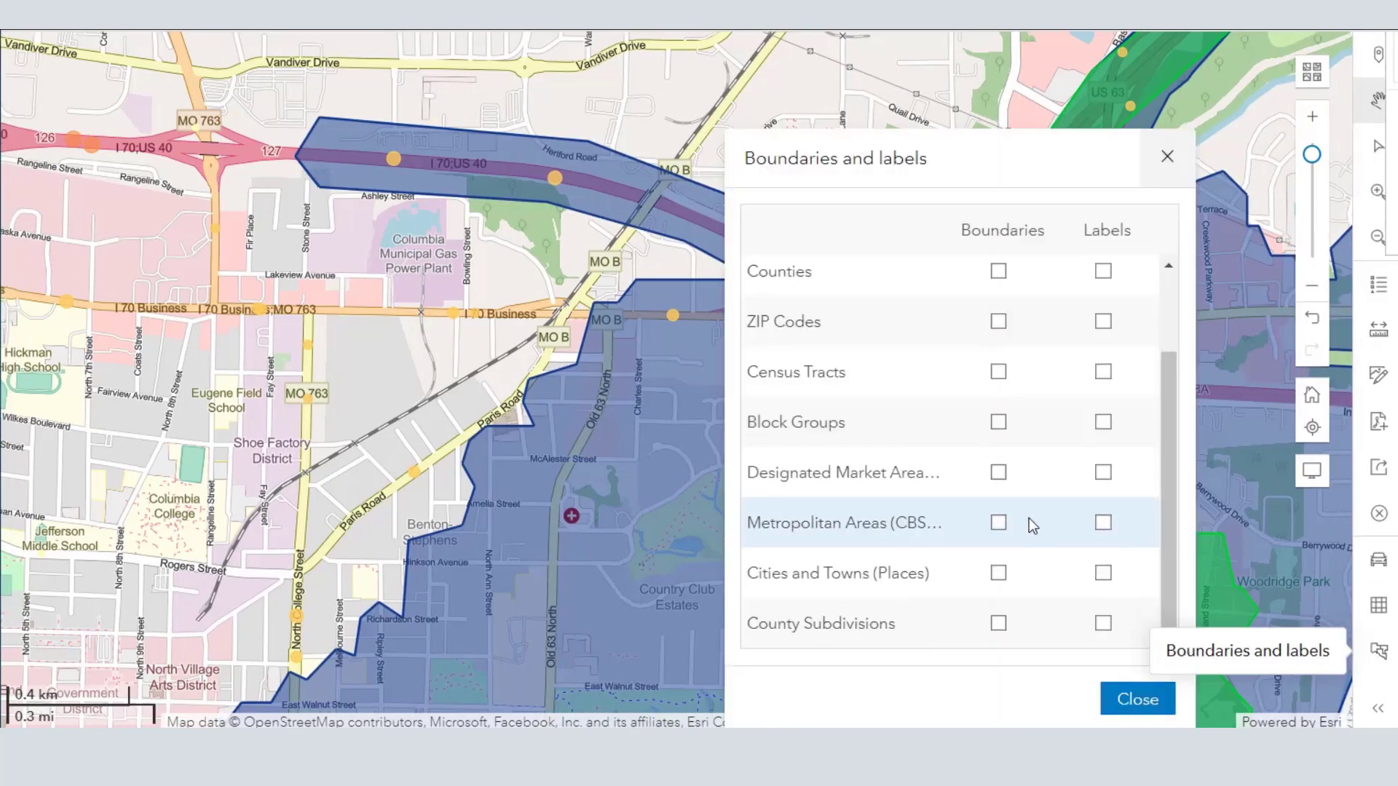
scroll(1027, 521, up, 2)
scroll(1025, 522, down, 2)
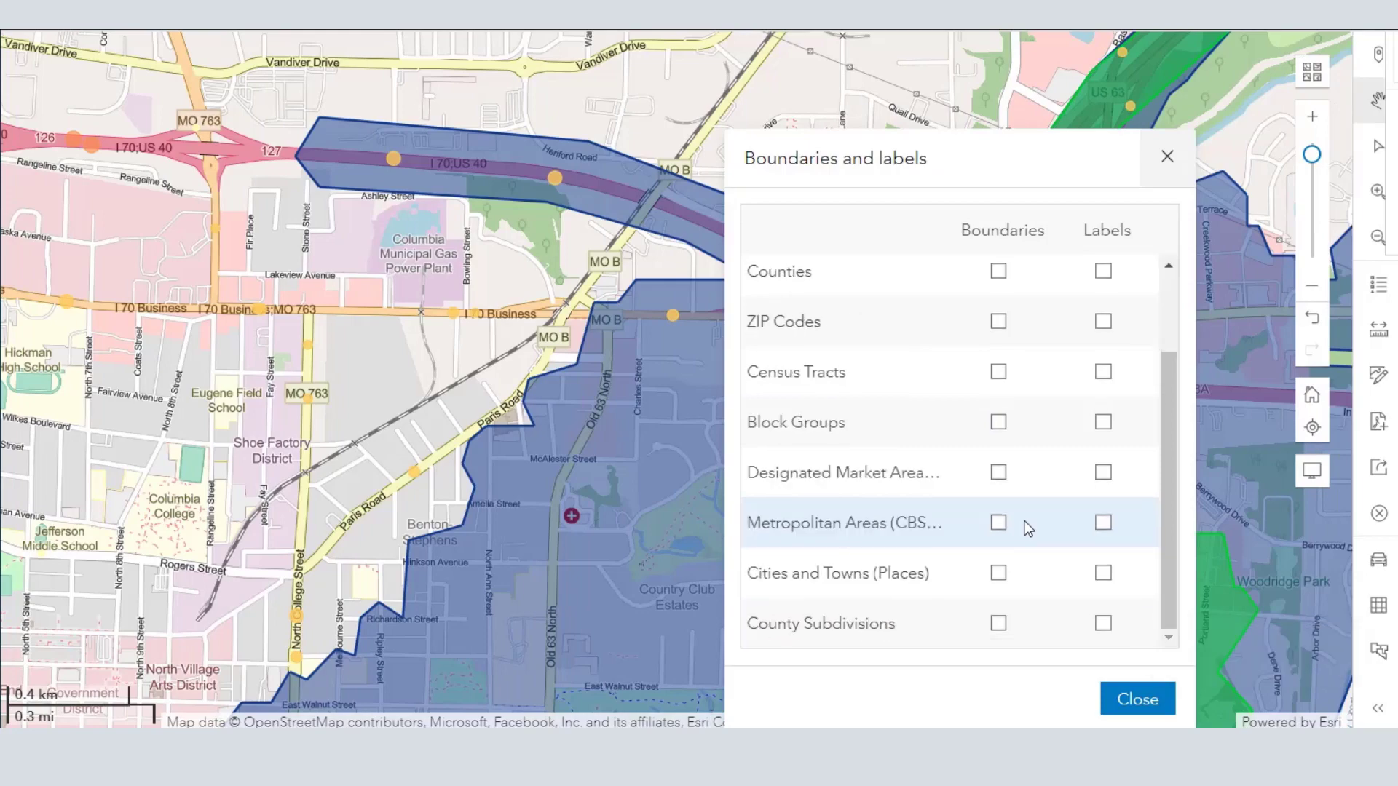
click(1165, 158)
- Examine the traffic count points across the wider Columbia area around the Casey's drive-time areas
scroll(374, 380, down, 1)
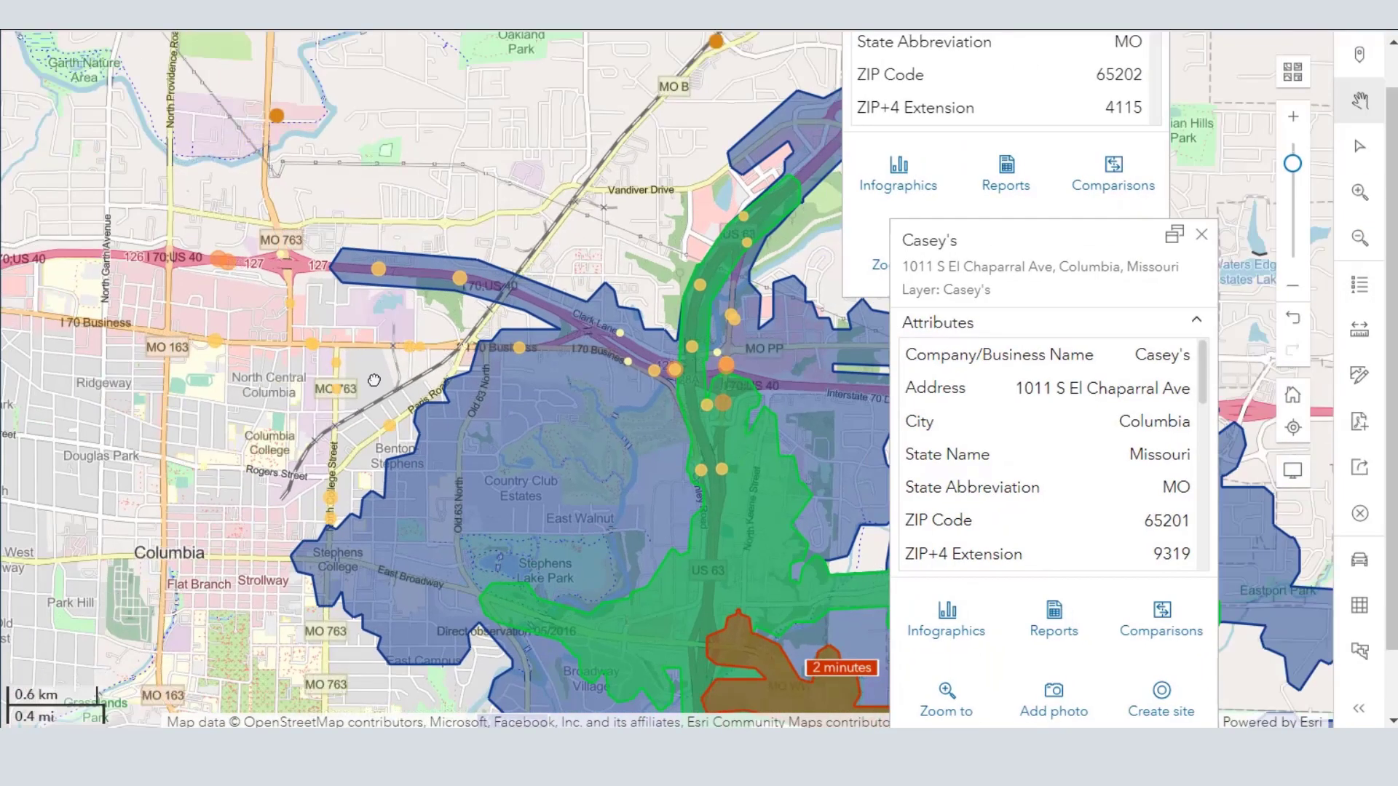
scroll(366, 381, down, 1)
scroll(247, 419, down, 1)
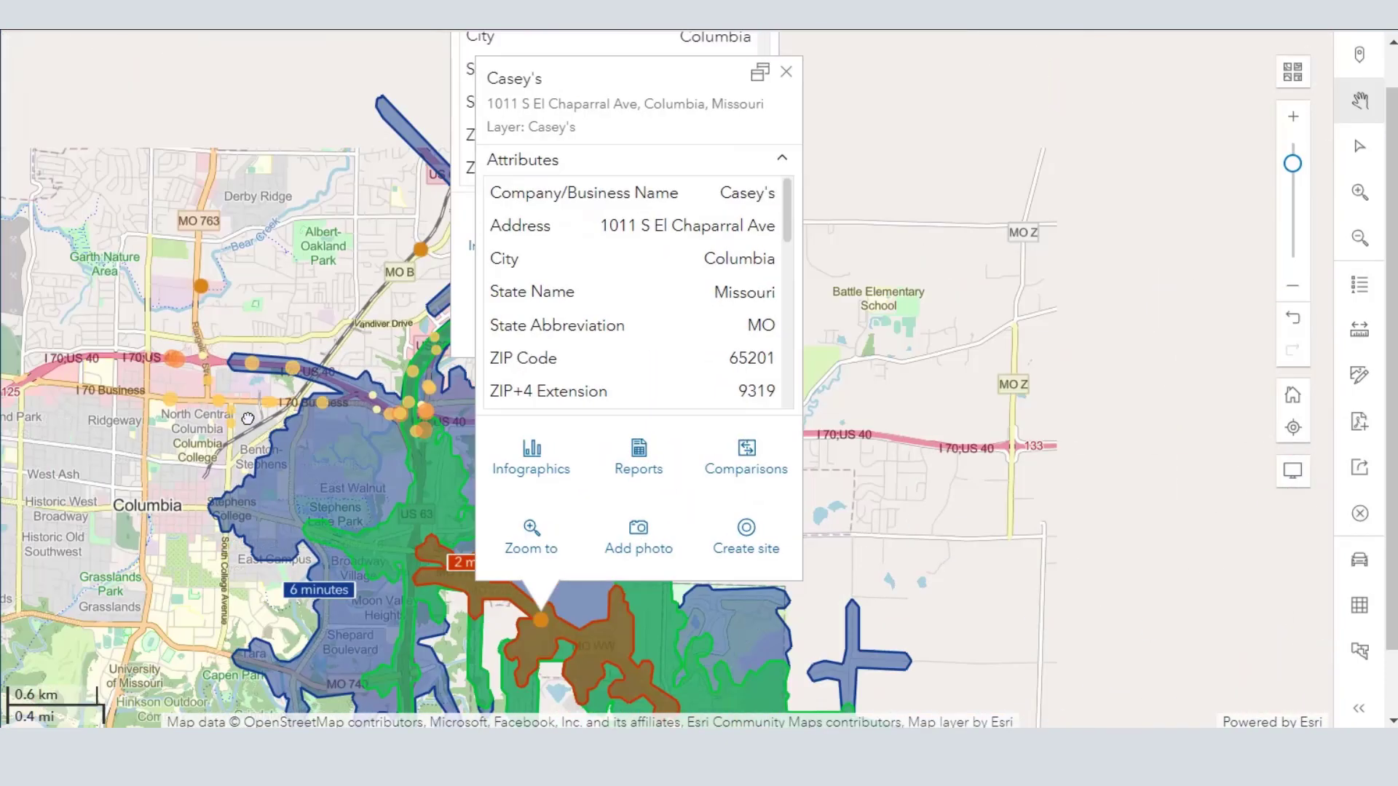
scroll(248, 418, down, 1)
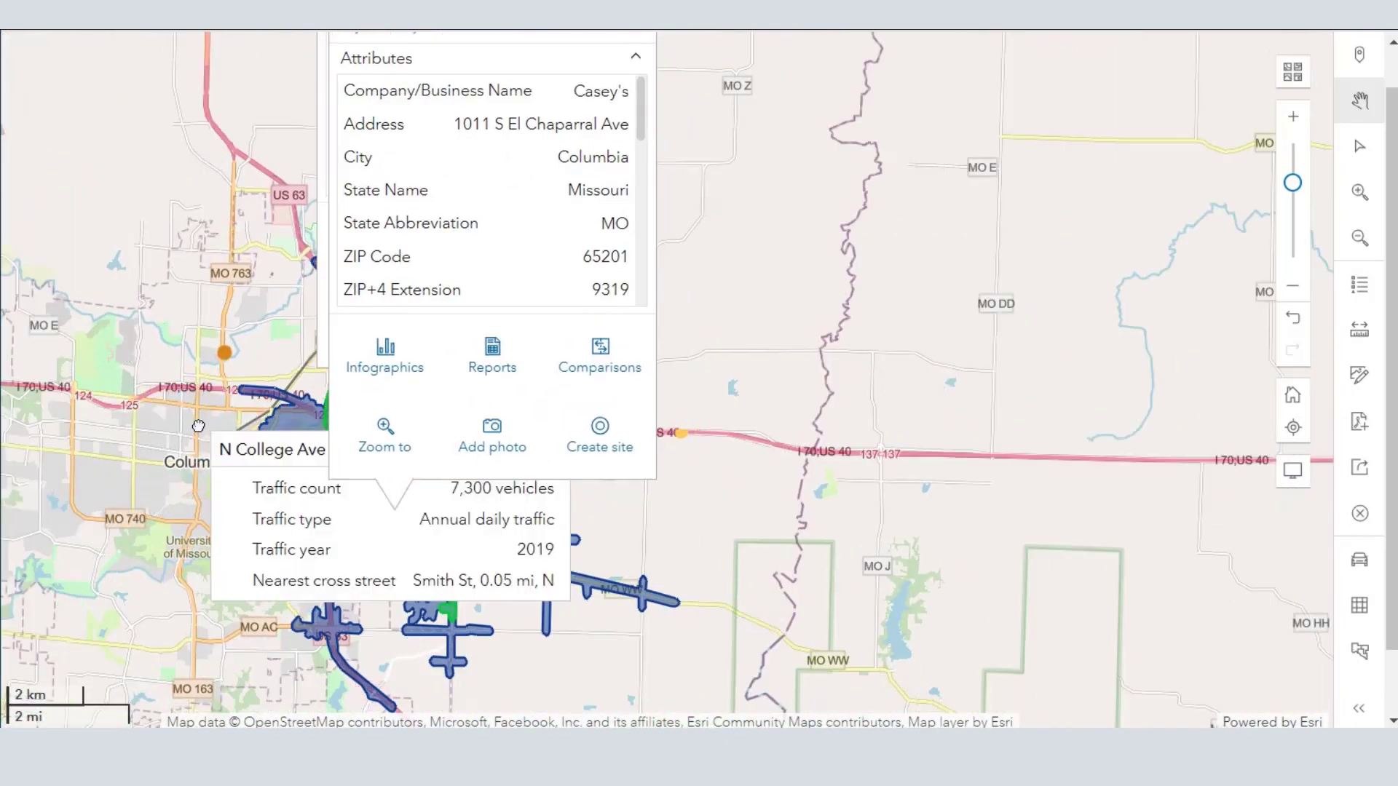
drag(212, 424, 618, 474)
scroll(374, 466, up, 1)
scroll(595, 482, down, 1)
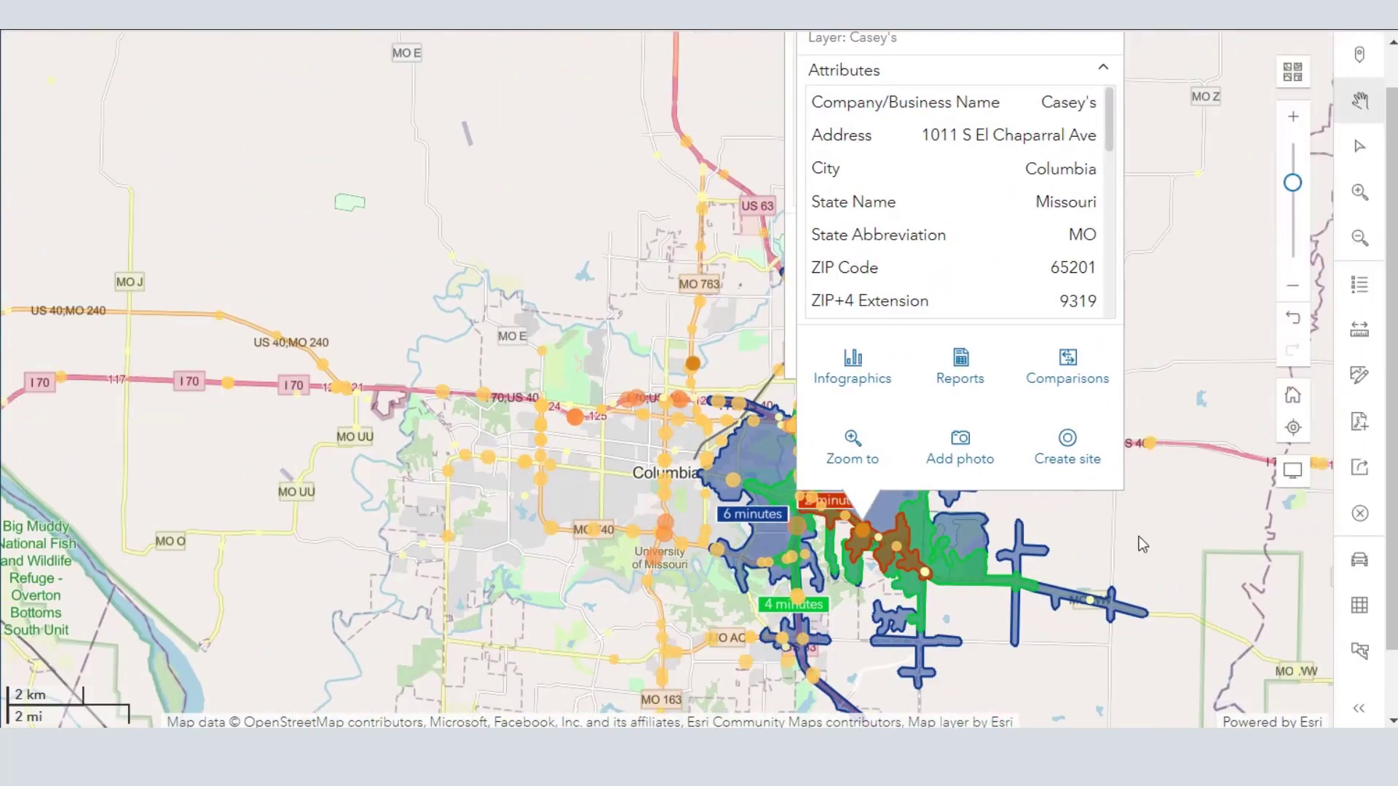
- Follow I-70 east from Columbia to St. Louis and examine the traffic count points across the St. Louis area
drag(791, 514, 212, 465)
drag(1129, 515, 259, 484)
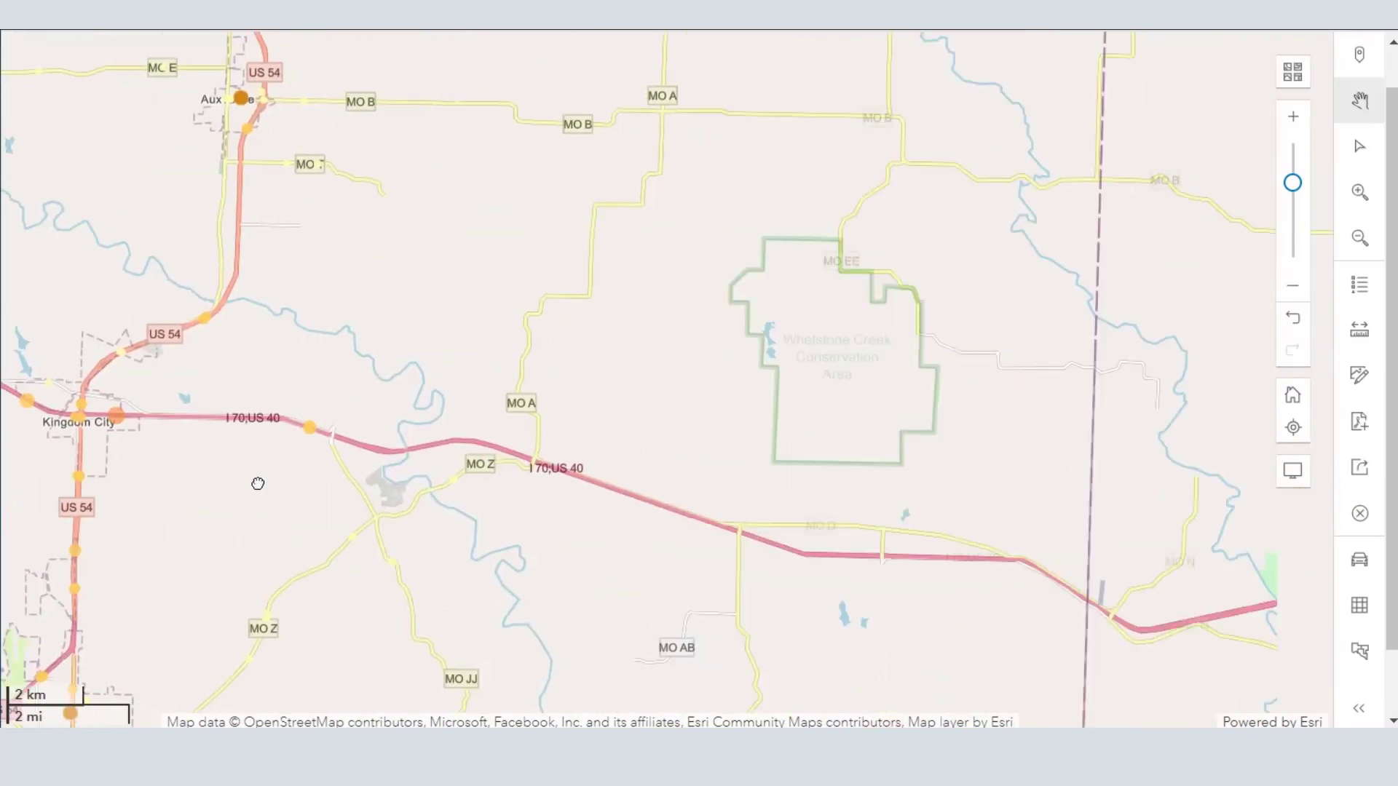
drag(1005, 524, 194, 327)
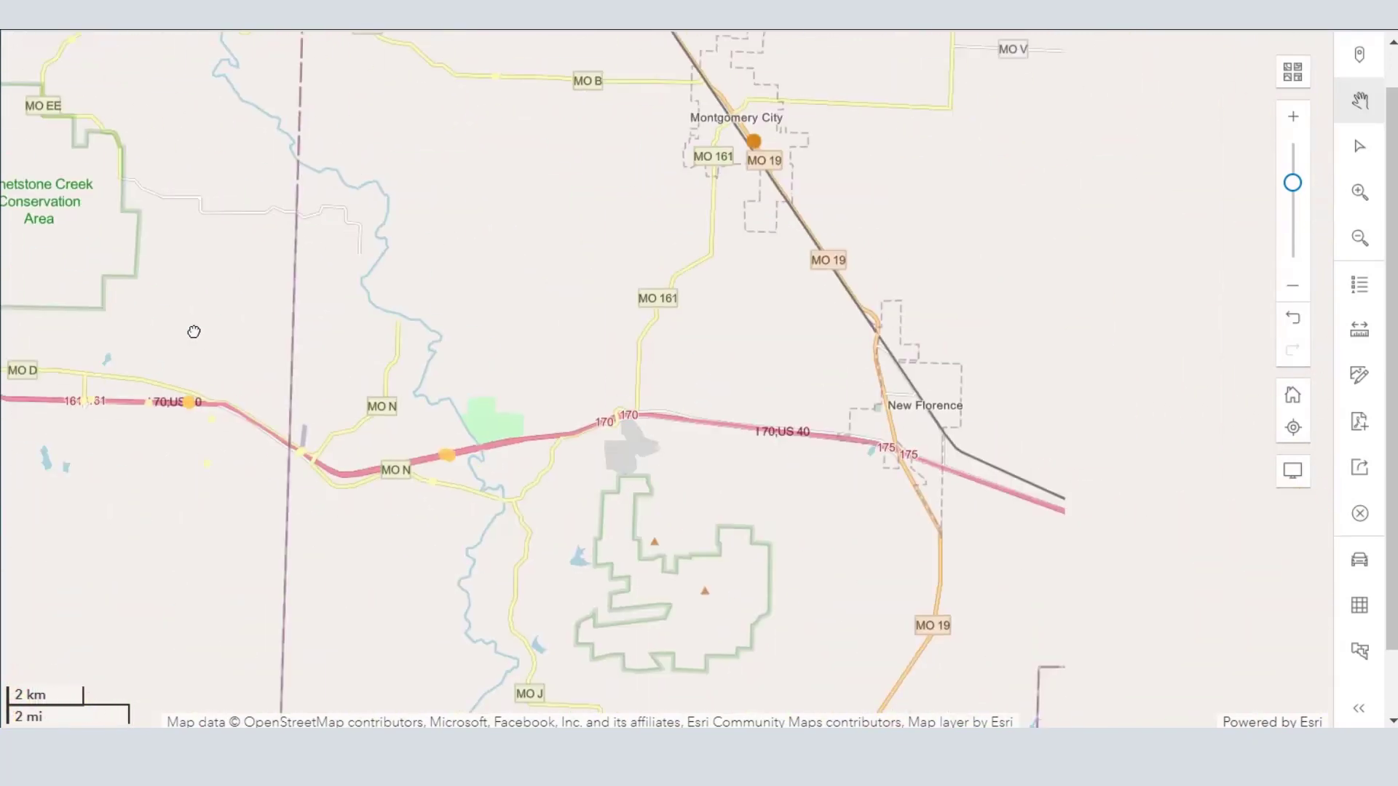
drag(877, 399, 150, 262)
drag(1238, 408, 168, 291)
drag(662, 368, 503, 231)
drag(779, 421, 268, 384)
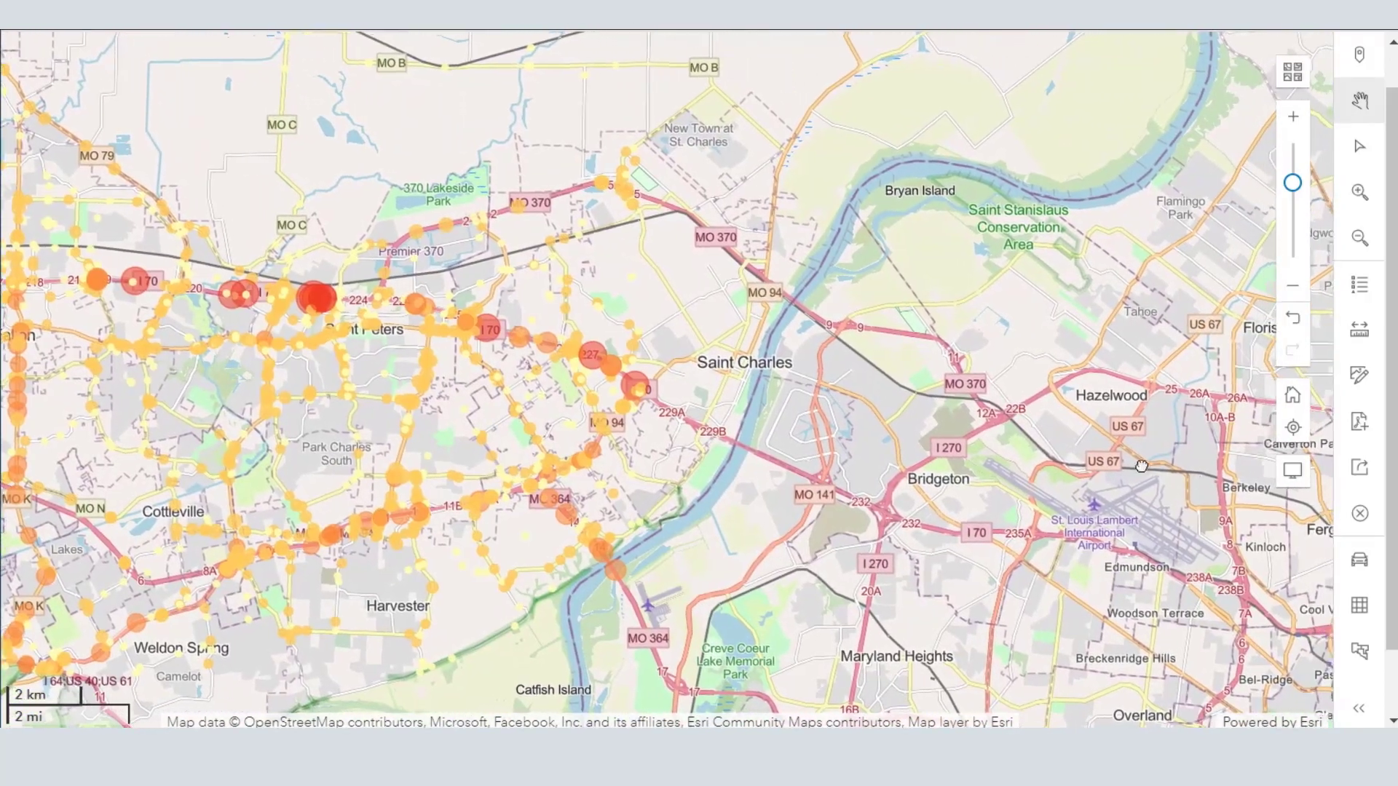
drag(1138, 461, 816, 341)
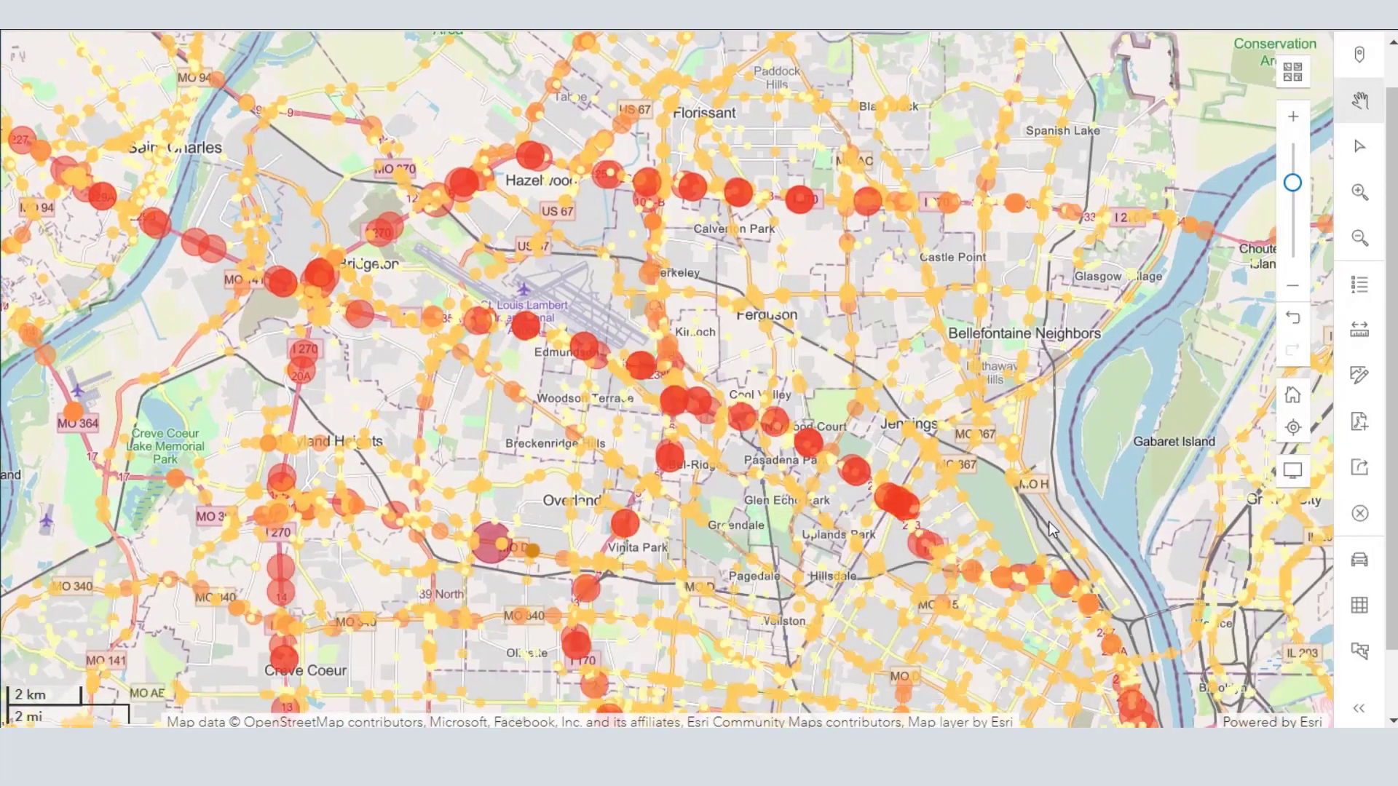
drag(1049, 514, 868, 339)
mouse_move(868, 340)
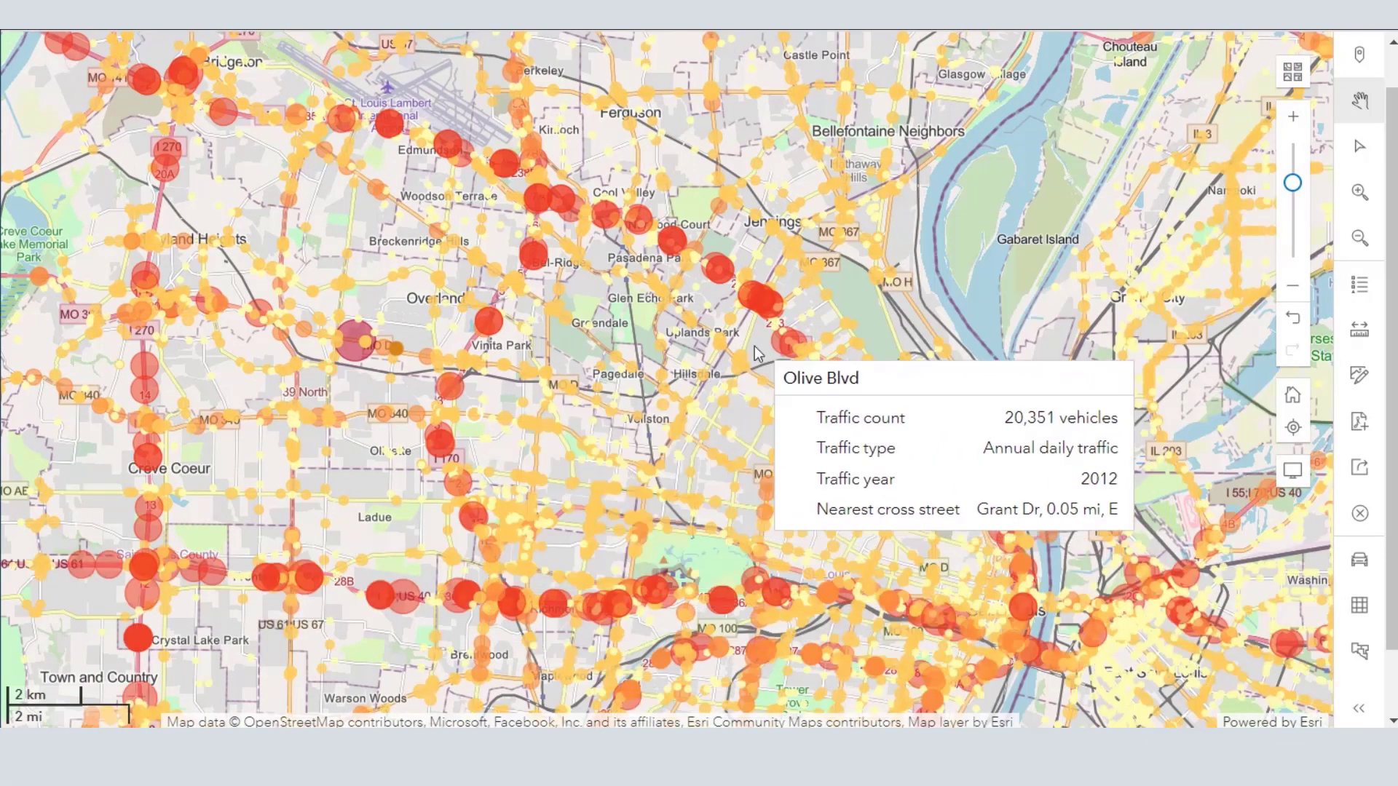
scroll(457, 370, up, 1)
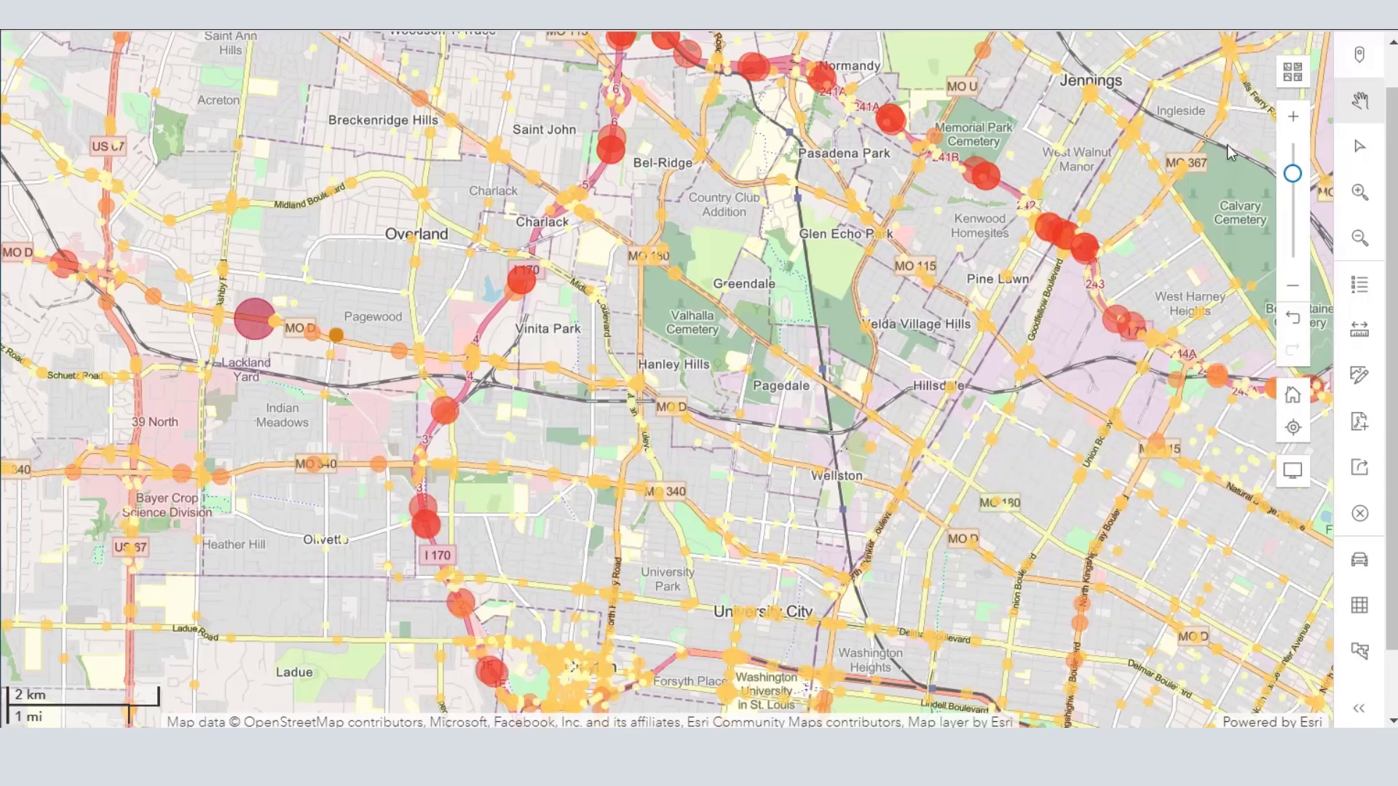
- Try the Newspaper Map basemap under the St. Louis traffic counts and replace it with the Human Geography Map
click(1293, 71)
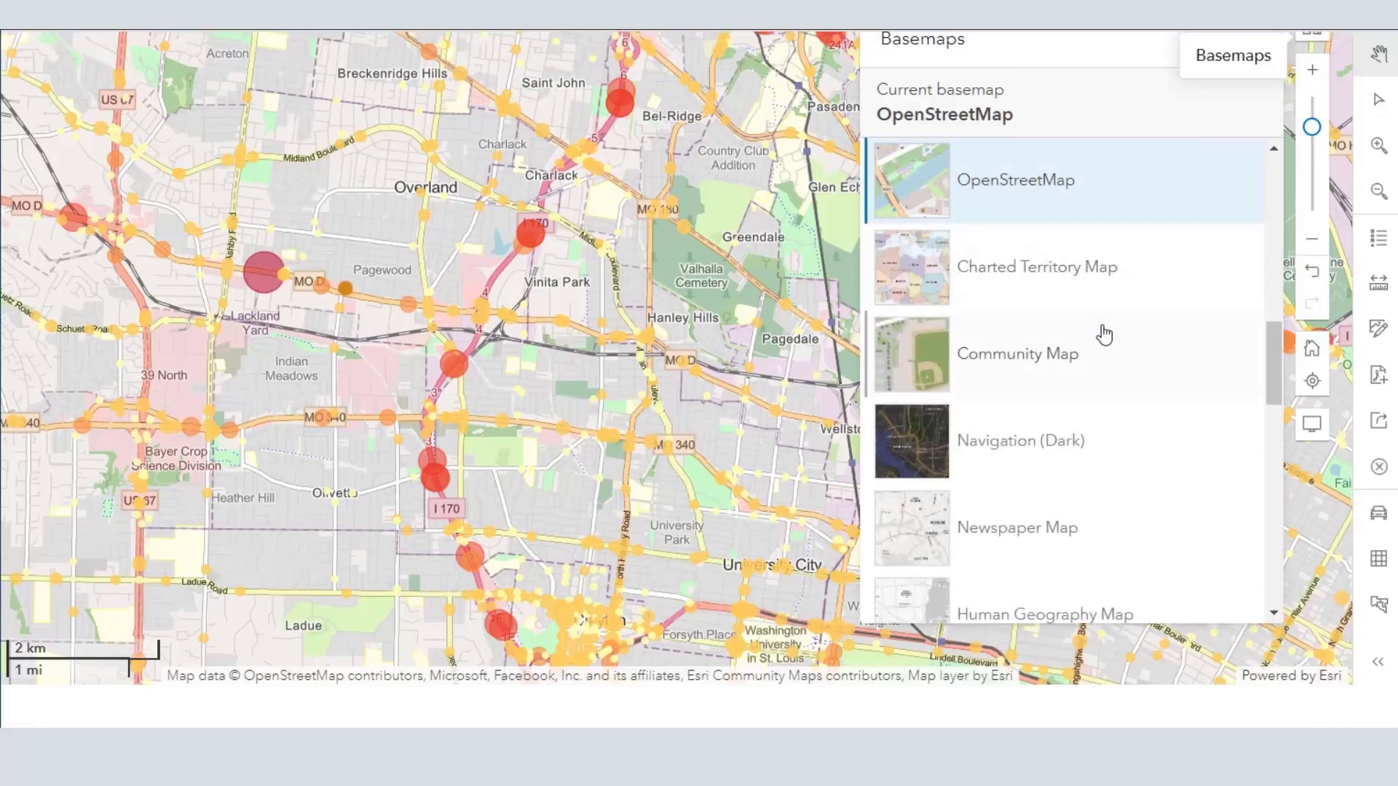
scroll(1105, 335, down, 3)
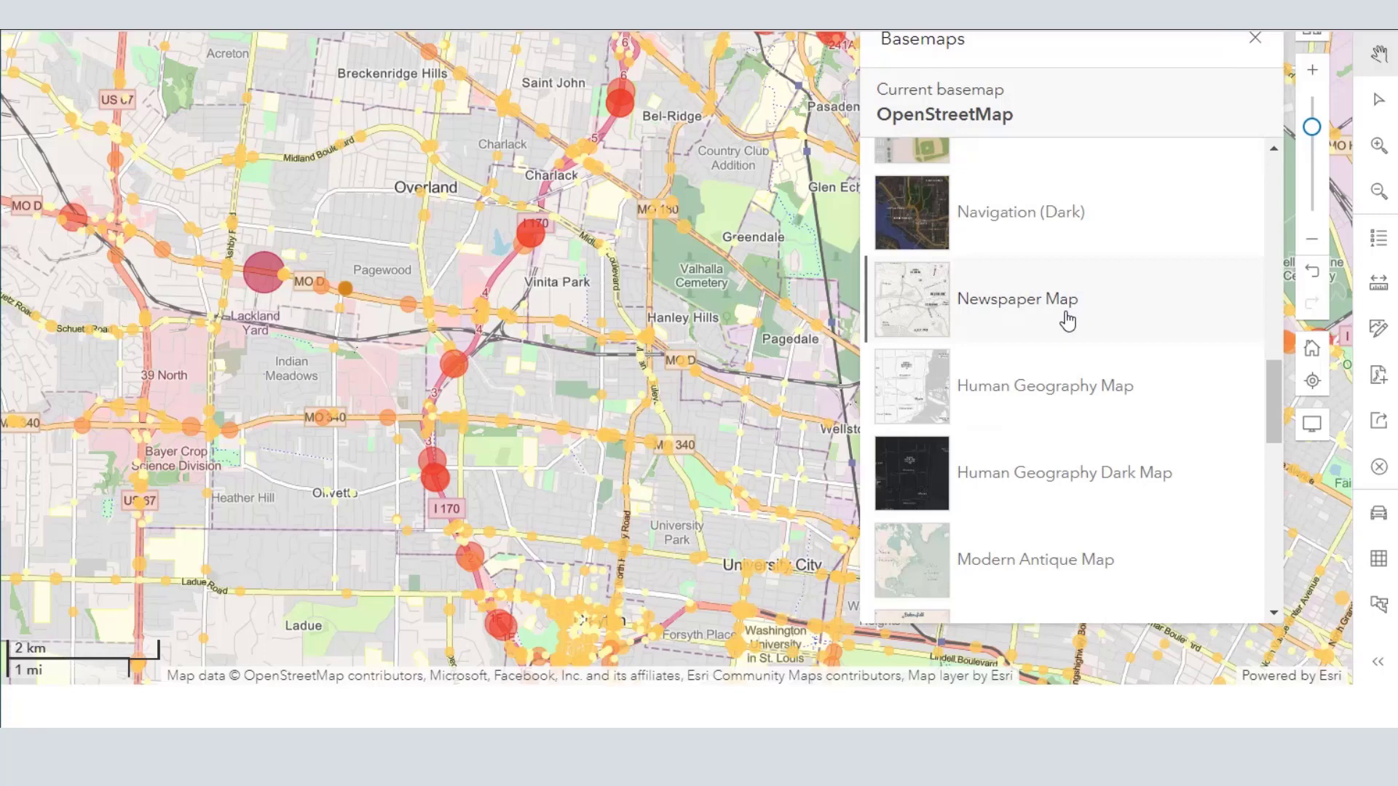
click(1067, 320)
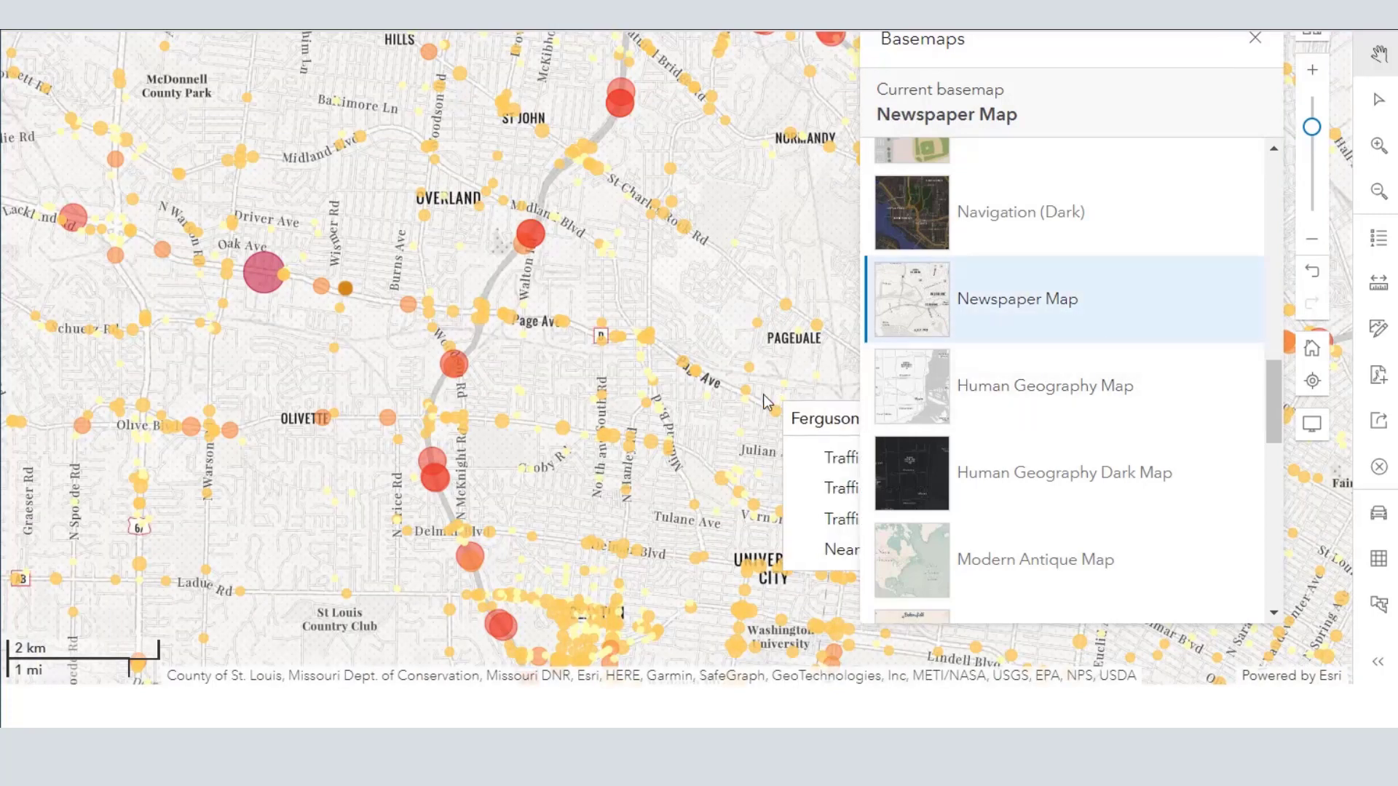
click(976, 406)
drag(740, 440, 371, 318)
scroll(504, 393, down, 2)
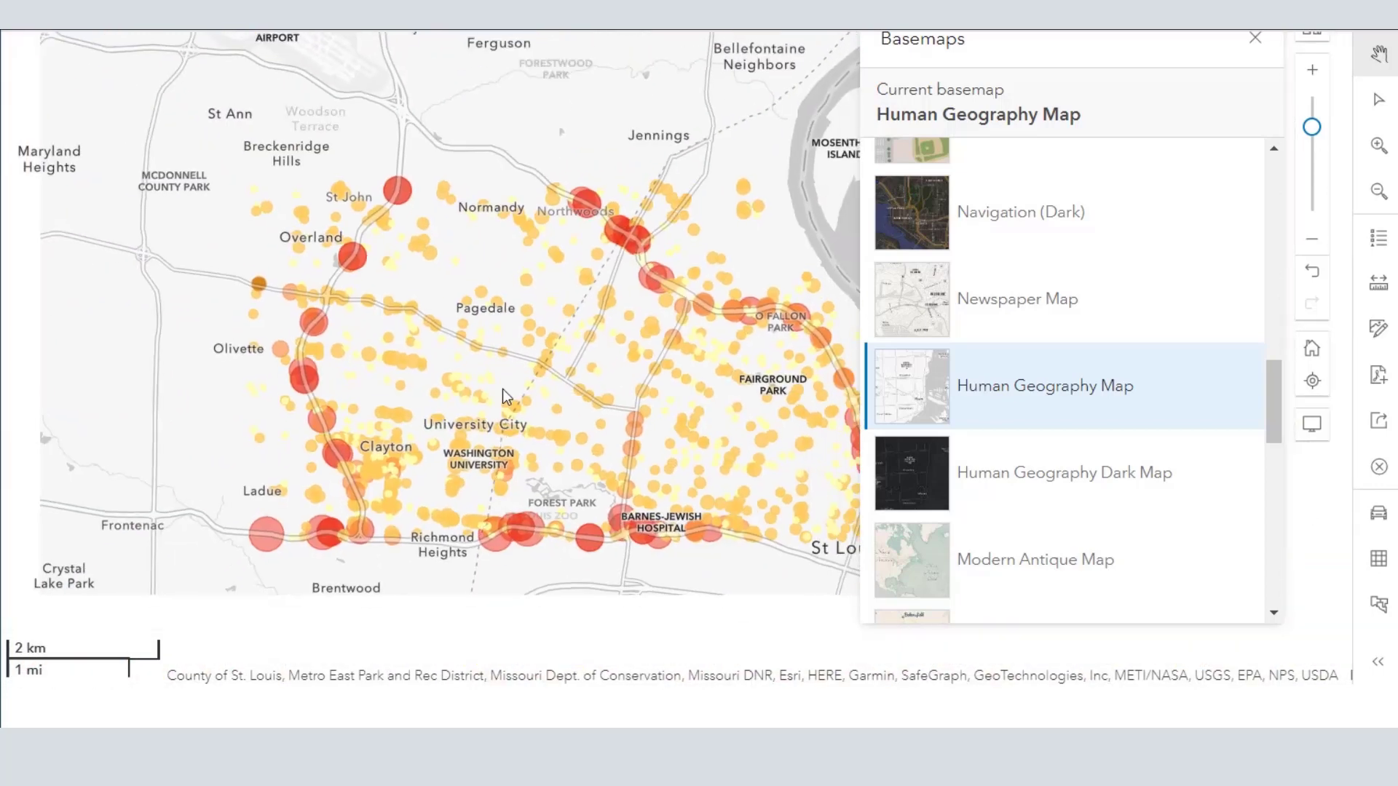